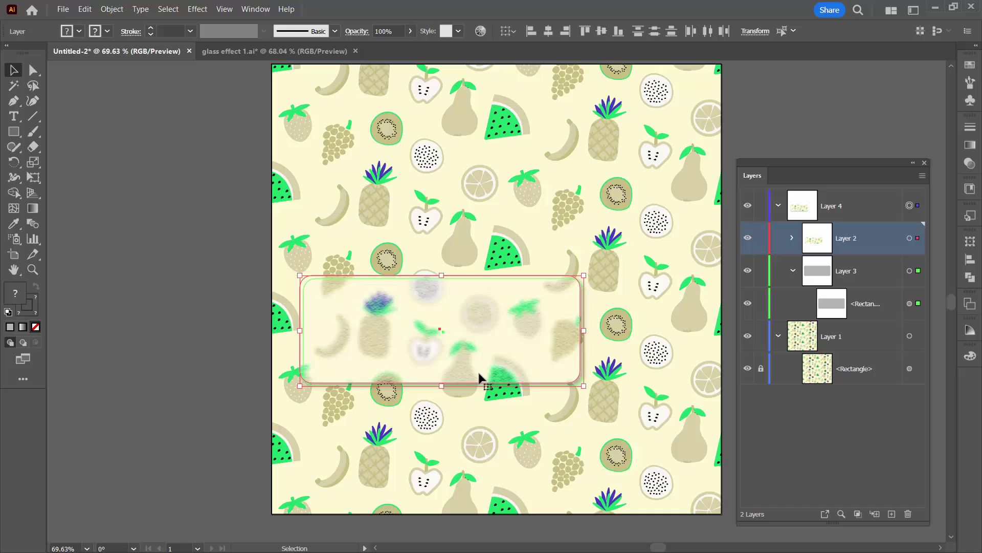
- Nudge the frosted panel up, widen it to the right, resize it from the corner, then deselect
{"action": "mouse_move", "coordinate": [507, 383]}
{"action": "left_mouse_down"}
{"action": "mouse_move", "coordinate": [474, 317]}
{"action": "mouse_move", "coordinate": [500, 370]}
{"action": "left_mouse_up"}
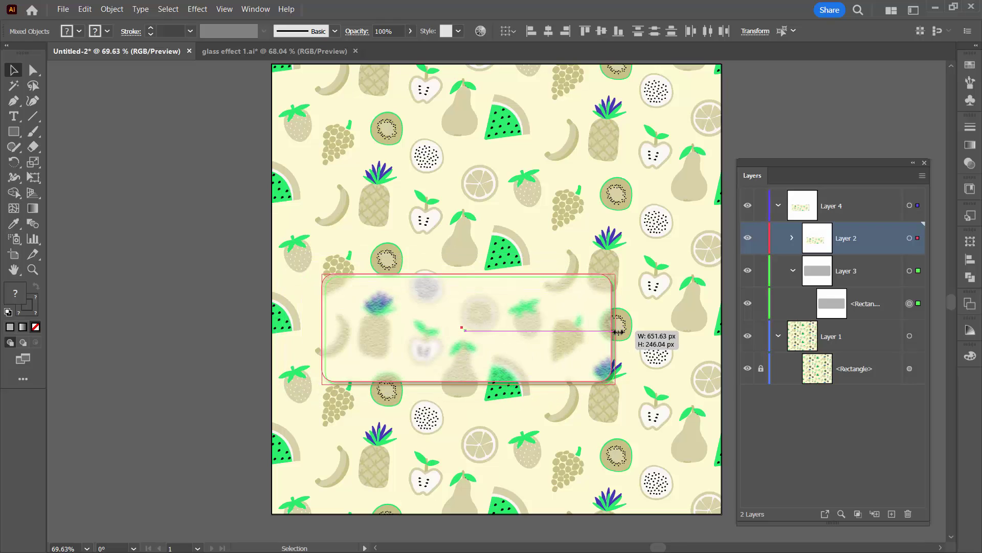
{"action": "left_click_drag", "start_coordinate": [605, 329], "coordinate": [663, 328]}
{"action": "mouse_move", "coordinate": [665, 275]}
{"action": "left_mouse_down"}
{"action": "mouse_move", "coordinate": [697, 208]}
{"action": "mouse_move", "coordinate": [628, 327]}
{"action": "mouse_move", "coordinate": [599, 329]}
{"action": "left_mouse_up"}
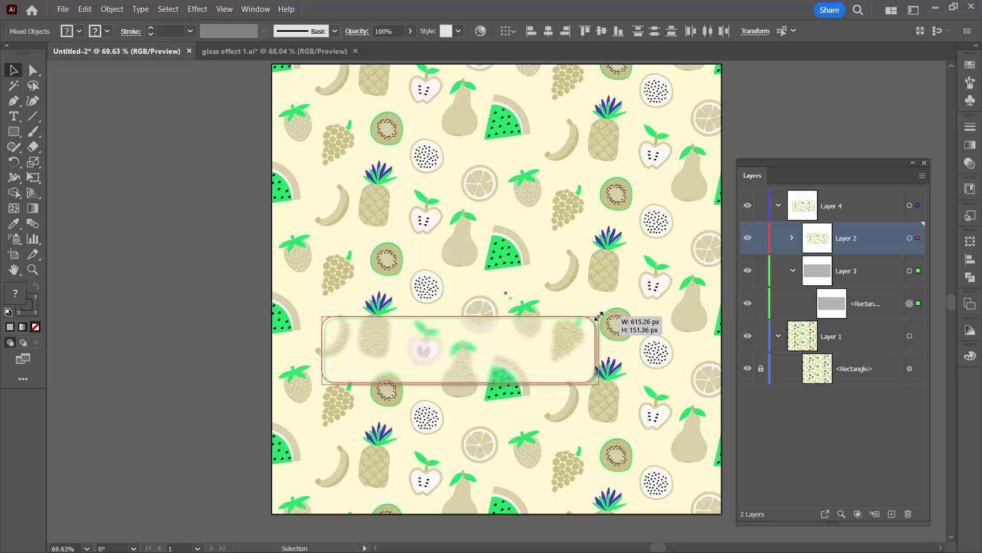
{"action": "left_click", "coordinate": [616, 284]}
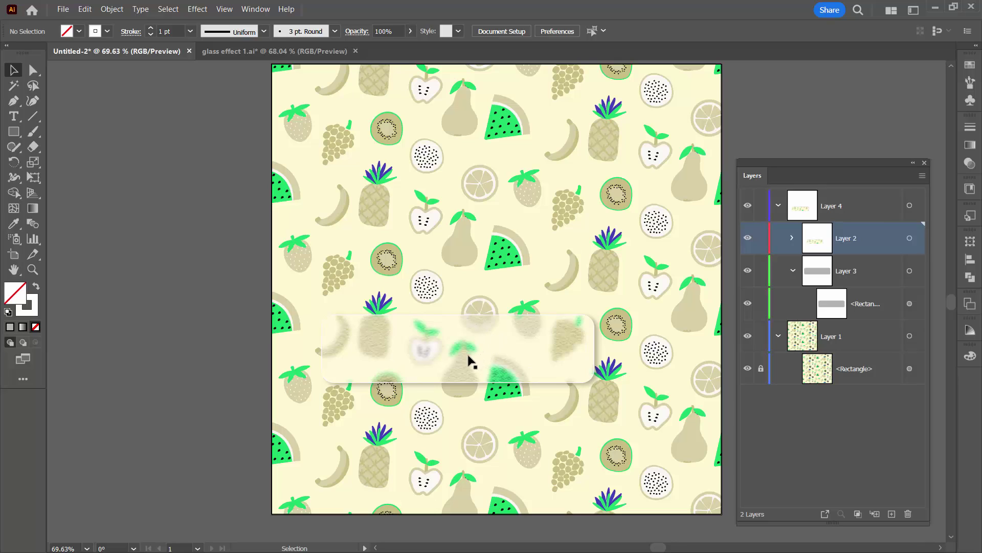
- Create a 1920×1080 px web document and add a 1920×1080 px rectangle aligned to the artboard
{"action": "left_click", "coordinate": [60, 10]}
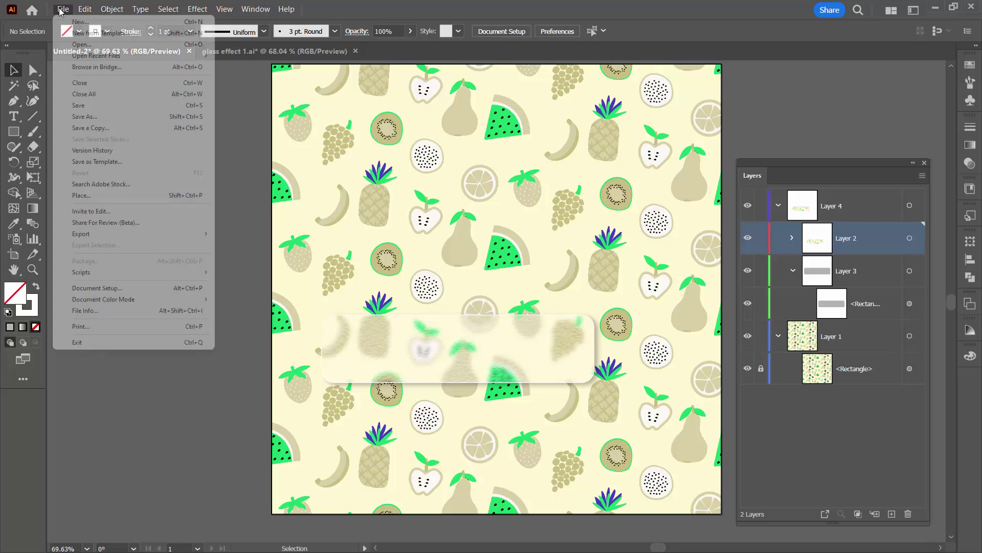
{"action": "left_click", "coordinate": [77, 18]}
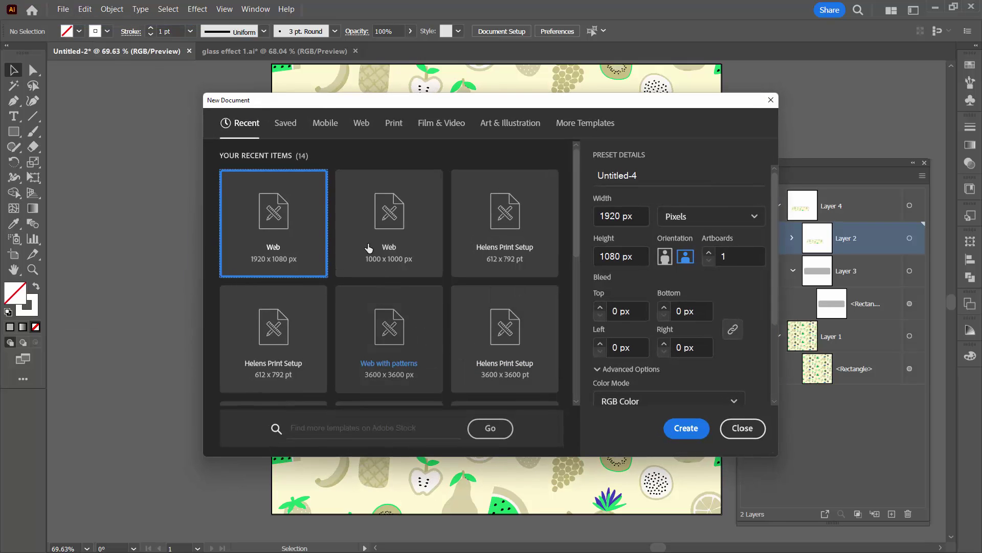
{"action": "left_click", "coordinate": [685, 427]}
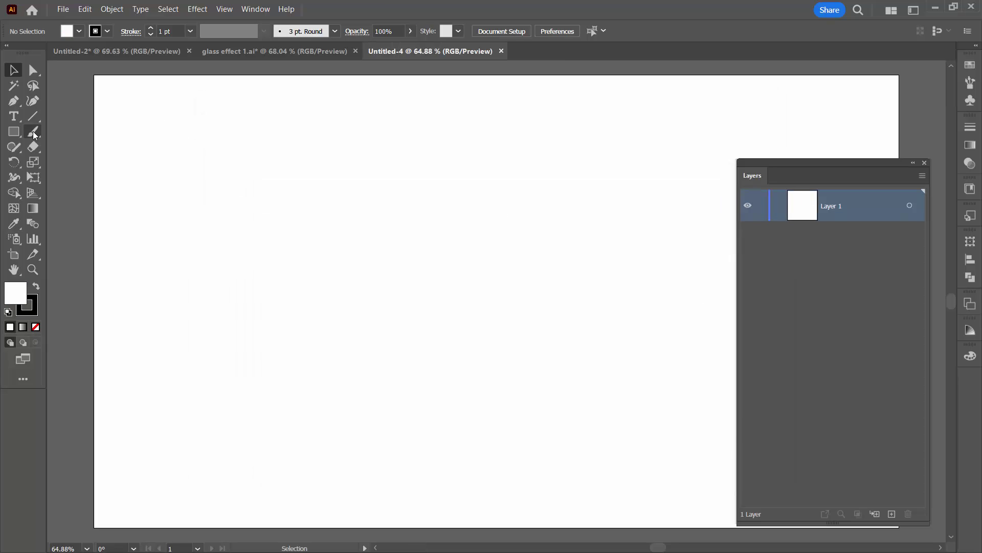
{"action": "left_click", "coordinate": [15, 131]}
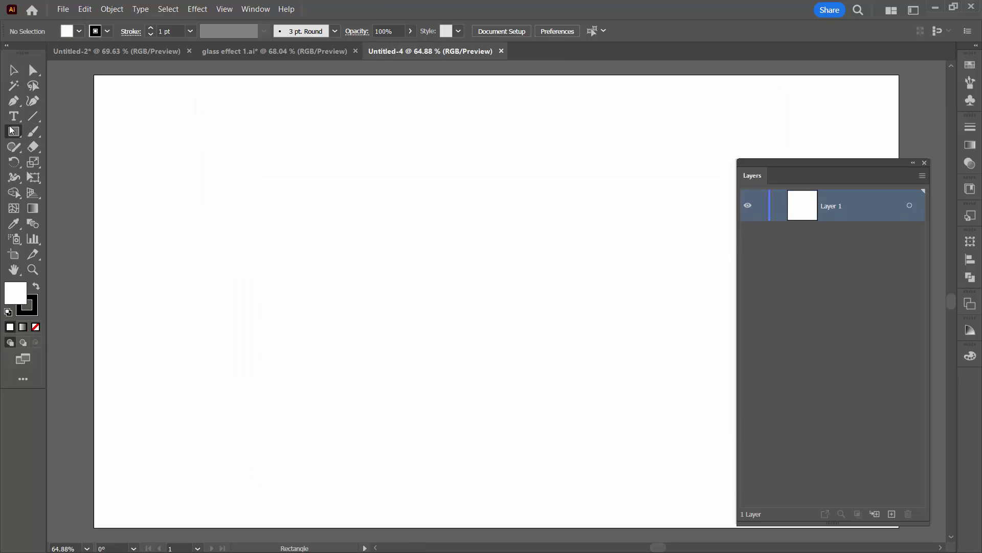
{"action": "left_click", "coordinate": [154, 169]}
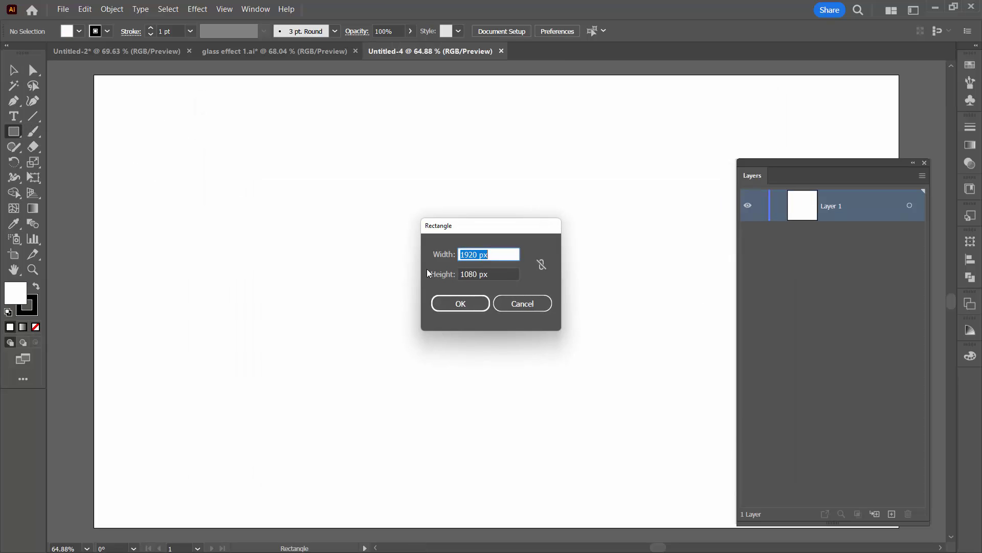
{"action": "left_click", "coordinate": [461, 304]}
{"action": "left_click", "coordinate": [548, 31]}
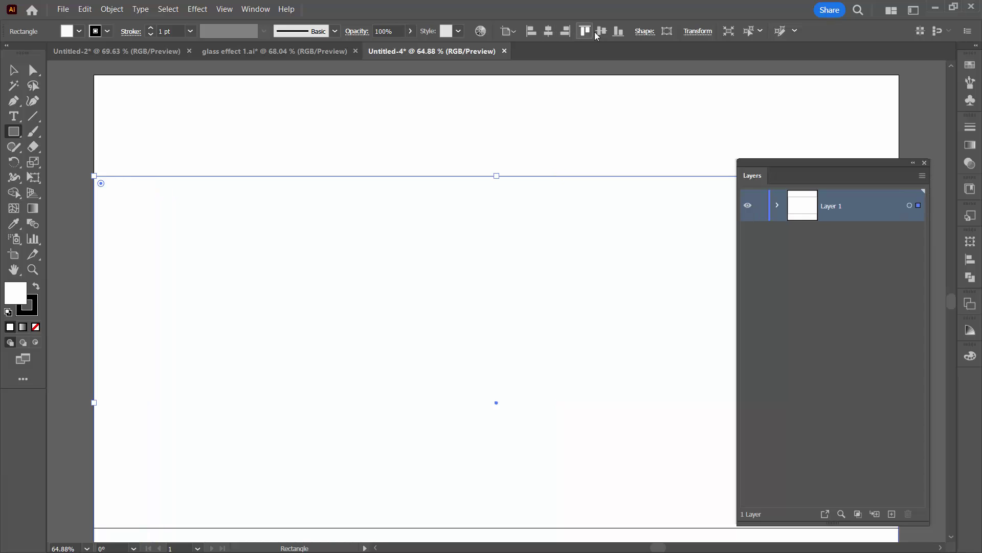
{"action": "left_click", "coordinate": [601, 32]}
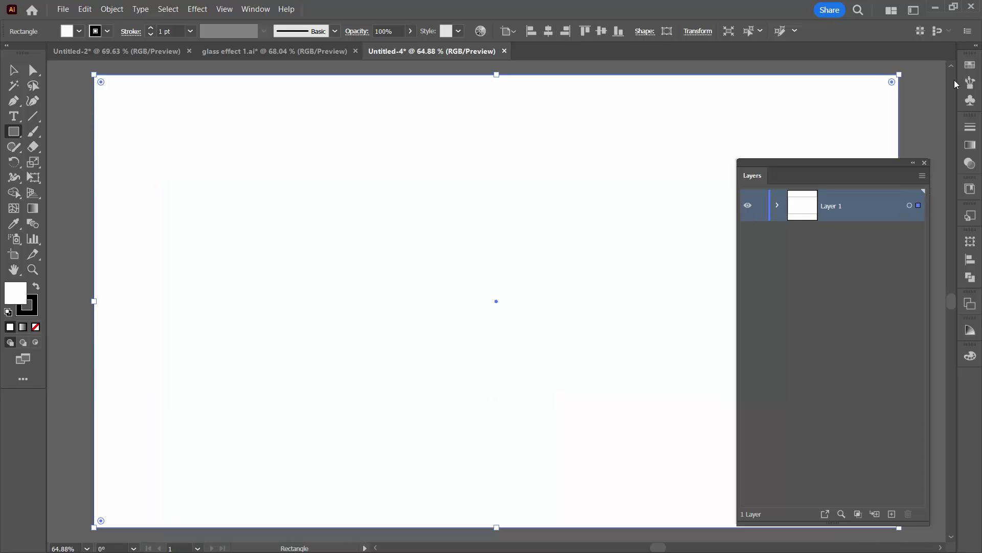
- Fill the rectangle with the 'fruit patterns' library swatch and expand Layer 1 to show it
{"action": "left_click", "coordinate": [970, 69]}
{"action": "left_click", "coordinate": [814, 244]}
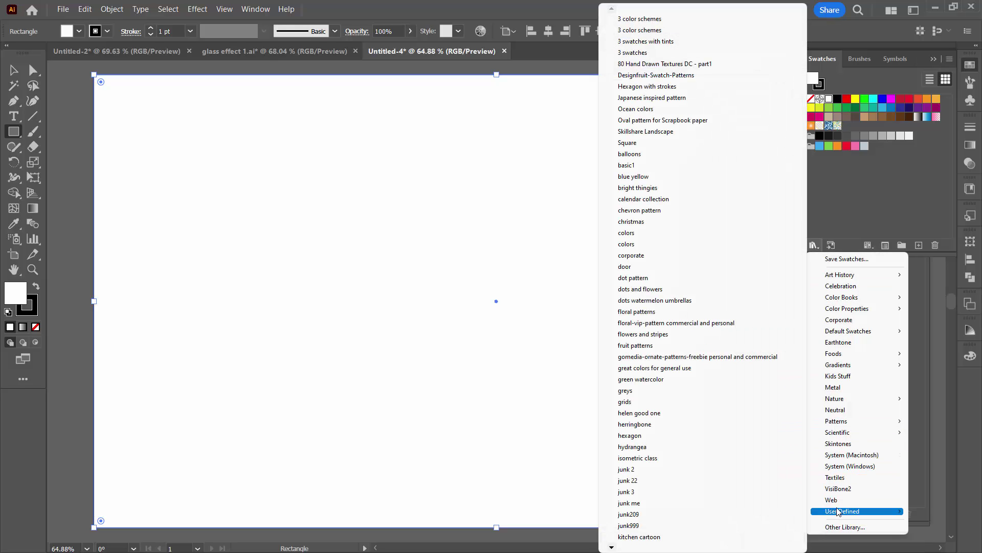
{"action": "mouse_move", "coordinate": [842, 511]}
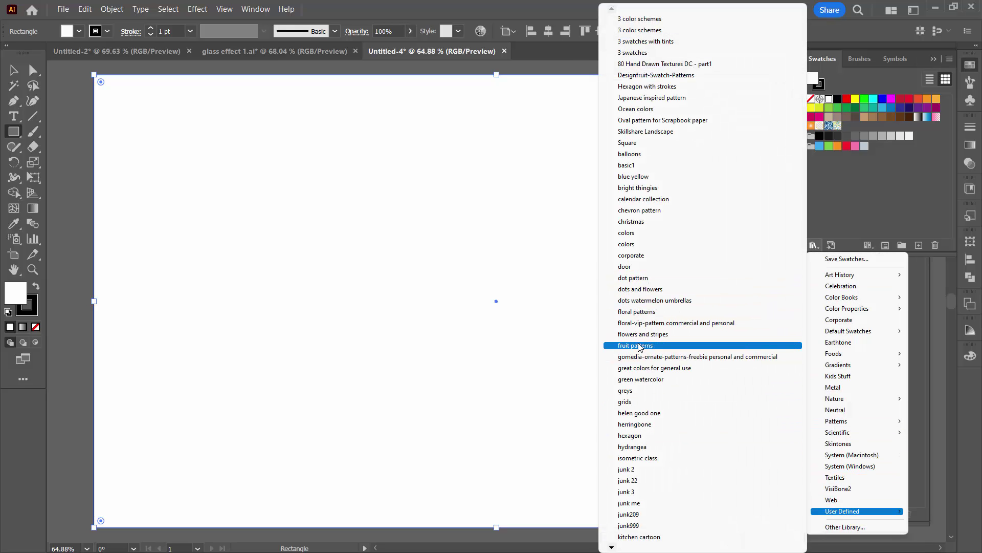
{"action": "left_click", "coordinate": [635, 345]}
{"action": "left_click", "coordinate": [451, 287]}
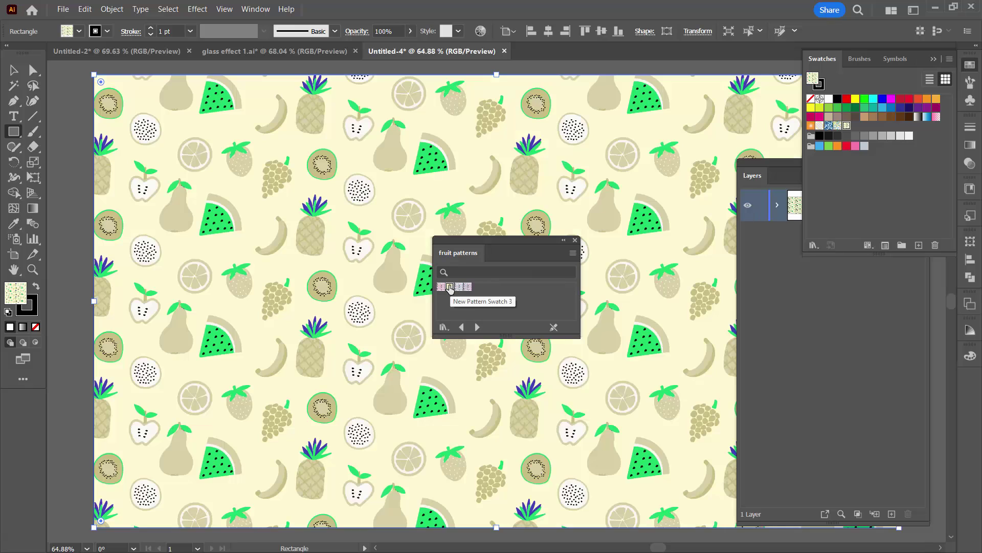
{"action": "left_click", "coordinate": [575, 243]}
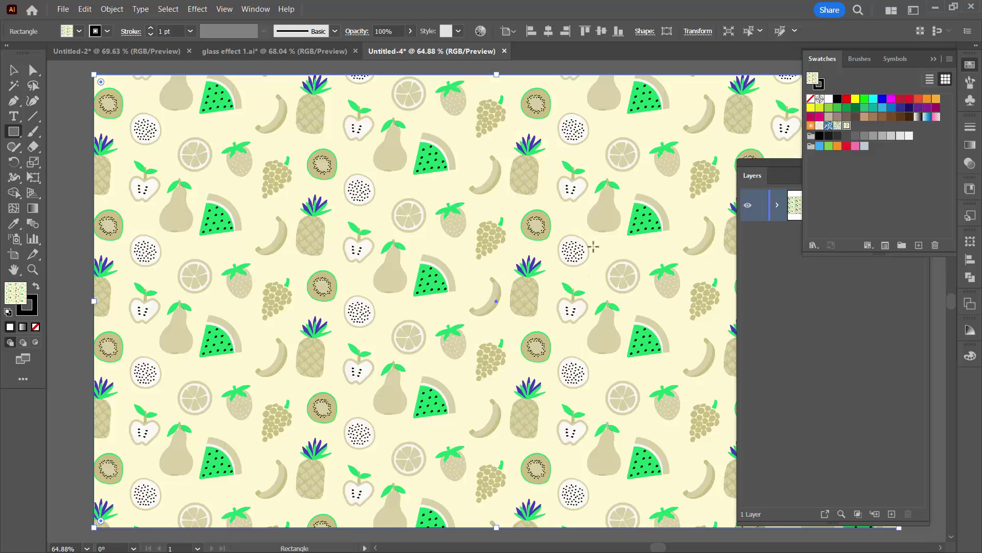
{"action": "left_click", "coordinate": [933, 59]}
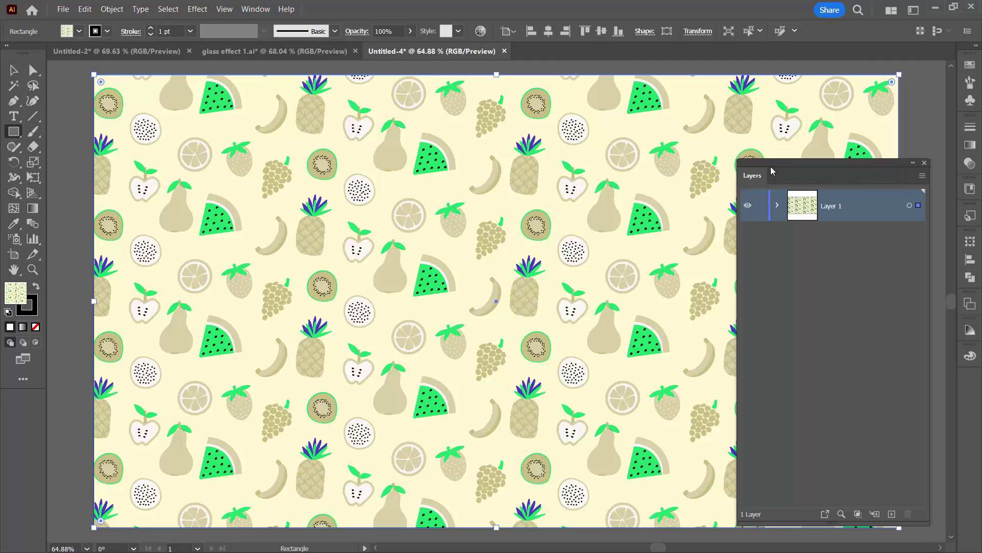
{"action": "left_click_drag", "start_coordinate": [777, 169], "coordinate": [787, 165]}
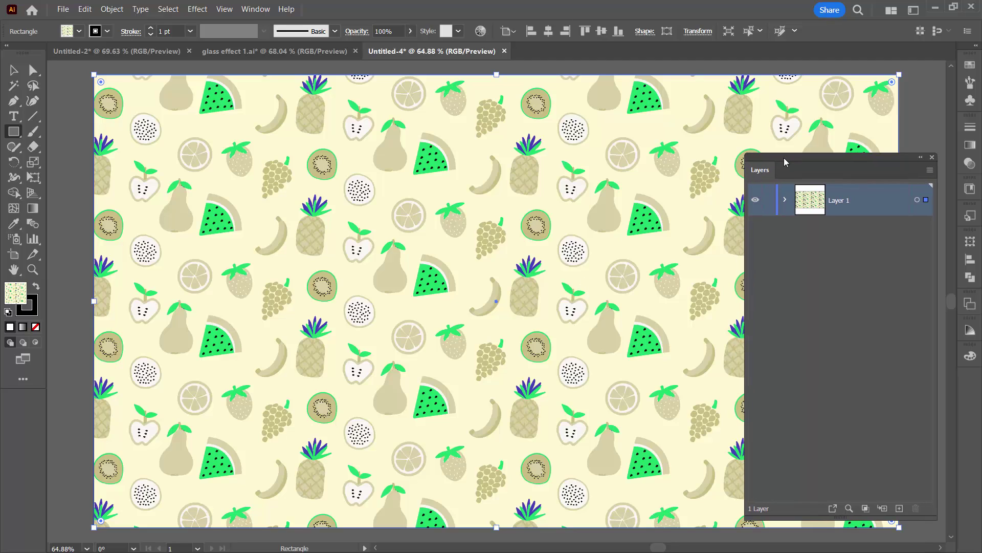
{"action": "left_click", "coordinate": [789, 201]}
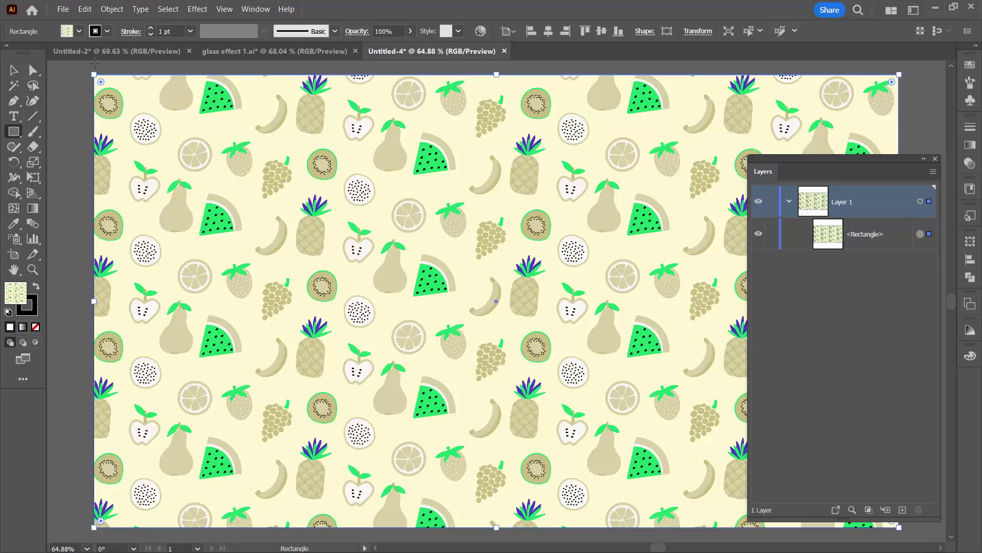
- Scale the pattern uniformly to 150% with Transform Objects unchecked and Transform Patterns kept on
{"action": "left_click", "coordinate": [112, 8]}
{"action": "mouse_move", "coordinate": [129, 21]}
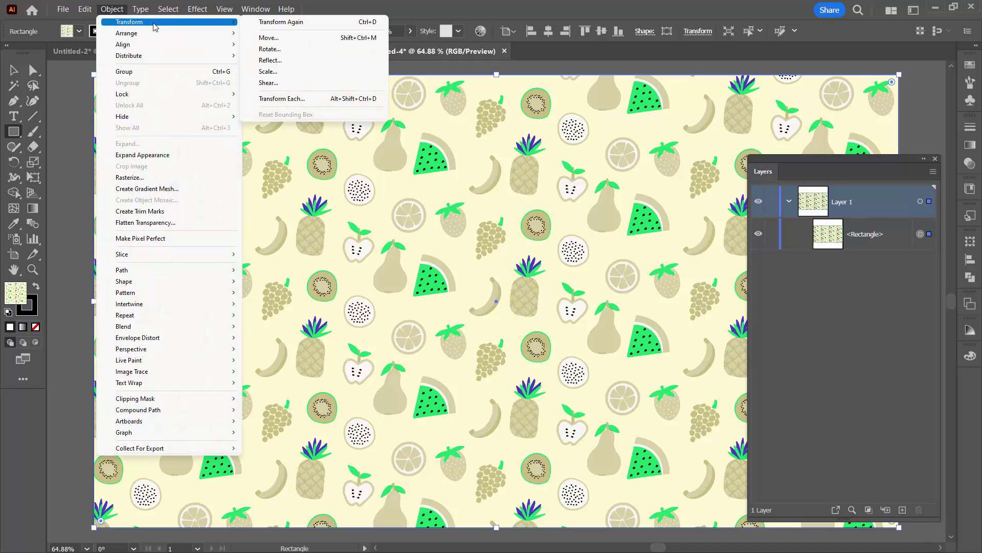
{"action": "left_click", "coordinate": [280, 71]}
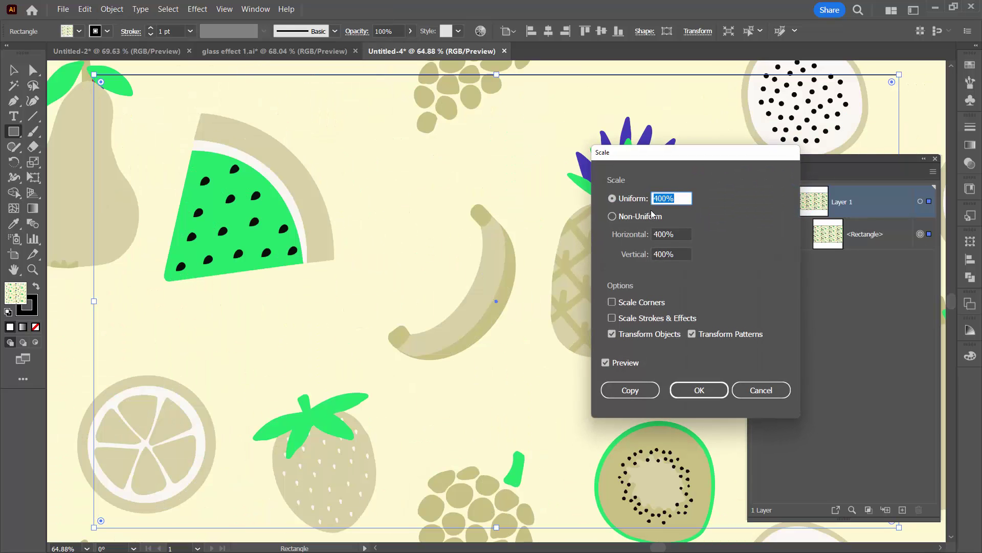
{"action": "left_click", "coordinate": [612, 335]}
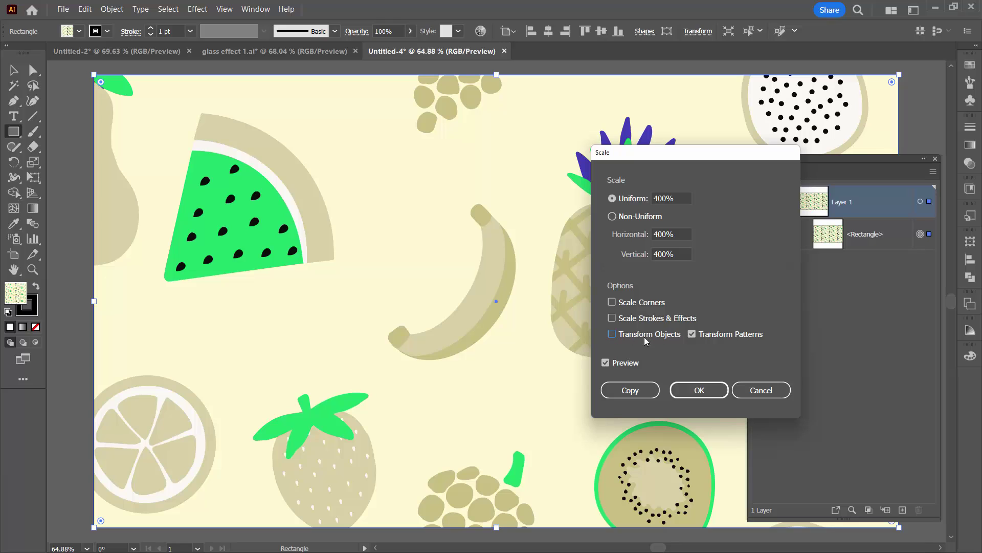
{"action": "left_click", "coordinate": [612, 198]}
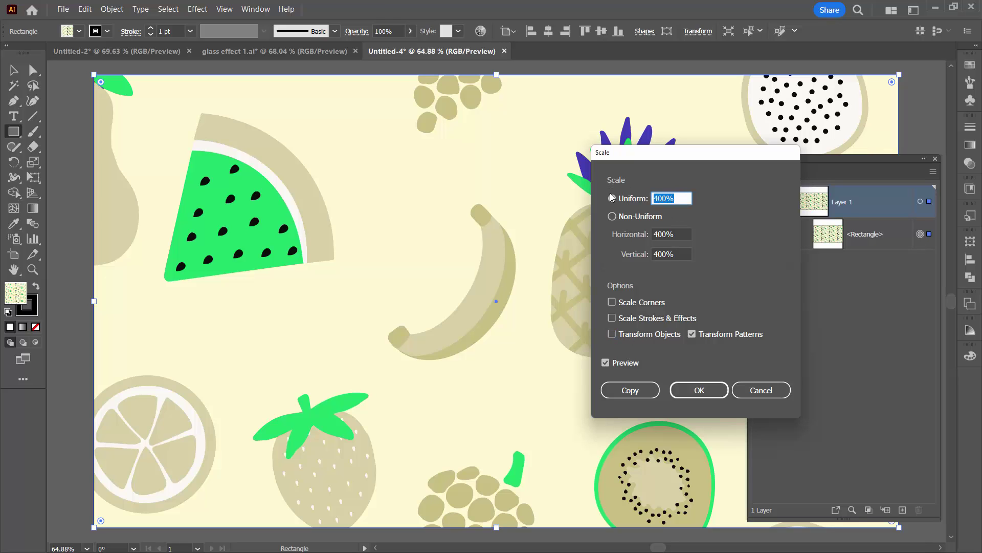
{"action": "type", "text": "150"}
{"action": "key", "text": "Tab"}
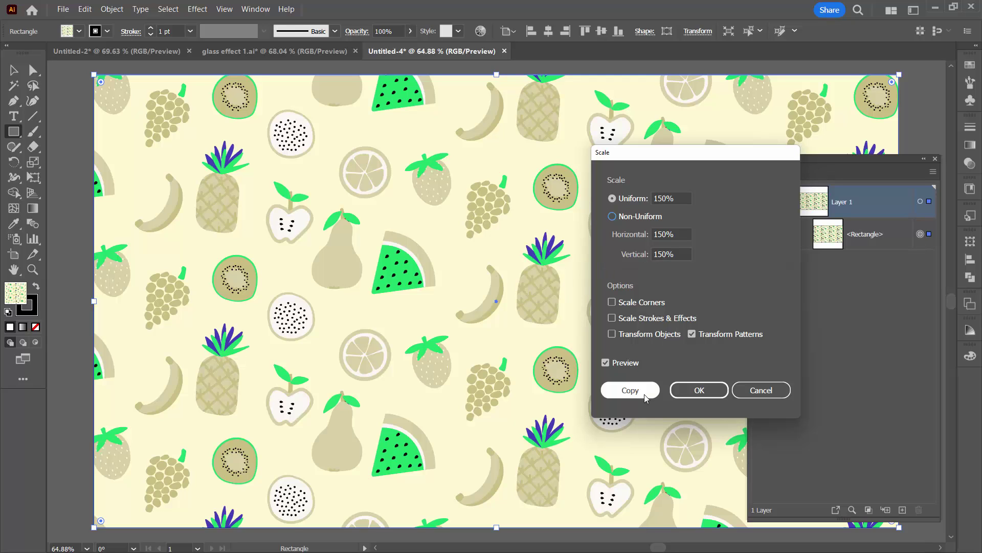
{"action": "left_click", "coordinate": [697, 390]}
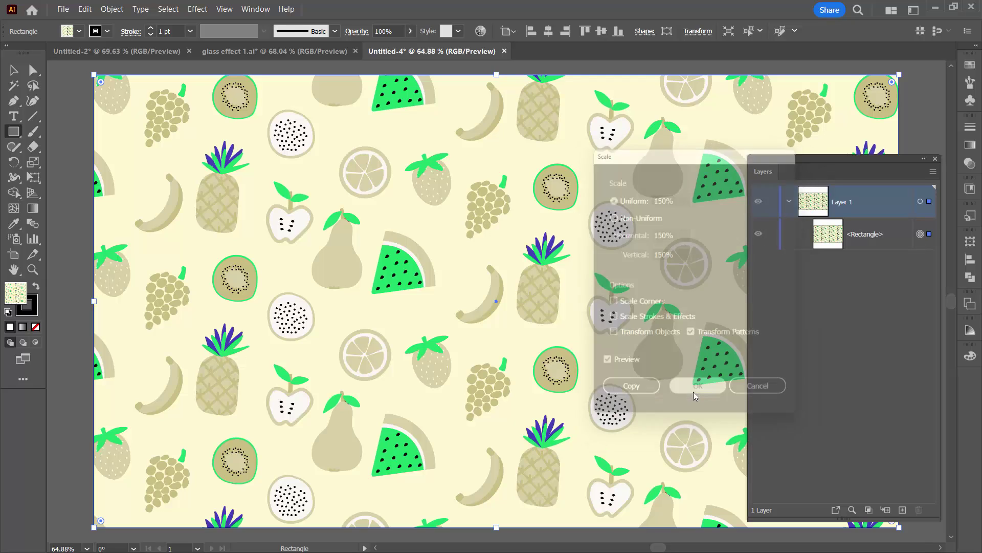
- Lock the background rectangle, add two new layers, and draw a rectangle across the pattern's middle
{"action": "left_click", "coordinate": [771, 234]}
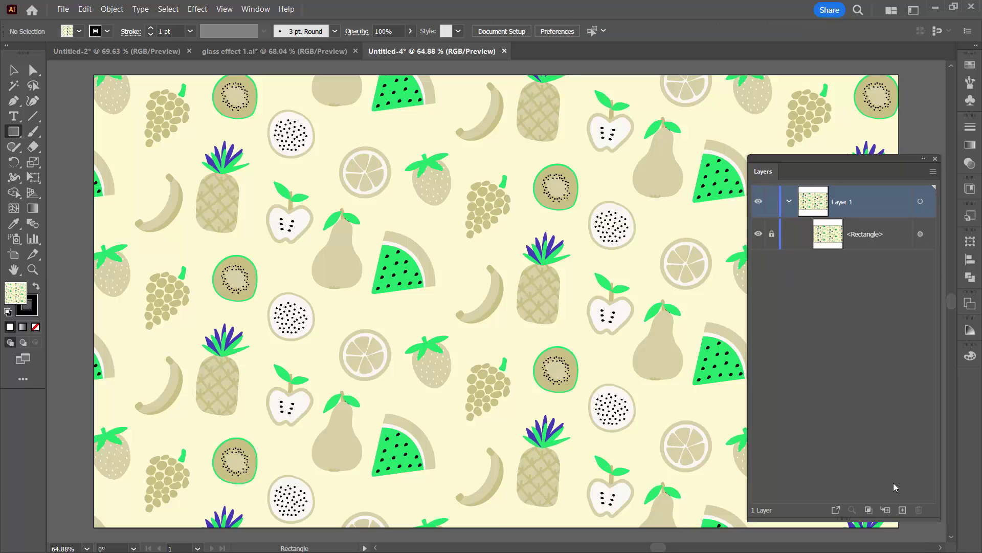
{"action": "left_click", "coordinate": [903, 509]}
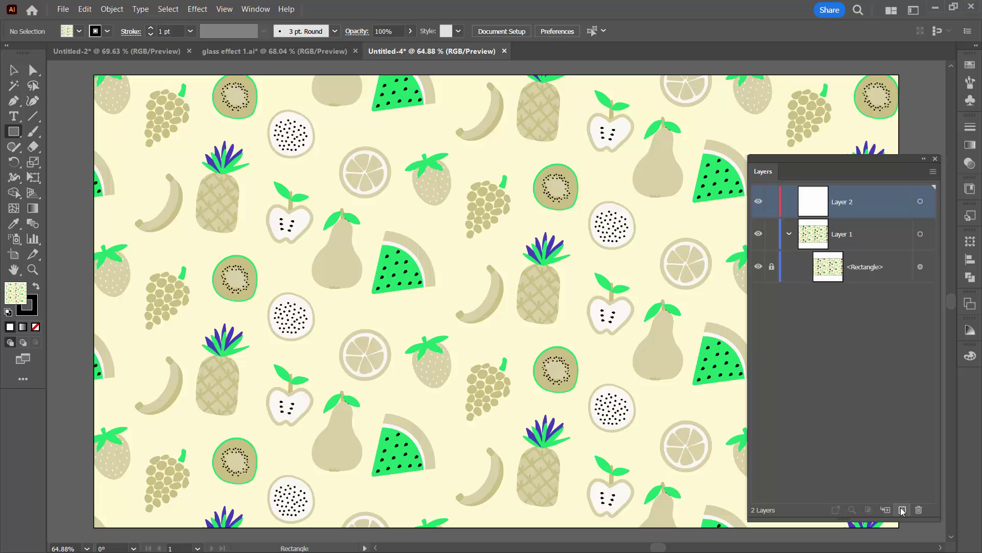
{"action": "left_click", "coordinate": [903, 512]}
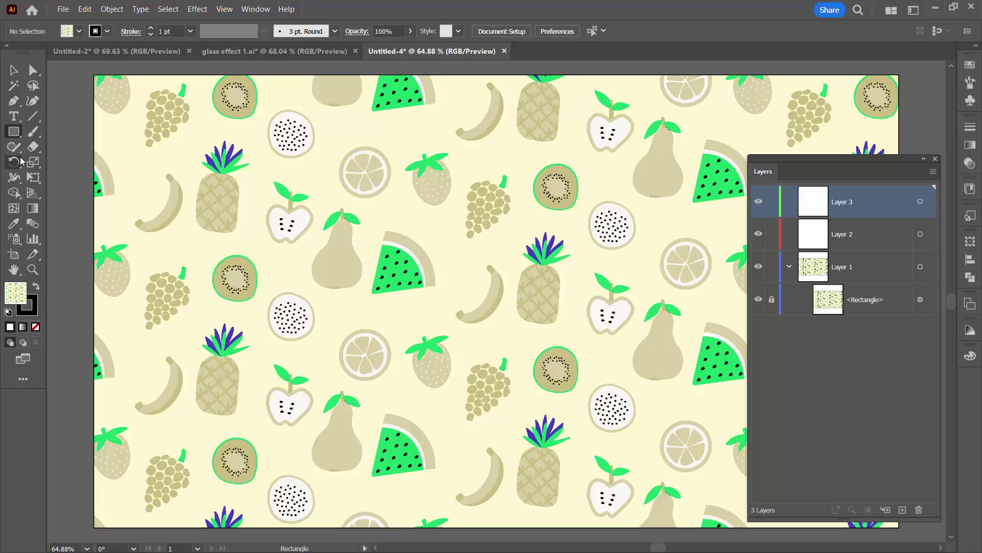
{"action": "left_click", "coordinate": [14, 132]}
{"action": "left_click_drag", "start_coordinate": [171, 250], "coordinate": [584, 423]}
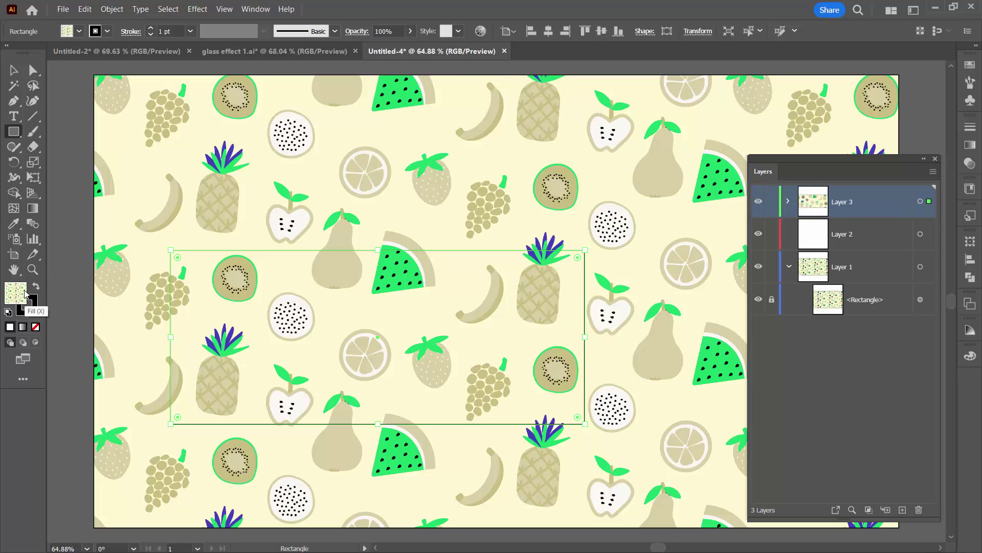
- Give the panel a white fill and no stroke, round its corners, and lower its top edge
{"action": "left_click", "coordinate": [23, 328]}
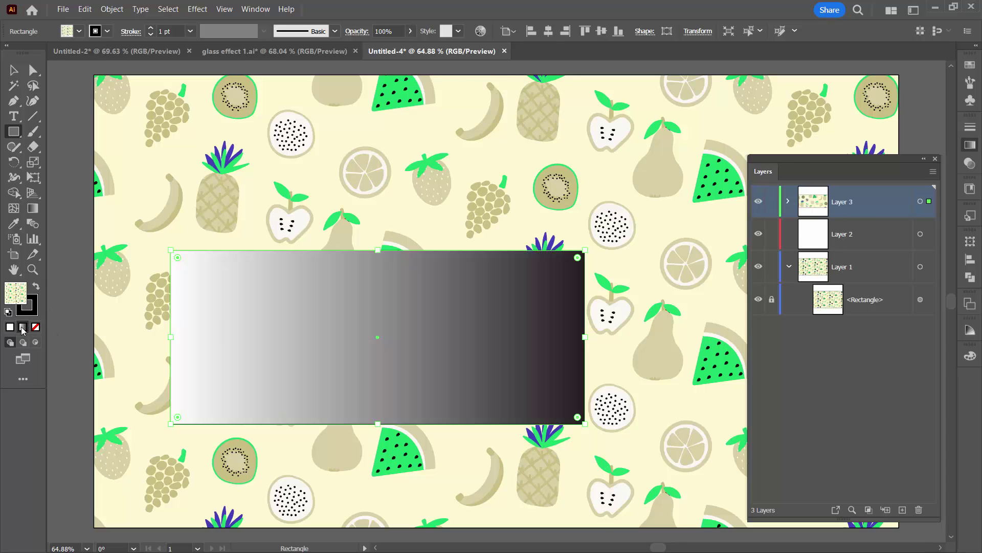
{"action": "left_click", "coordinate": [9, 327]}
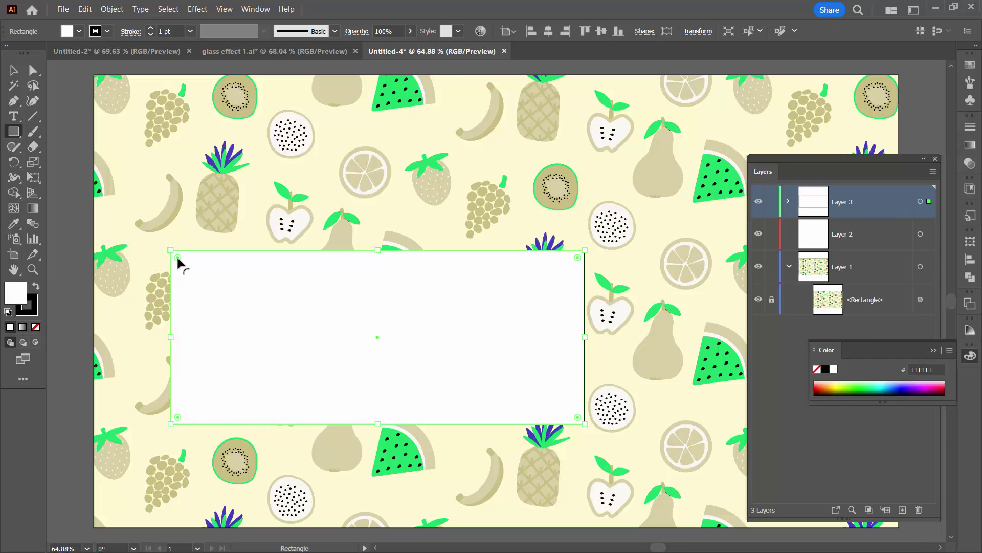
{"action": "left_click", "coordinate": [27, 307]}
{"action": "left_click", "coordinate": [35, 327]}
{"action": "left_click", "coordinate": [16, 294]}
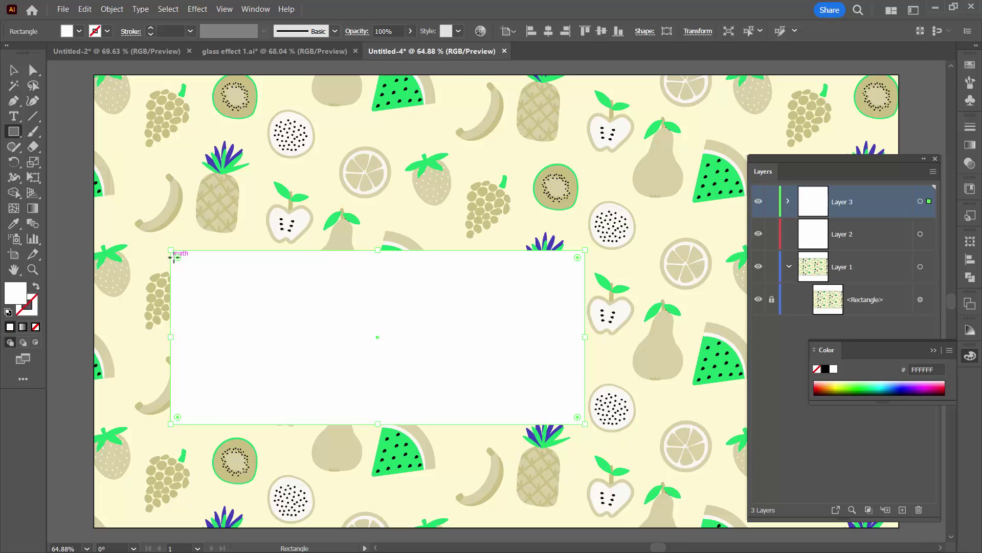
{"action": "left_click_drag", "start_coordinate": [177, 258], "coordinate": [216, 310]}
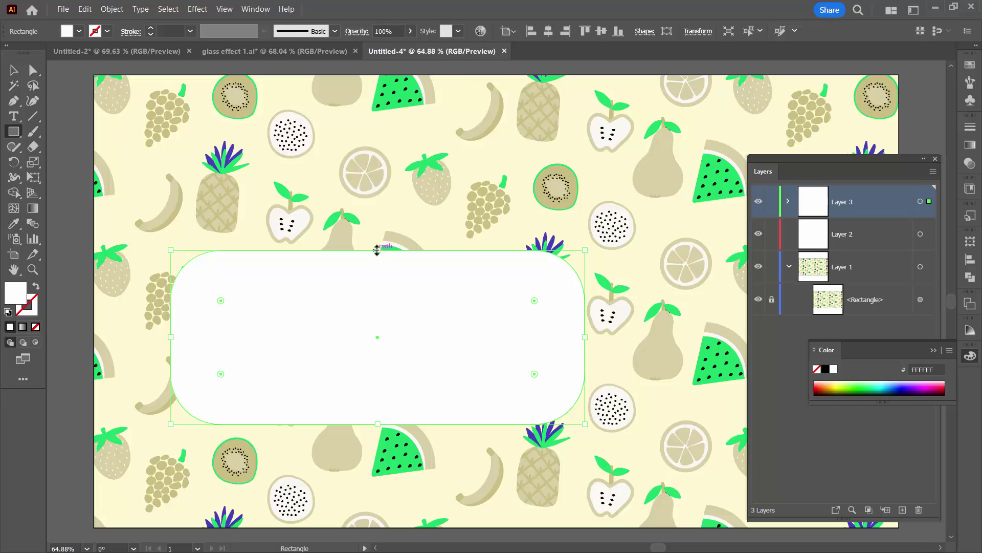
{"action": "left_click_drag", "start_coordinate": [377, 250], "coordinate": [373, 295]}
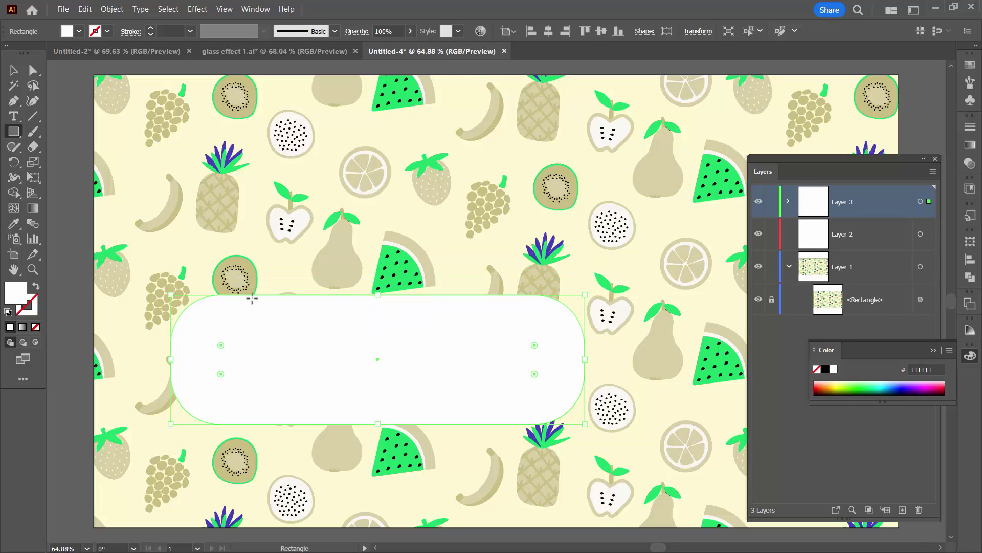
{"action": "left_click_drag", "start_coordinate": [221, 346], "coordinate": [213, 336]}
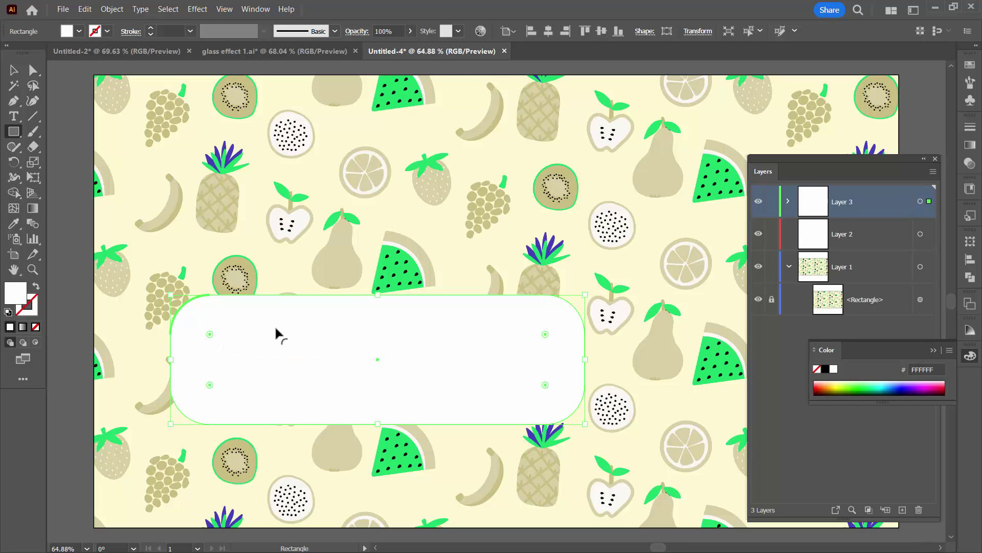
- Expand Layer 3 and choose Make Clipping Mask from the Layers panel menu
{"action": "left_click", "coordinate": [788, 202]}
{"action": "left_click", "coordinate": [789, 202]}
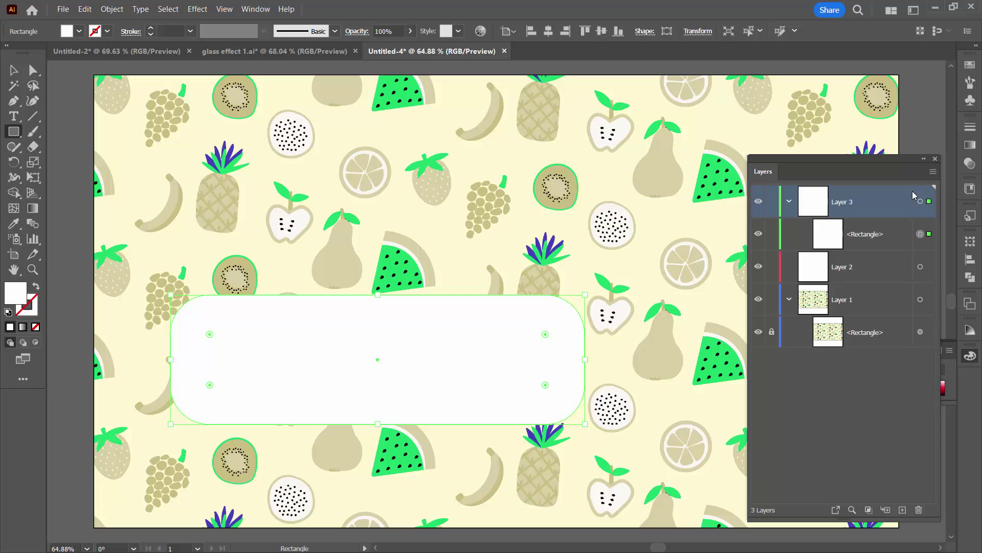
{"action": "left_click", "coordinate": [932, 174]}
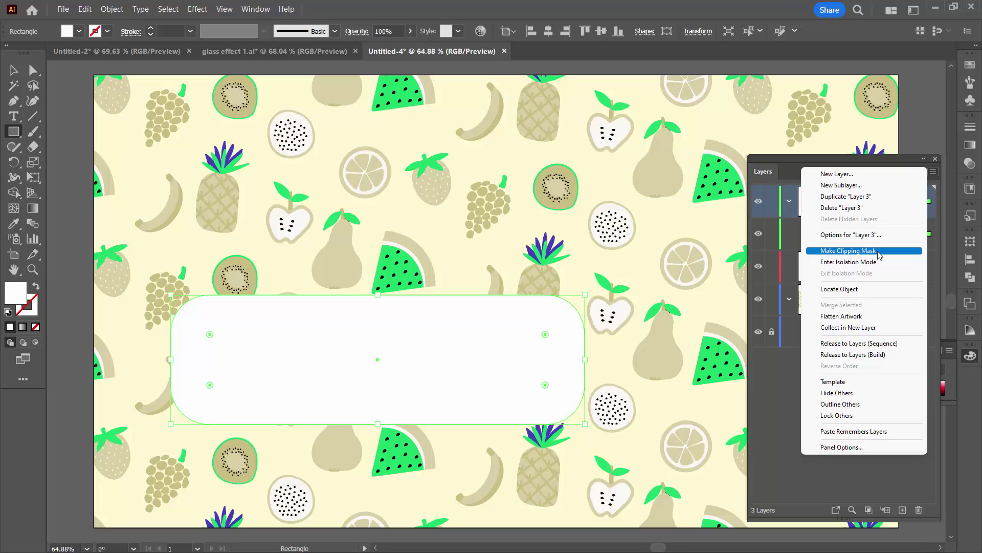
{"action": "left_click", "coordinate": [879, 251]}
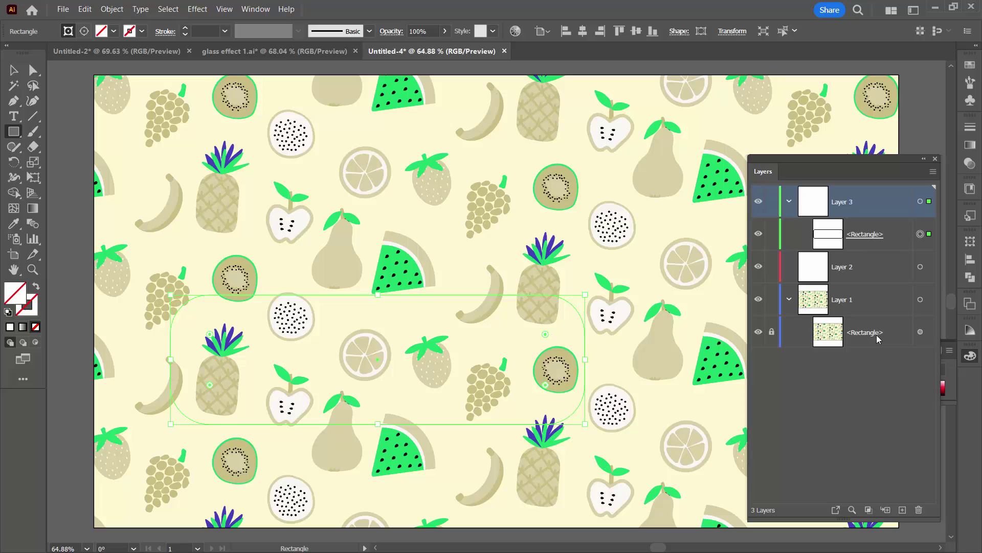
- Copy the Layer 1 pattern rectangle, unlock the copy, move it into Layer 3, and select it
{"action": "left_click", "coordinate": [882, 330]}
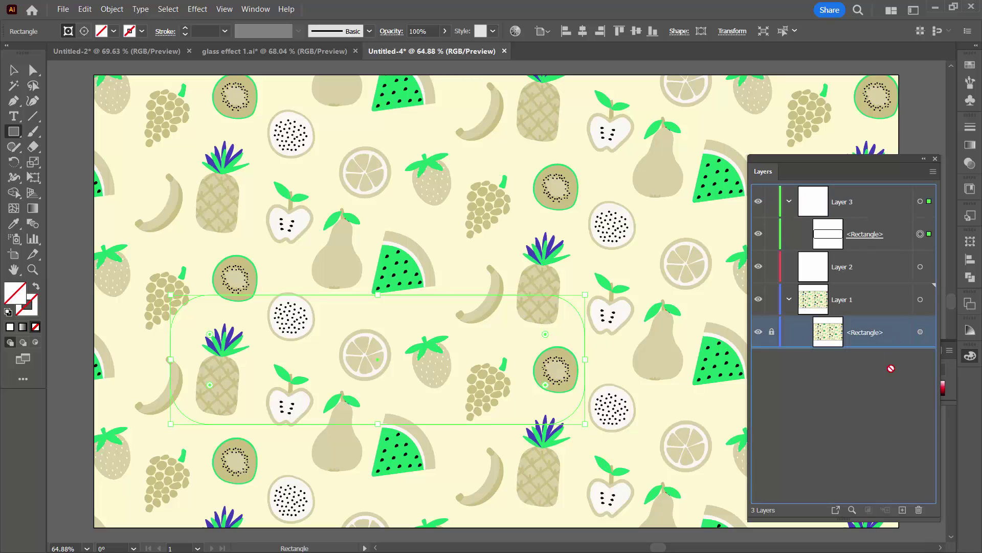
{"action": "left_click_drag", "start_coordinate": [903, 500], "coordinate": [903, 510]}
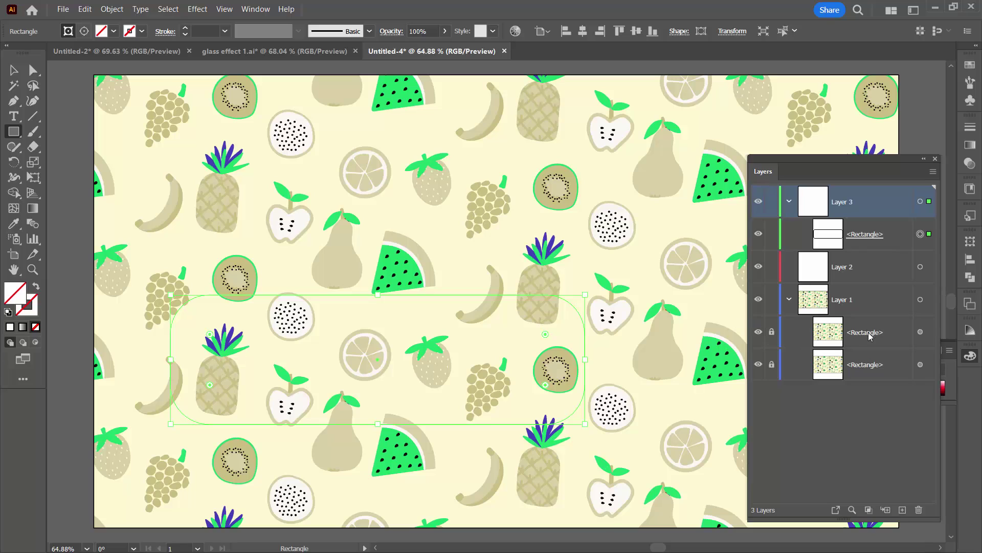
{"action": "left_click", "coordinate": [772, 331]}
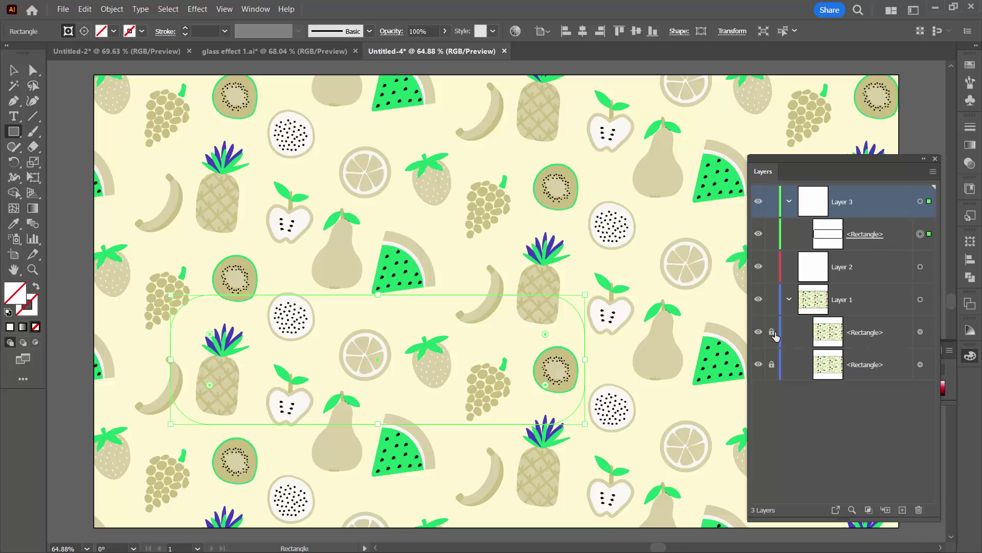
{"action": "left_click", "coordinate": [867, 334]}
{"action": "left_click_drag", "start_coordinate": [865, 297], "coordinate": [859, 205]}
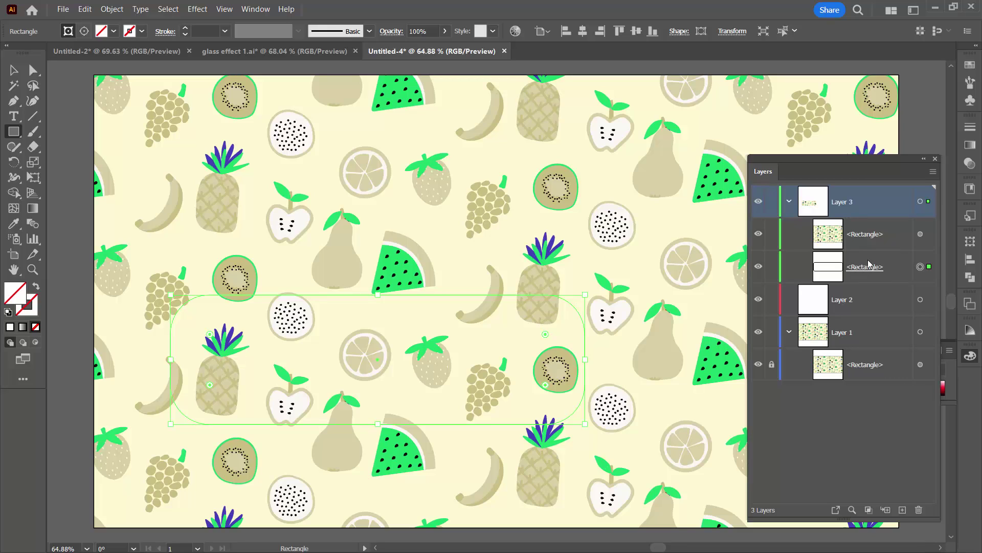
{"action": "left_click", "coordinate": [921, 235]}
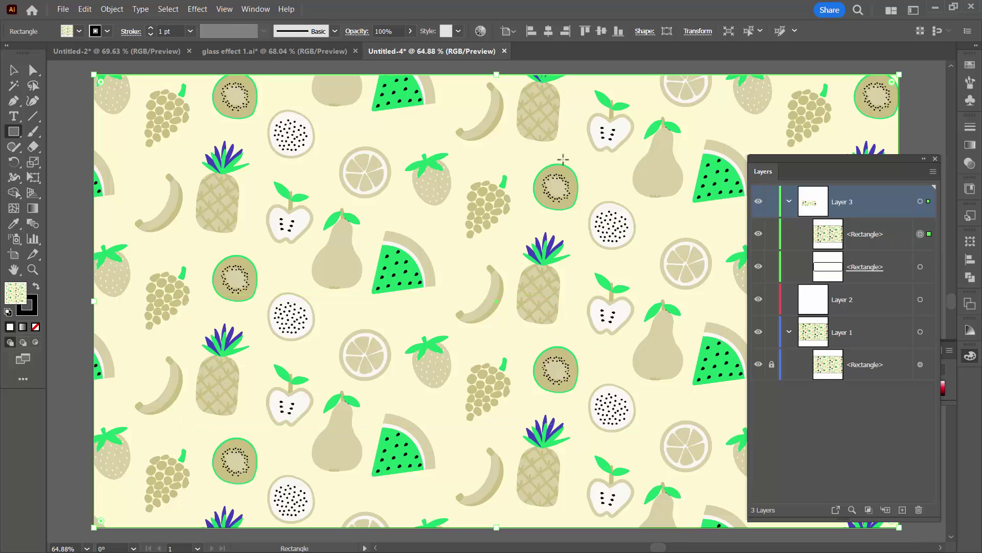
- Apply a Gaussian Blur with a radius of about 26.89 px to the pattern copy
{"action": "left_click", "coordinate": [200, 9]}
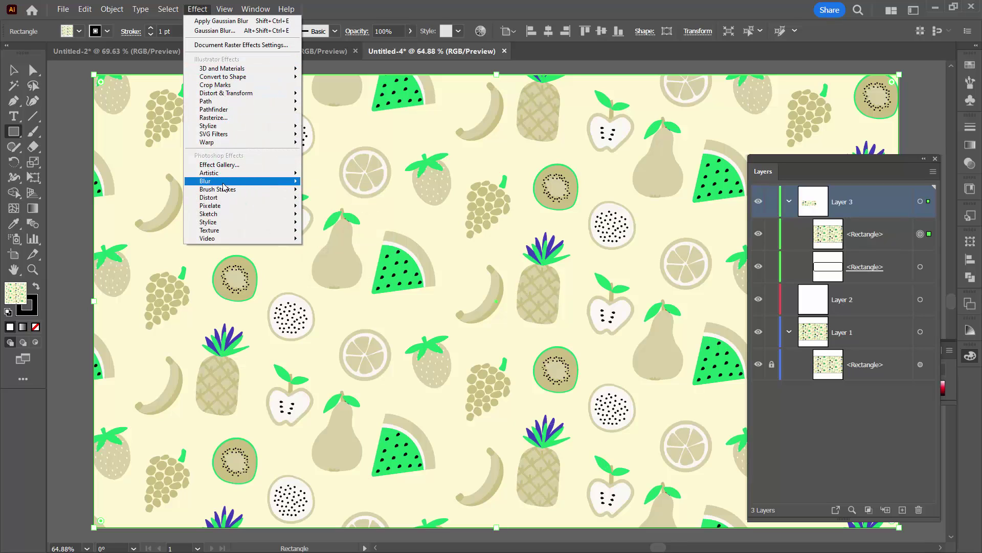
{"action": "left_click", "coordinate": [338, 183]}
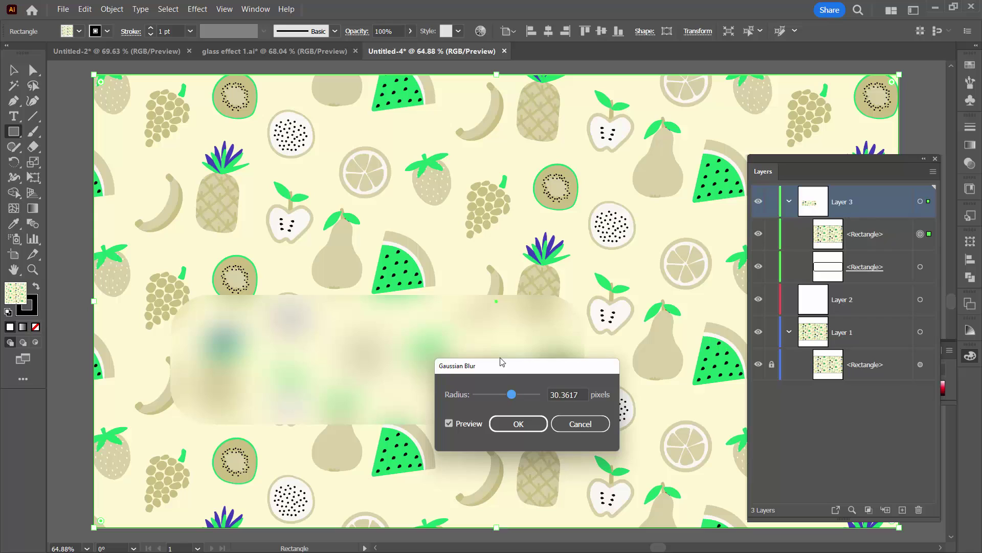
{"action": "mouse_move", "coordinate": [515, 368]}
{"action": "left_mouse_down"}
{"action": "mouse_move", "coordinate": [500, 195]}
{"action": "mouse_move", "coordinate": [499, 222]}
{"action": "left_mouse_up"}
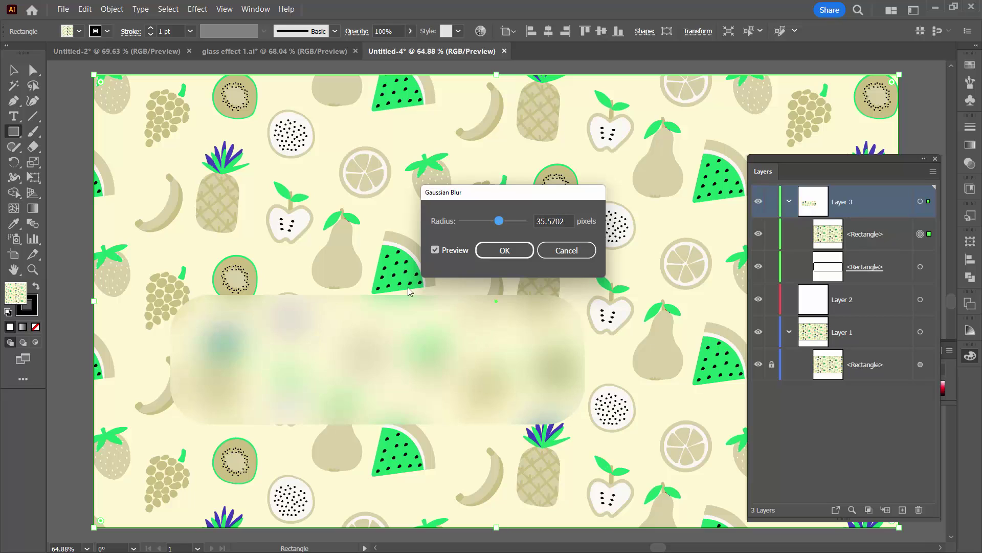
{"action": "left_click_drag", "start_coordinate": [500, 222], "coordinate": [497, 222]}
{"action": "left_click", "coordinate": [504, 251]}
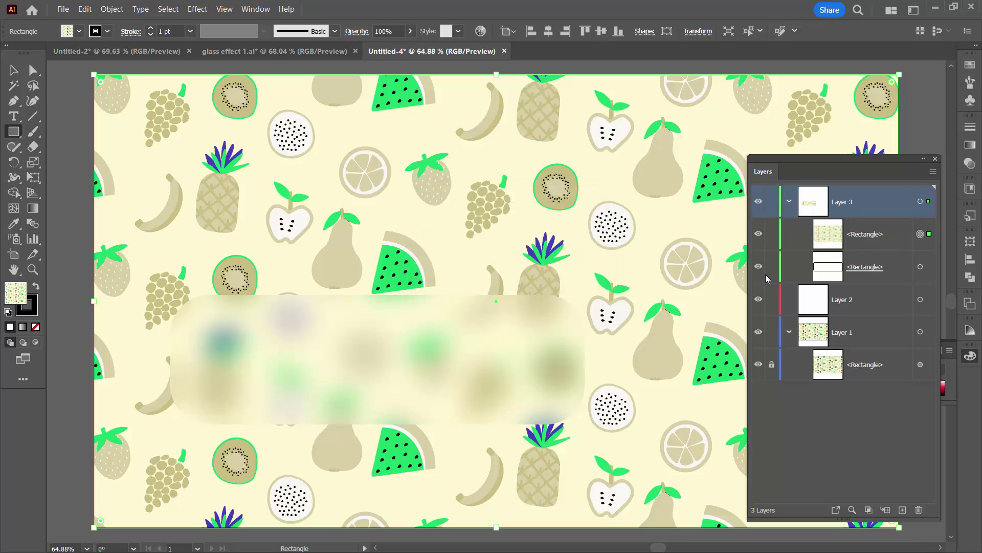
- Lock the blurred copy, add a 1920×1080 px rectangle aligned to the artboard, and change its fill
{"action": "left_click", "coordinate": [772, 233]}
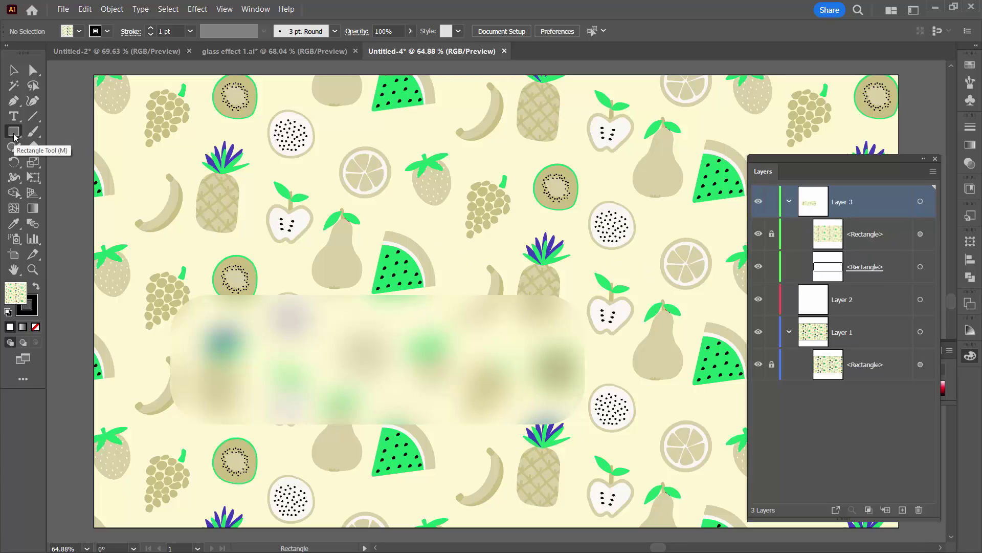
{"action": "left_click", "coordinate": [289, 207]}
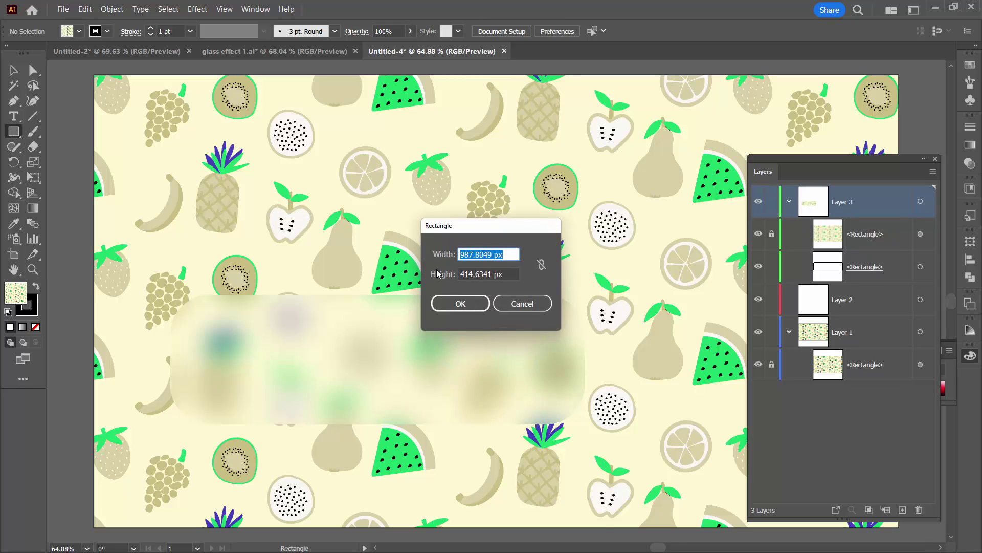
{"action": "type", "text": "1920"}
{"action": "key", "text": "Tab"}
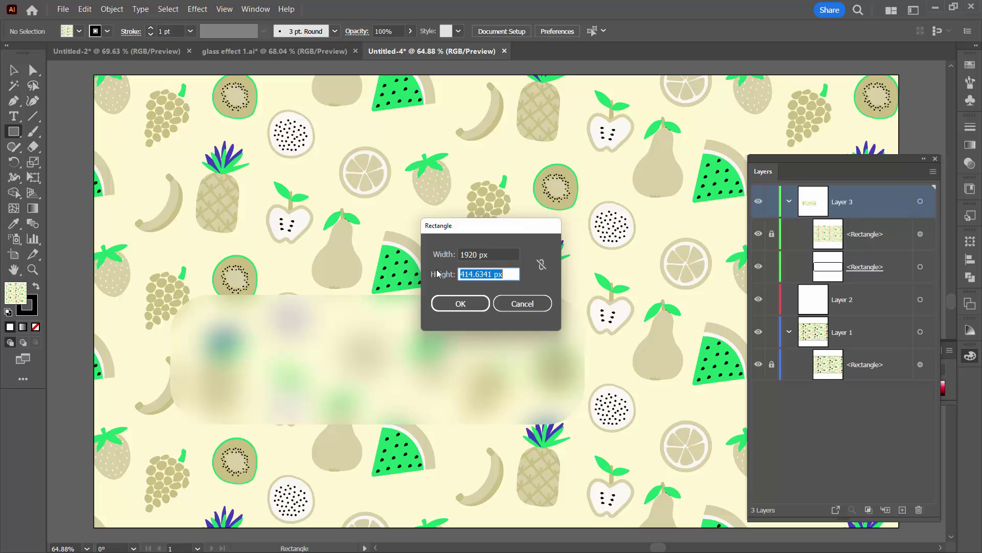
{"action": "type", "text": "1080"}
{"action": "key", "text": "Return"}
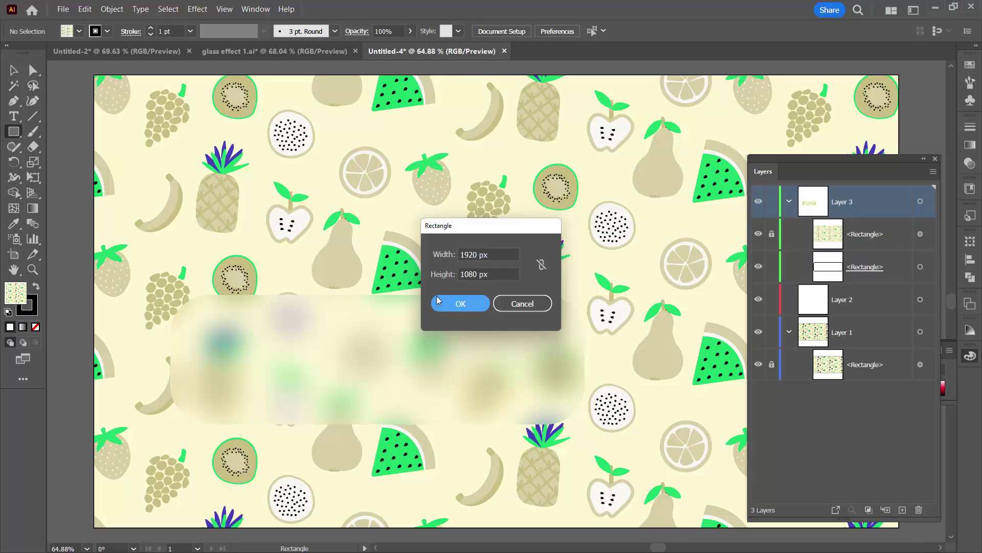
{"action": "left_click", "coordinate": [461, 304]}
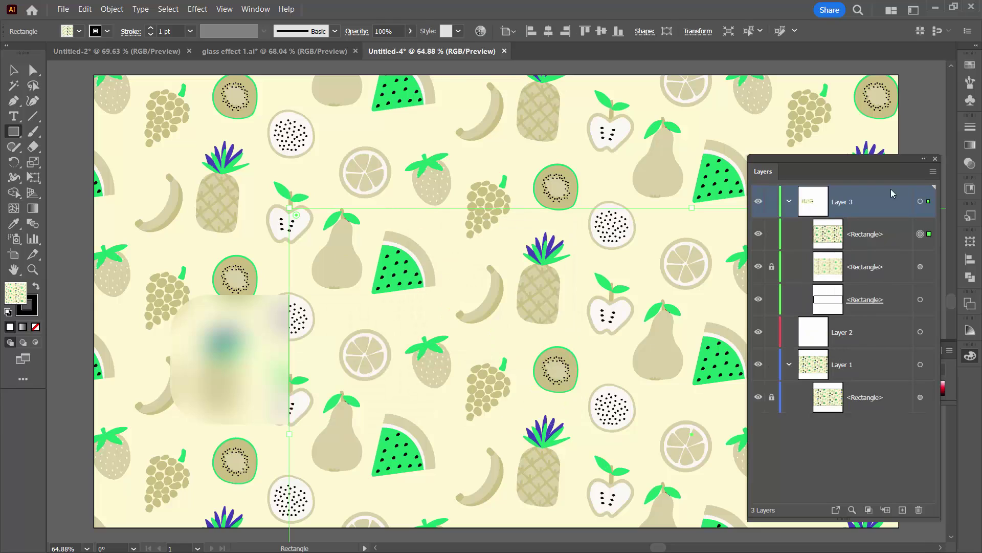
{"action": "left_click", "coordinate": [548, 31]}
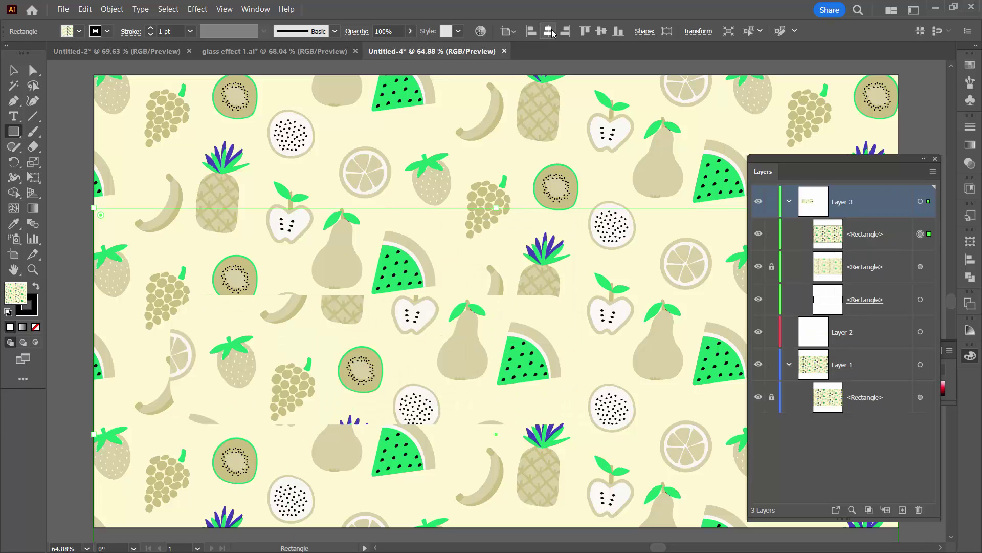
{"action": "left_click", "coordinate": [601, 31]}
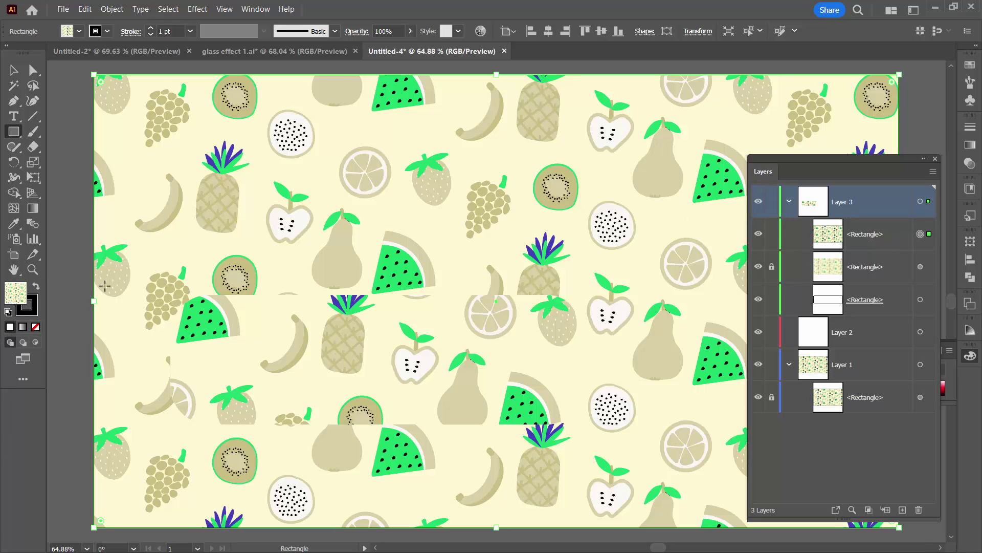
{"action": "left_click", "coordinate": [22, 327]}
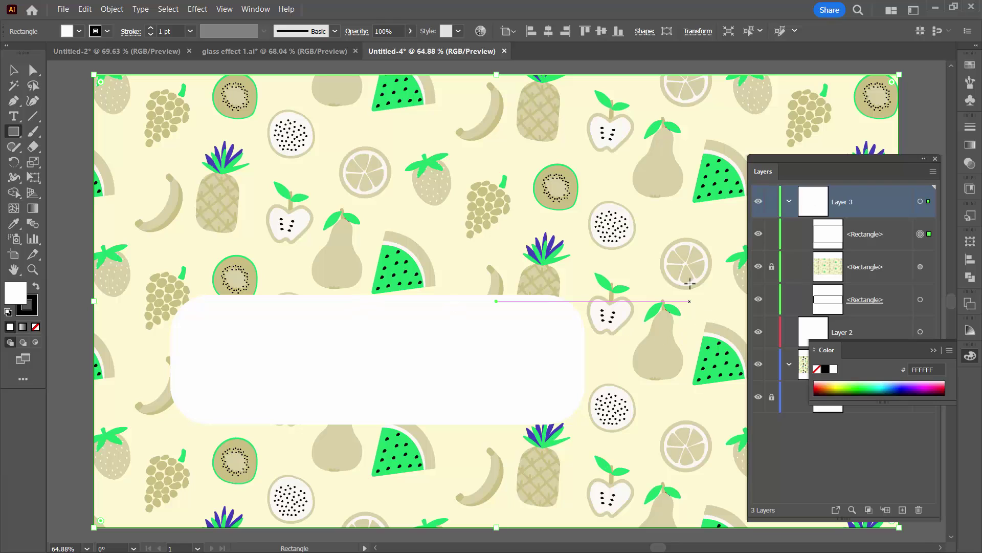
- Show the Appearance panel beside the Layers panel and inspect the stroke and fill entries
{"action": "left_click", "coordinate": [256, 9]}
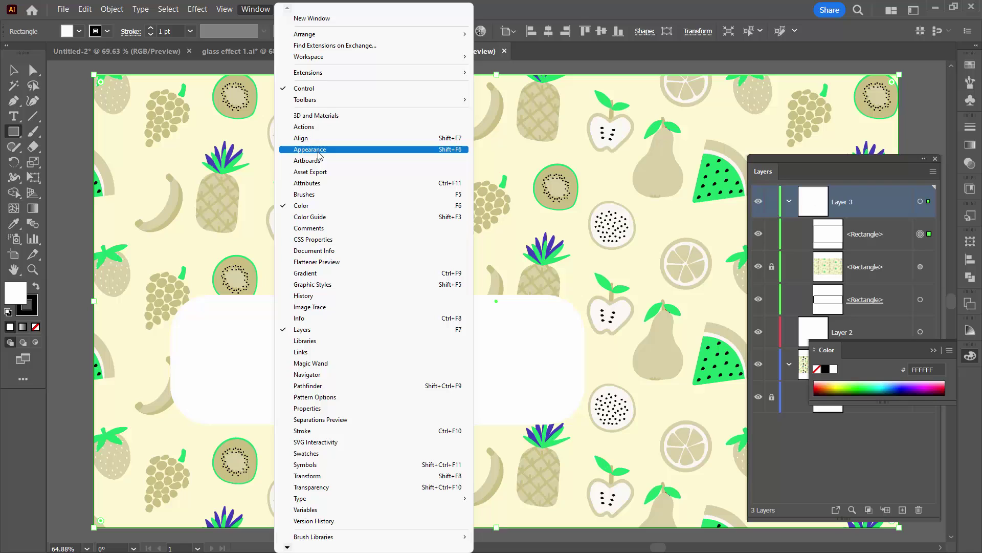
{"action": "left_click", "coordinate": [310, 149]}
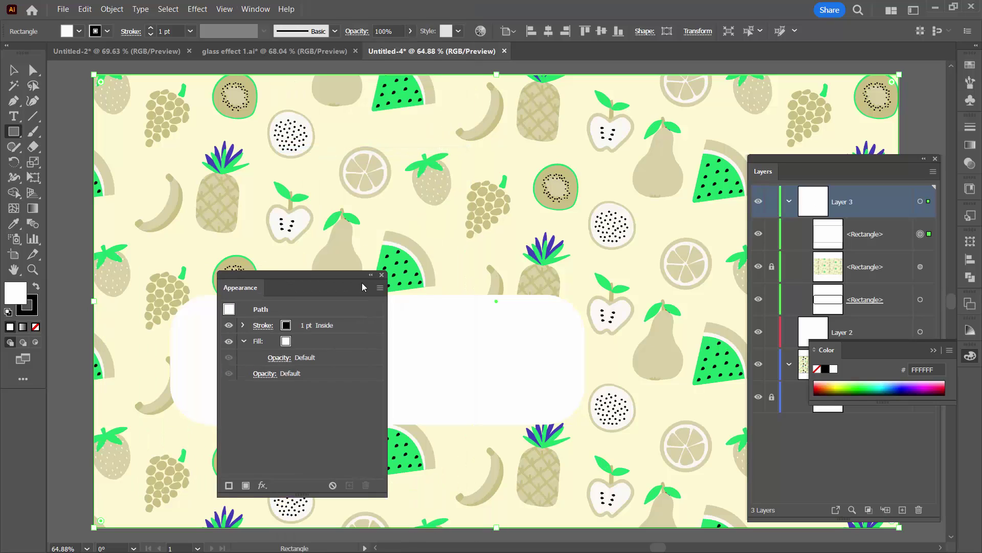
{"action": "left_click_drag", "start_coordinate": [152, 282], "coordinate": [713, 269]}
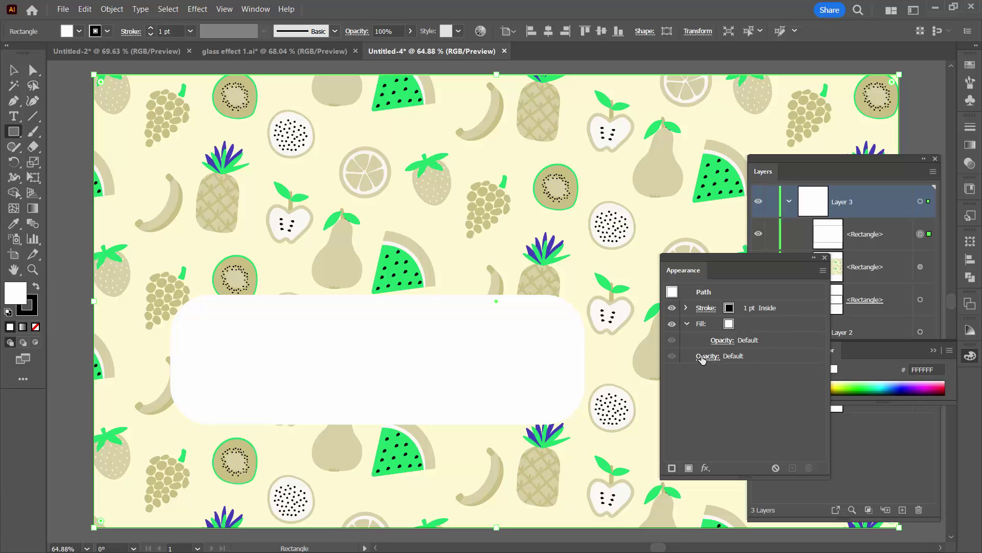
{"action": "left_click", "coordinate": [687, 324]}
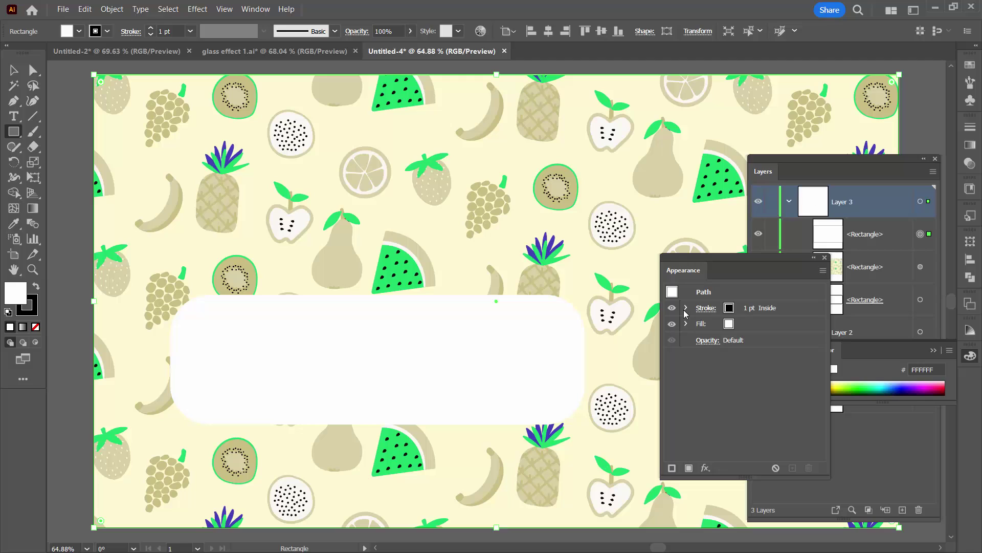
{"action": "left_click", "coordinate": [685, 308]}
{"action": "left_click", "coordinate": [687, 340]}
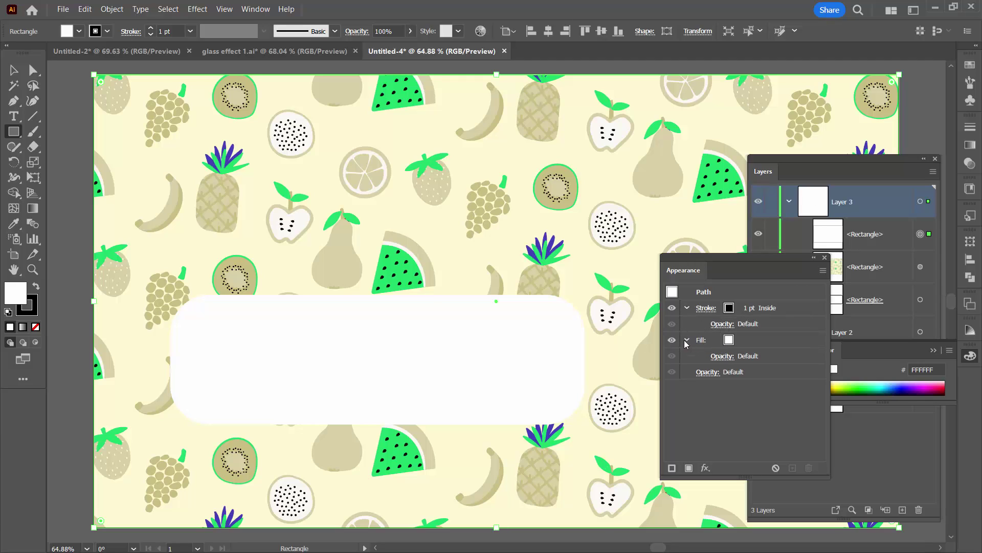
{"action": "left_click", "coordinate": [686, 340]}
{"action": "left_click", "coordinate": [688, 310]}
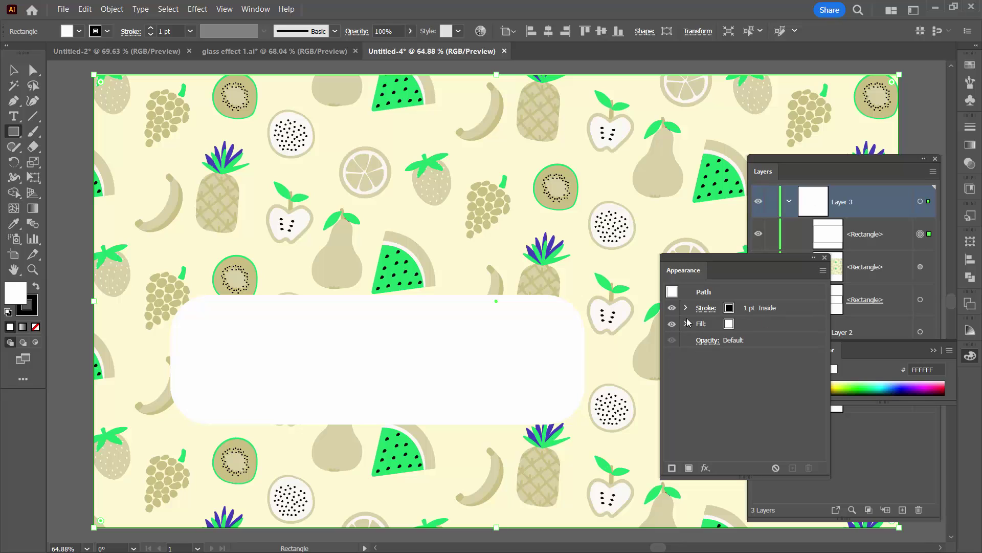
- Set the rectangle's blending mode to Soft Light at 34% opacity, then close the Appearance panel
{"action": "left_click", "coordinate": [708, 340]}
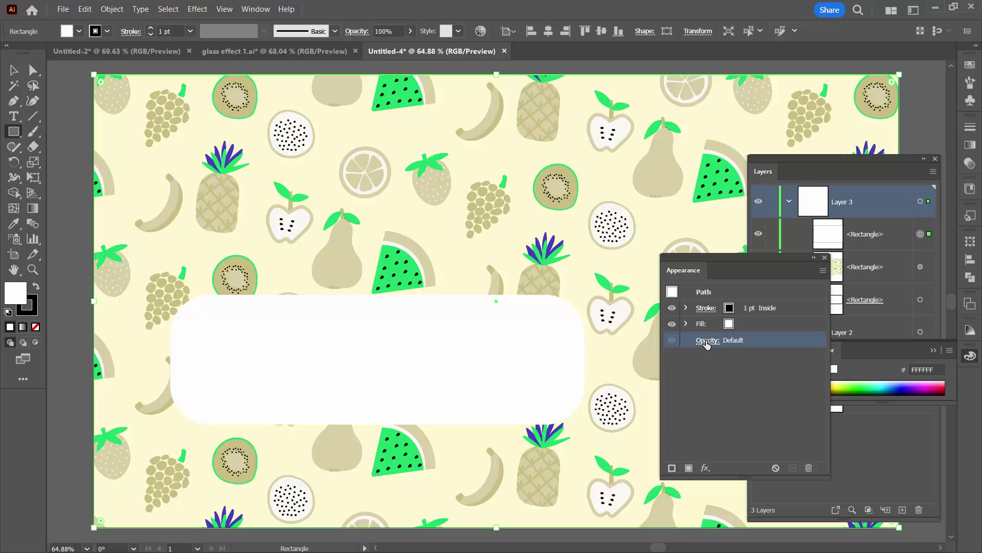
{"action": "left_click", "coordinate": [628, 365]}
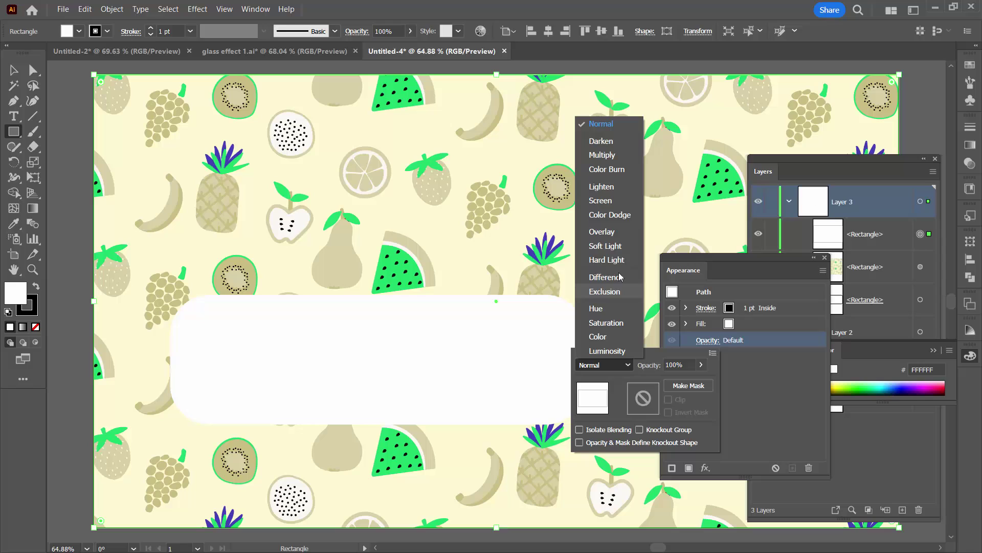
{"action": "left_click", "coordinate": [605, 246]}
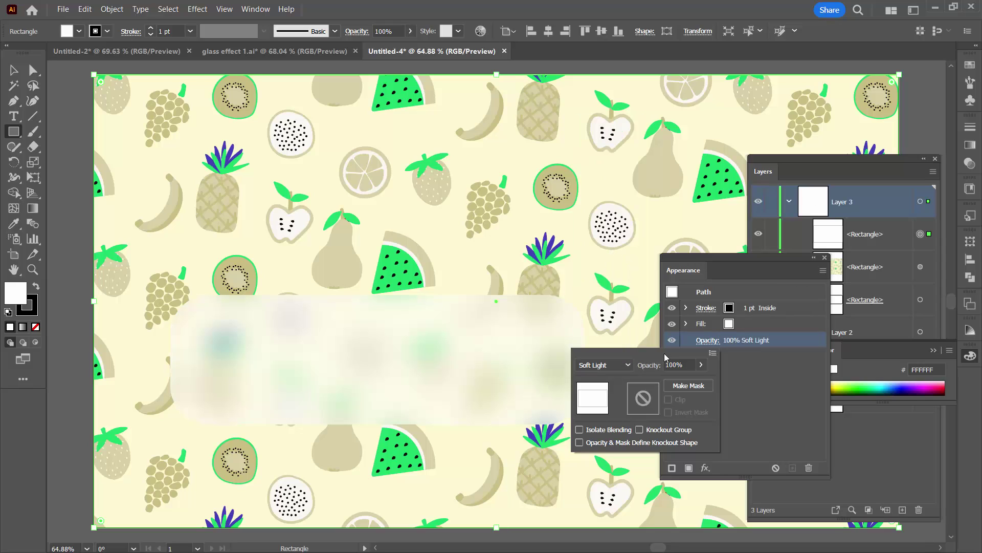
{"action": "left_click", "coordinate": [701, 364]}
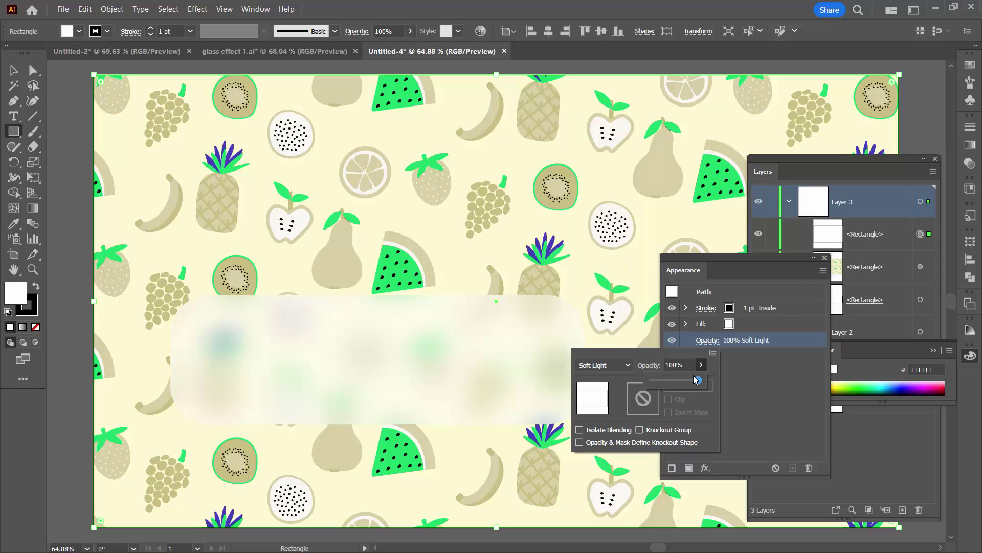
{"action": "left_click_drag", "start_coordinate": [699, 383], "coordinate": [668, 381]}
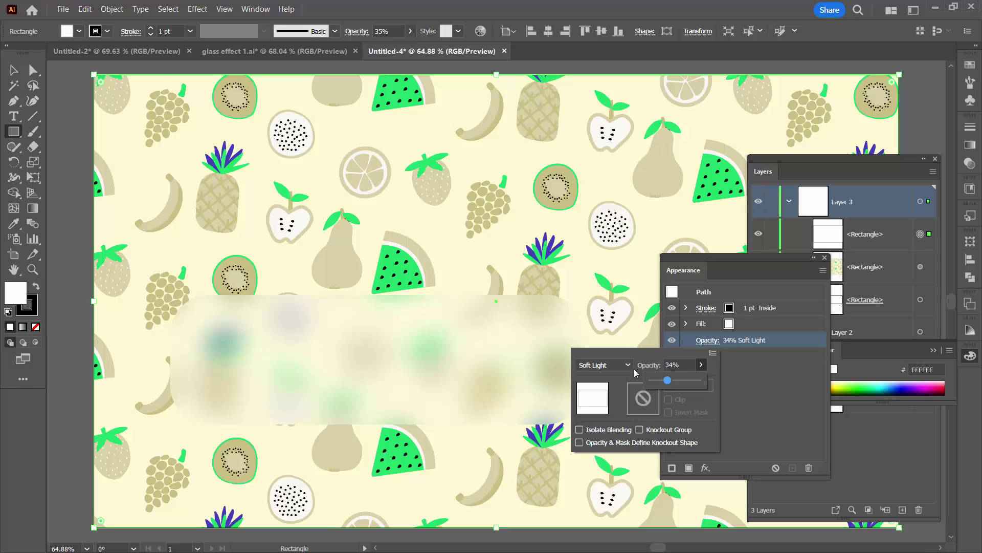
{"action": "left_click", "coordinate": [763, 392]}
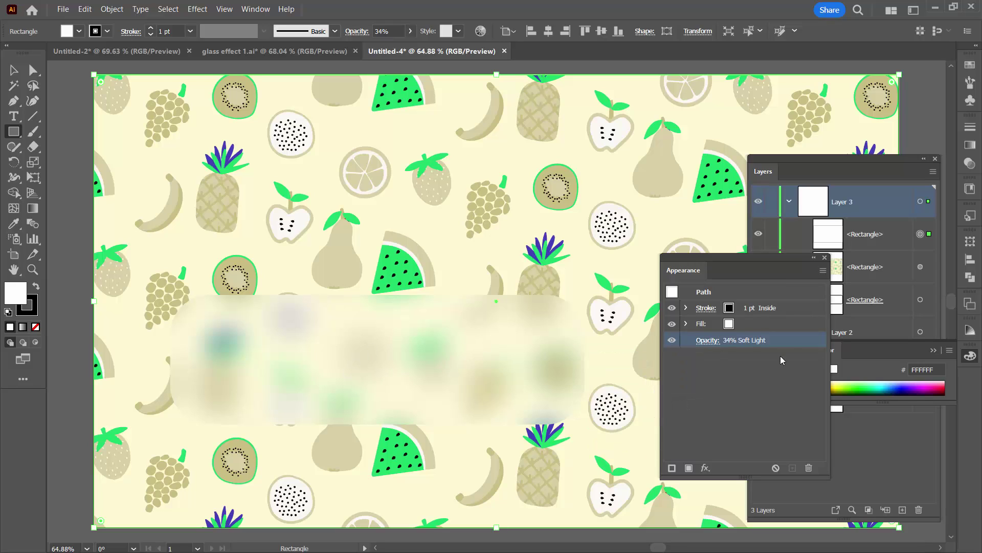
{"action": "left_click", "coordinate": [819, 263]}
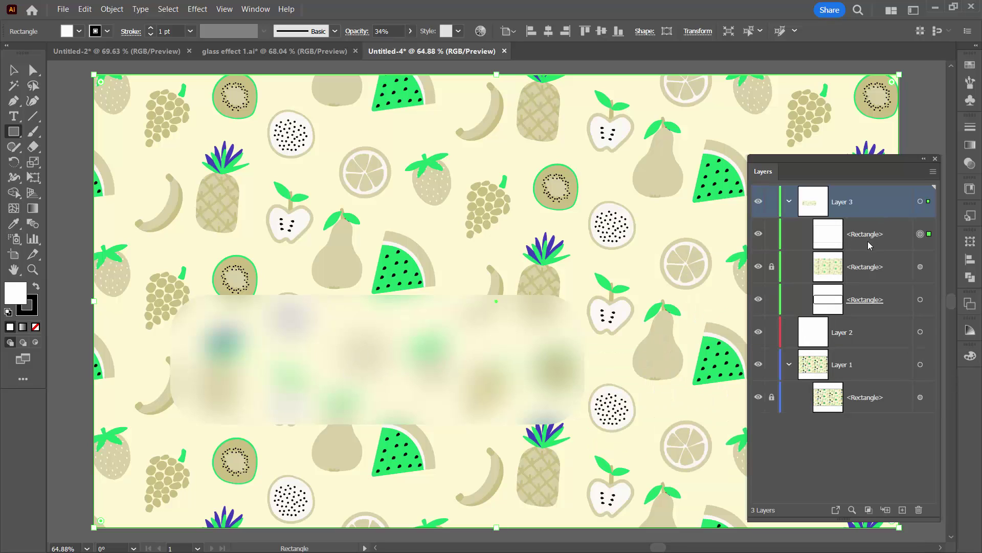
- Lock the frosted panel and add a 1920×1080 px rectangle aligned left and vertically centered
{"action": "left_click", "coordinate": [772, 234]}
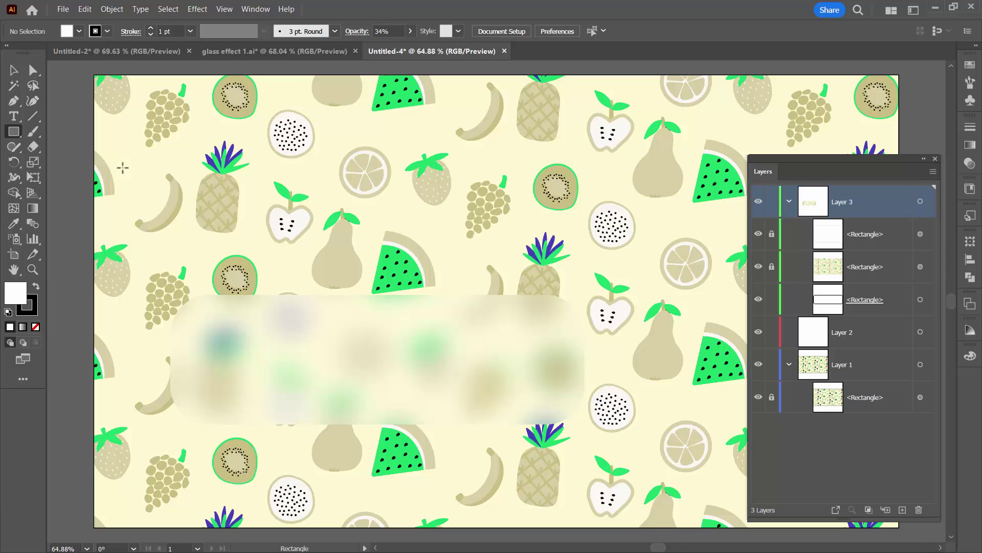
{"action": "left_click", "coordinate": [308, 220]}
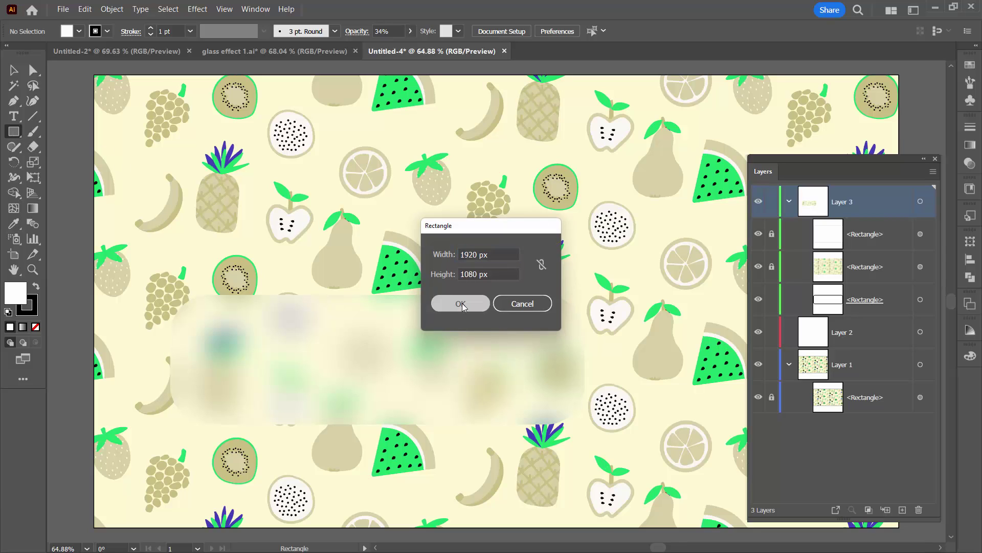
{"action": "left_click", "coordinate": [463, 302]}
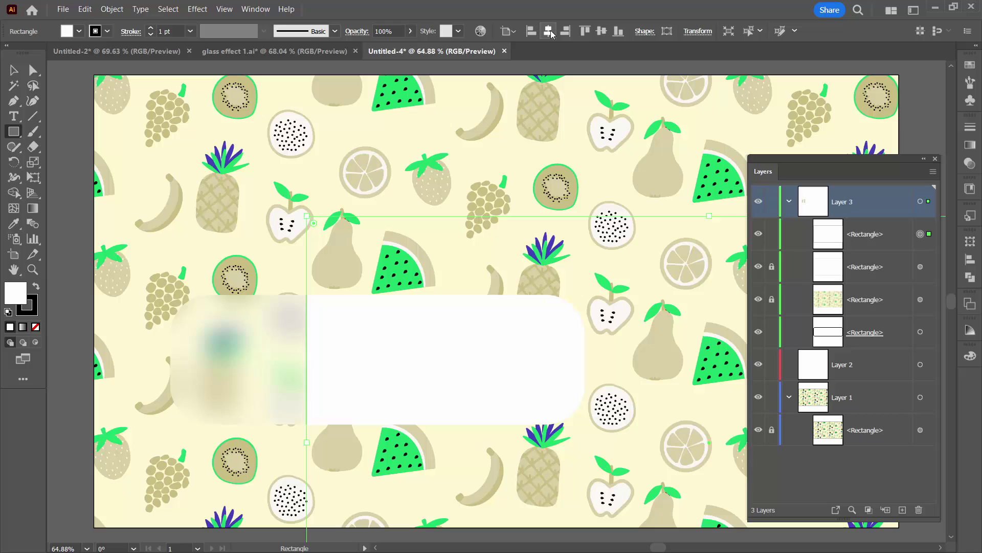
{"action": "left_click", "coordinate": [549, 30]}
{"action": "left_click", "coordinate": [603, 30]}
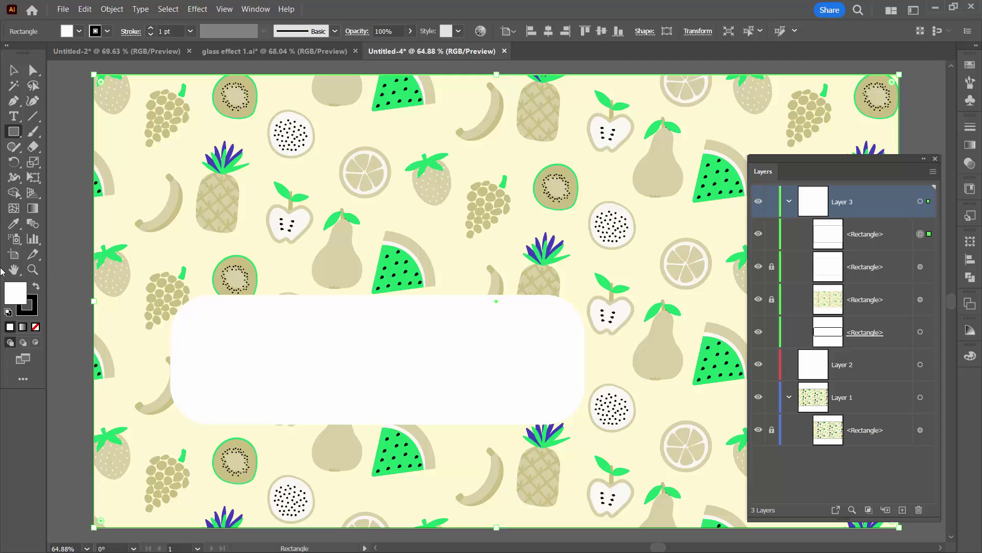
- Remove the new rounded panel's outline and fill it with grey #AAAAAA
{"action": "left_click", "coordinate": [32, 308]}
{"action": "left_click", "coordinate": [34, 327]}
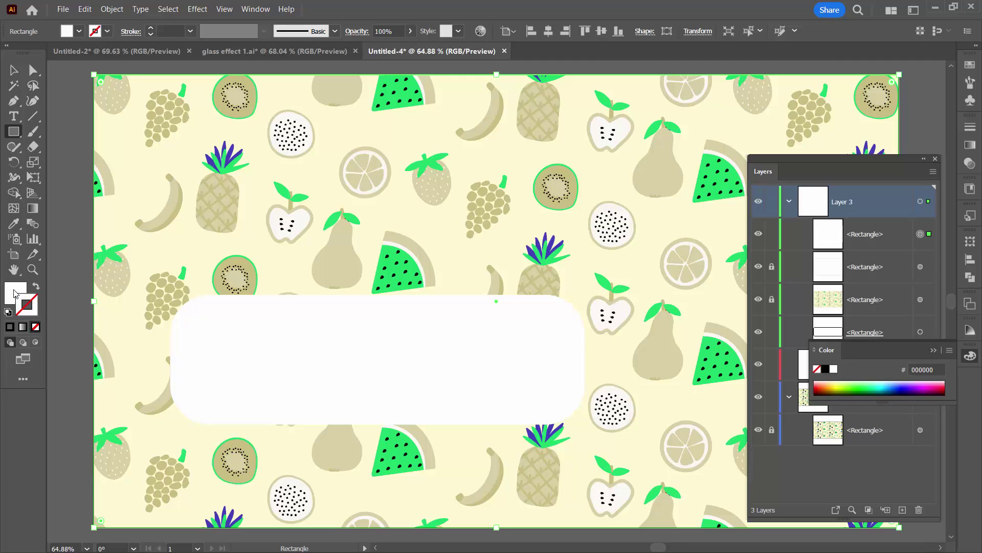
{"action": "left_click", "coordinate": [14, 294]}
{"action": "double_click", "coordinate": [14, 295]}
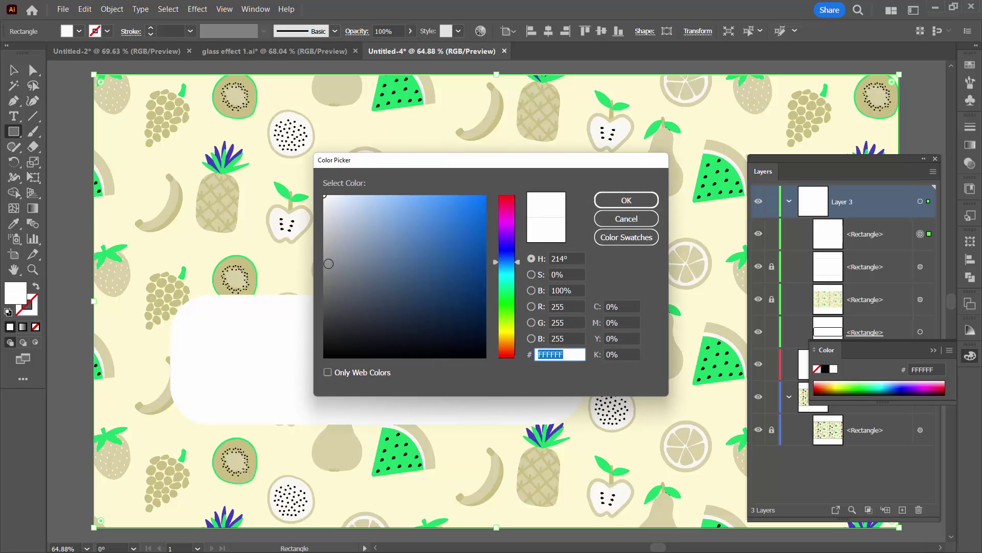
{"action": "left_click", "coordinate": [324, 258]}
{"action": "left_click_drag", "start_coordinate": [324, 259], "coordinate": [324, 247]}
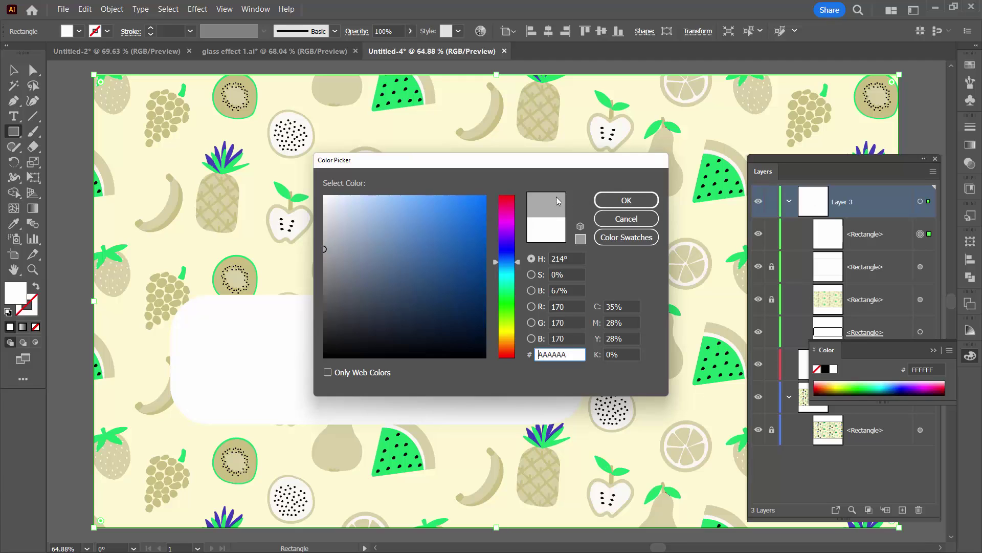
{"action": "left_click", "coordinate": [610, 203]}
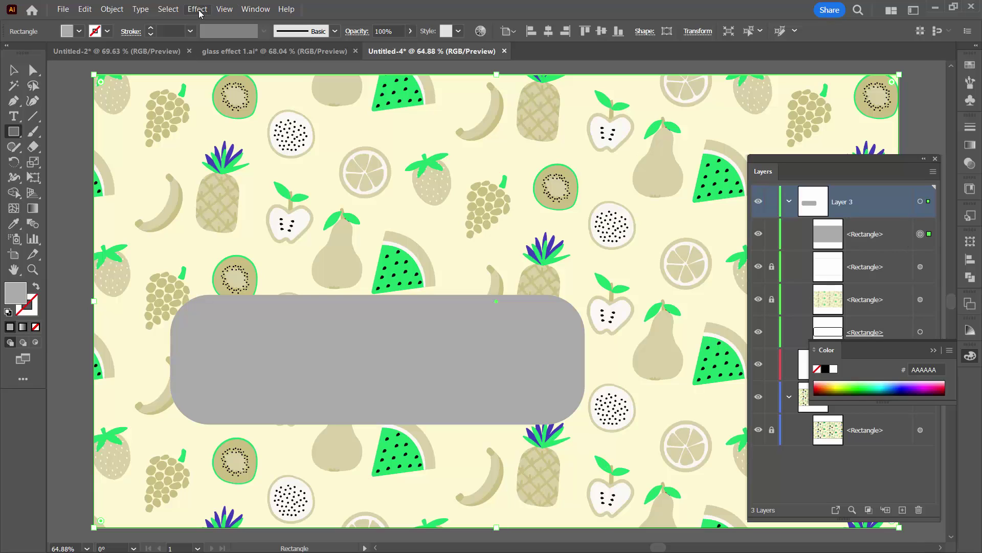
- Apply a Sandstone Texturizer effect to the grey panel with scaling 200 and relief 14
{"action": "left_click", "coordinate": [197, 10]}
{"action": "mouse_move", "coordinate": [209, 231]}
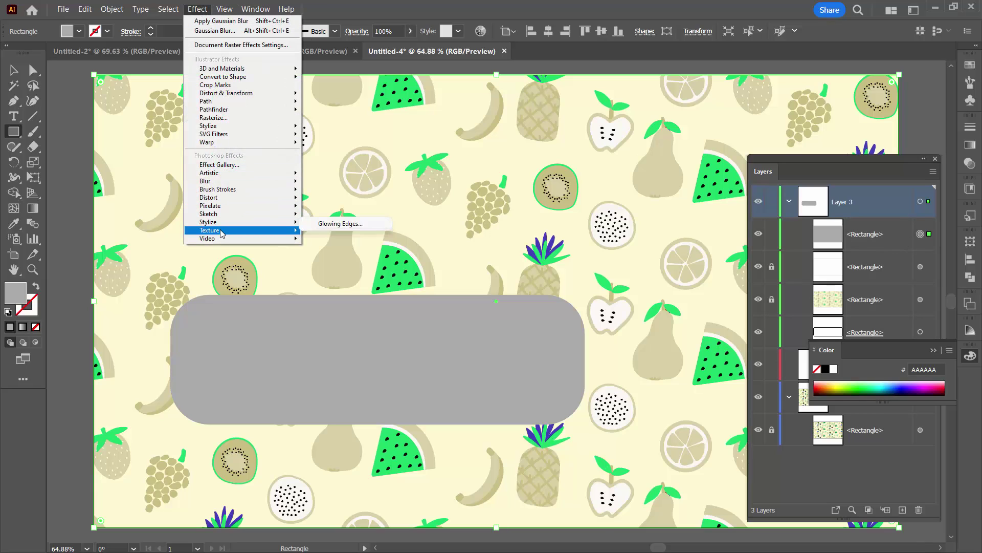
{"action": "left_click", "coordinate": [343, 288]}
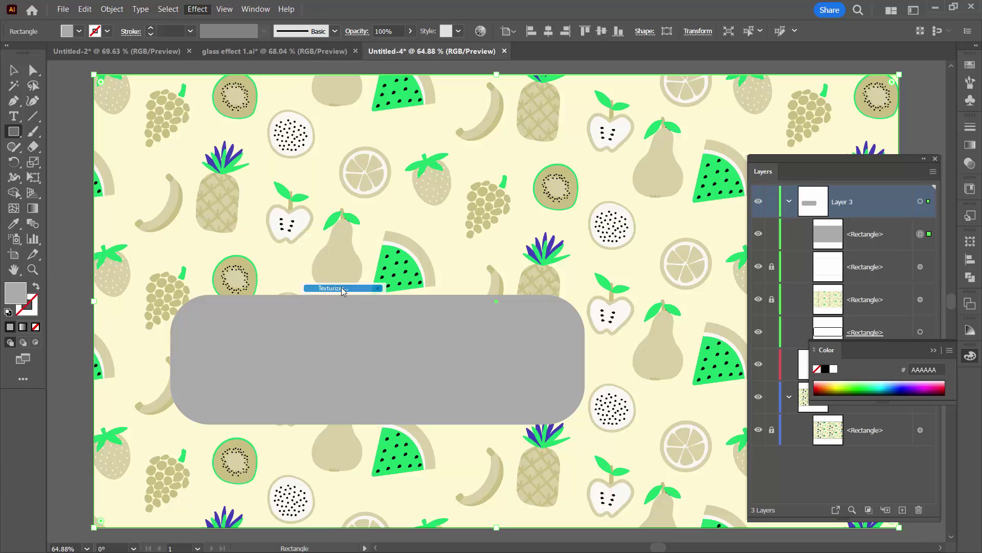
{"action": "left_click_drag", "start_coordinate": [333, 161], "coordinate": [310, 112]}
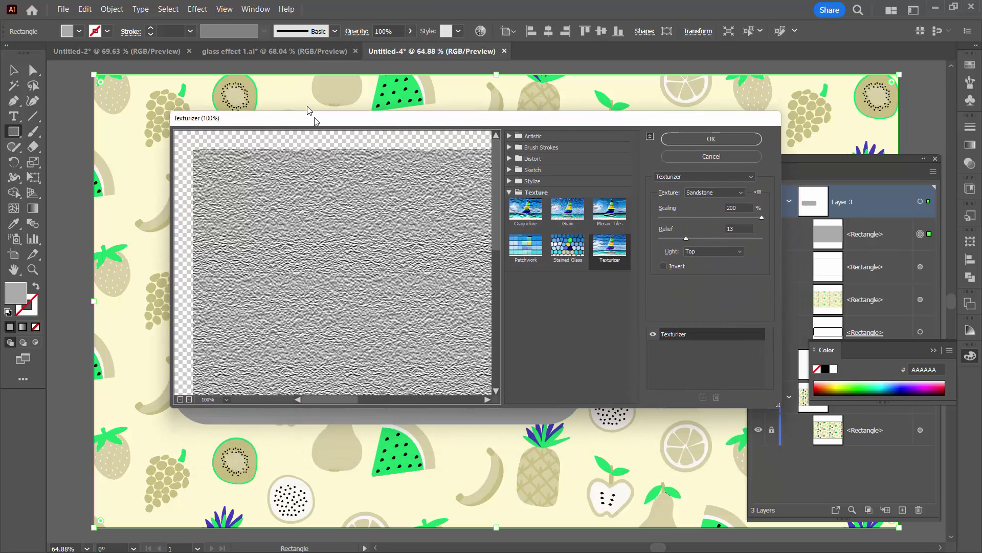
{"action": "left_click_drag", "start_coordinate": [770, 395], "coordinate": [741, 474]}
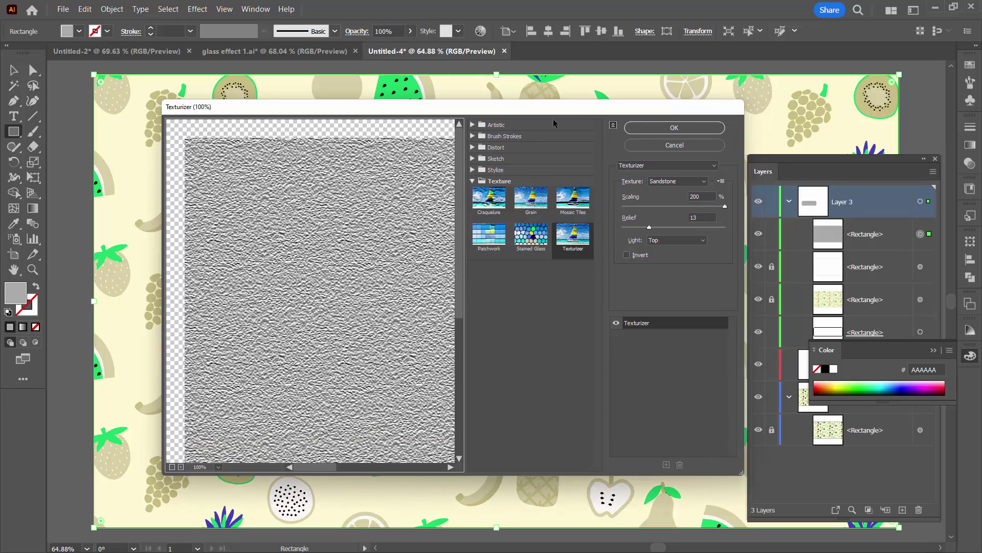
{"action": "left_click", "coordinate": [538, 154]}
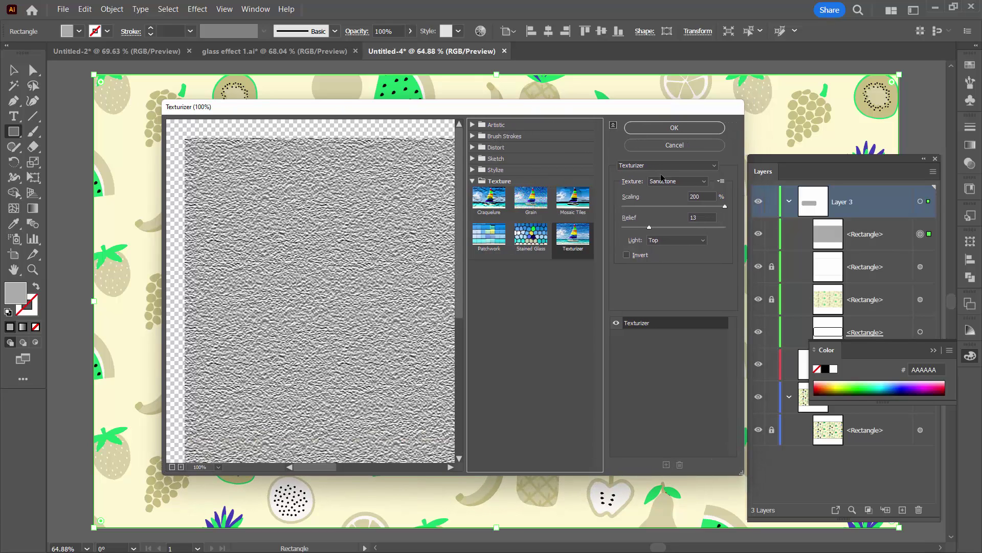
{"action": "left_click", "coordinate": [662, 182]}
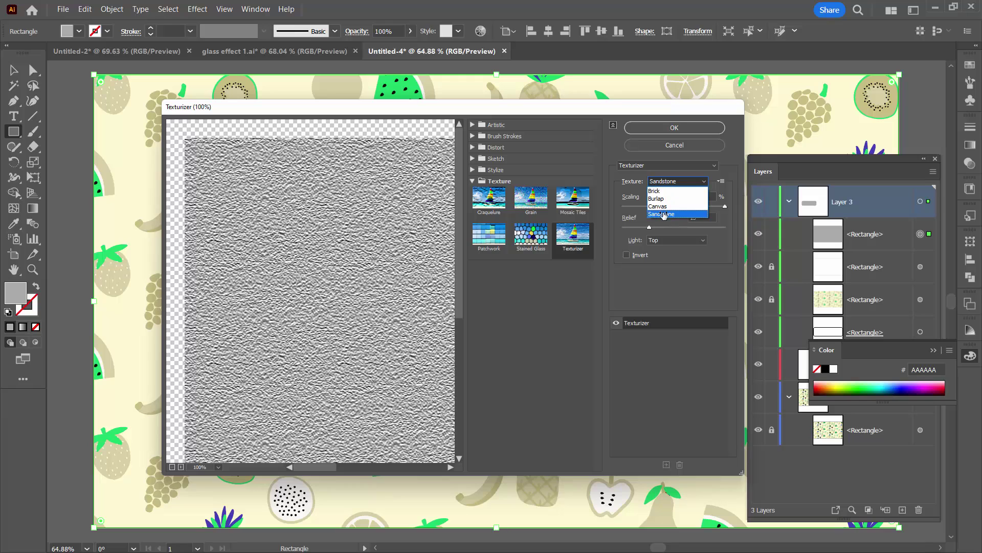
{"action": "left_click", "coordinate": [660, 192]}
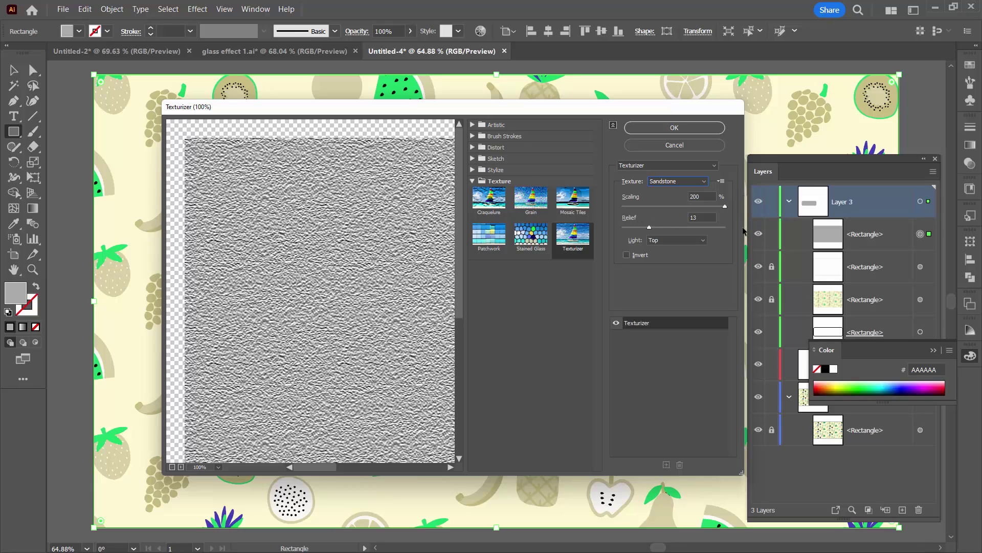
{"action": "left_click_drag", "start_coordinate": [721, 196], "coordinate": [646, 197]}
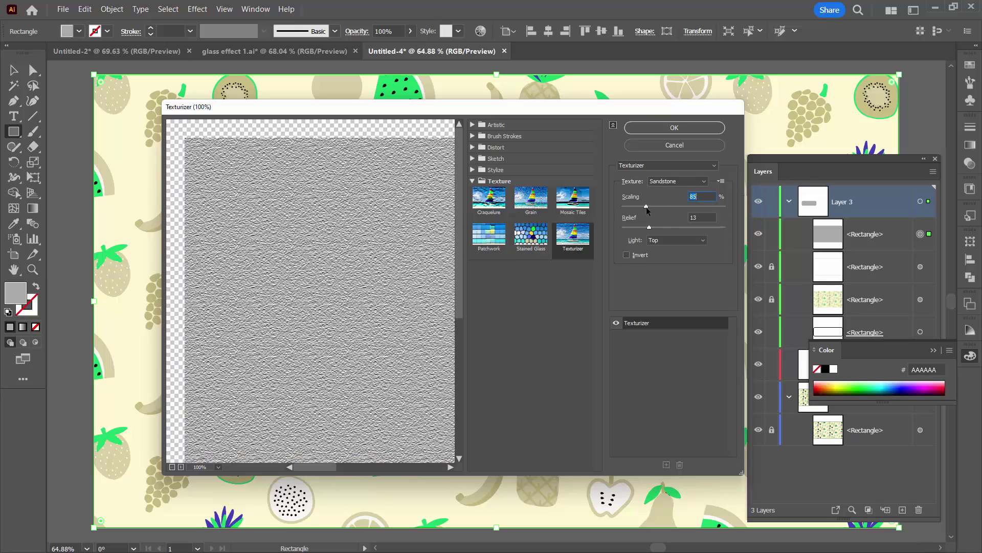
{"action": "left_click_drag", "start_coordinate": [647, 207], "coordinate": [725, 207]}
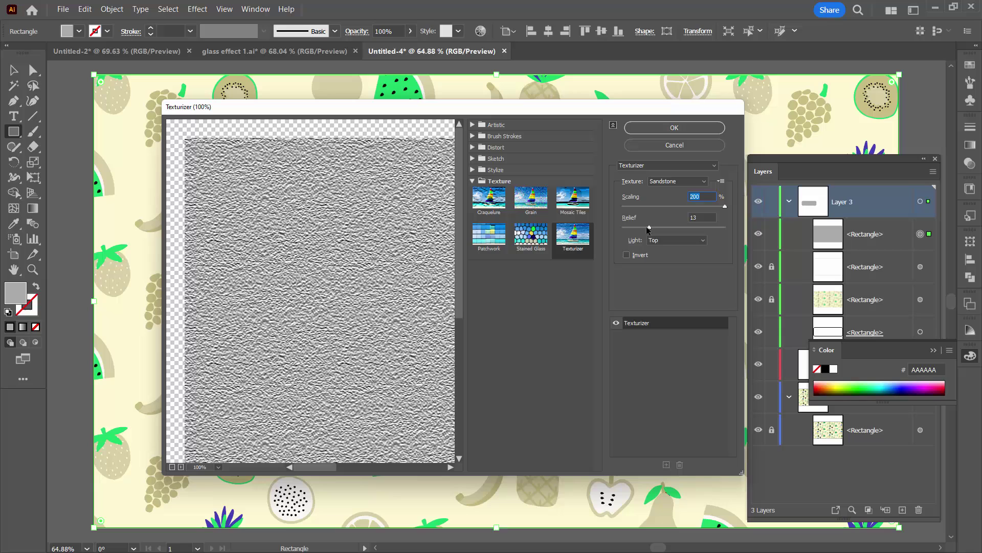
{"action": "left_click_drag", "start_coordinate": [647, 229], "coordinate": [652, 229]}
{"action": "left_click", "coordinate": [656, 127]}
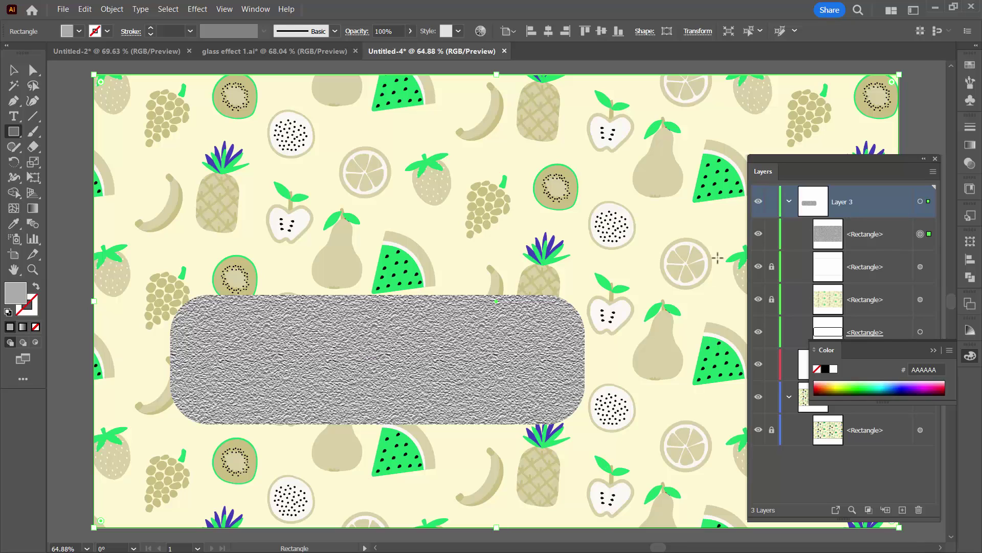
- Set the textured panel's blending mode to Soft Light in the Appearance panel
{"action": "left_click", "coordinate": [256, 9]}
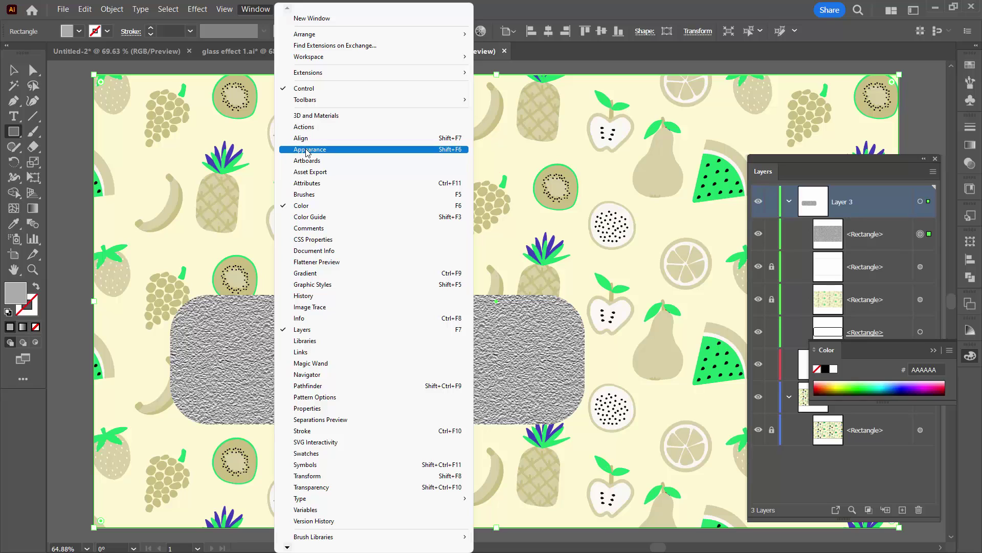
{"action": "left_click", "coordinate": [308, 150]}
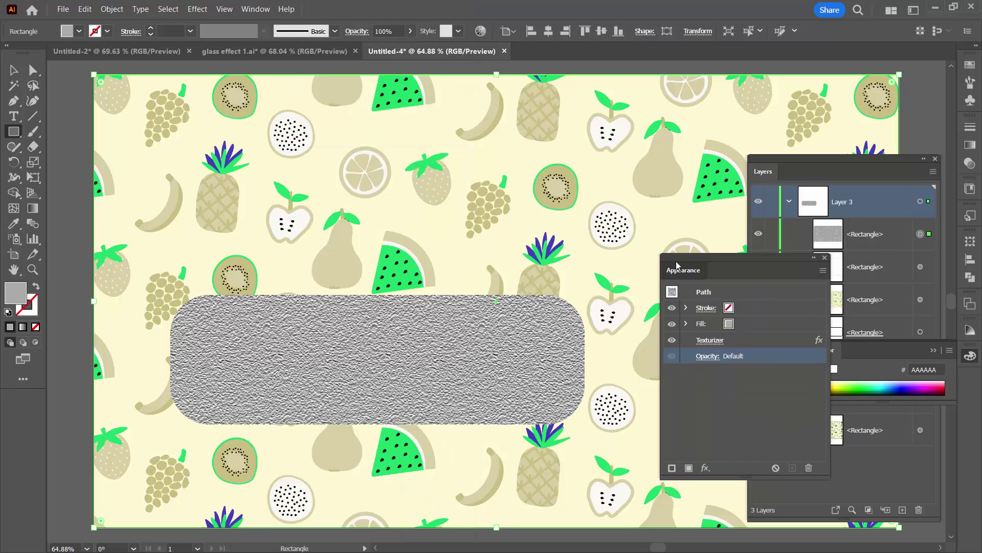
{"action": "left_click_drag", "start_coordinate": [677, 265], "coordinate": [629, 190]}
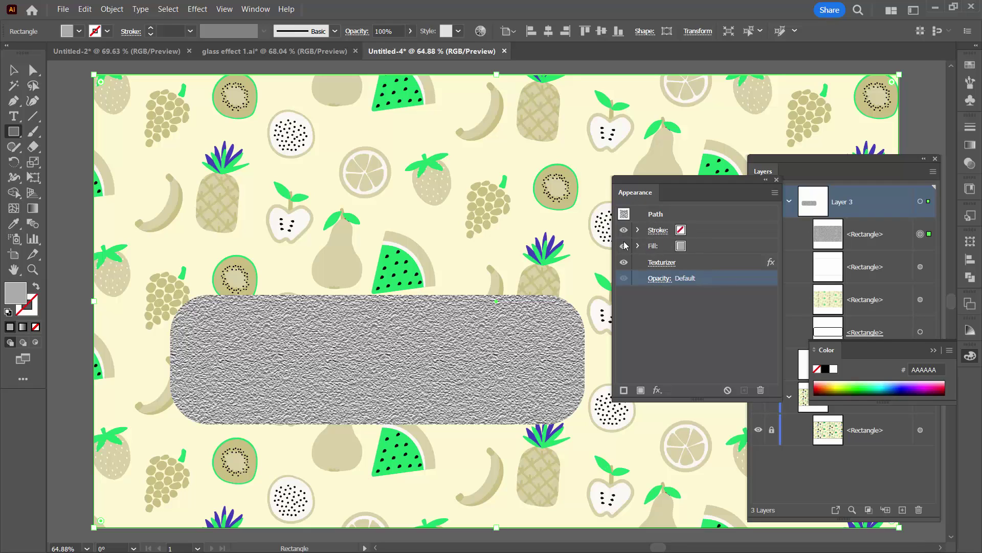
{"action": "left_click", "coordinate": [660, 278]}
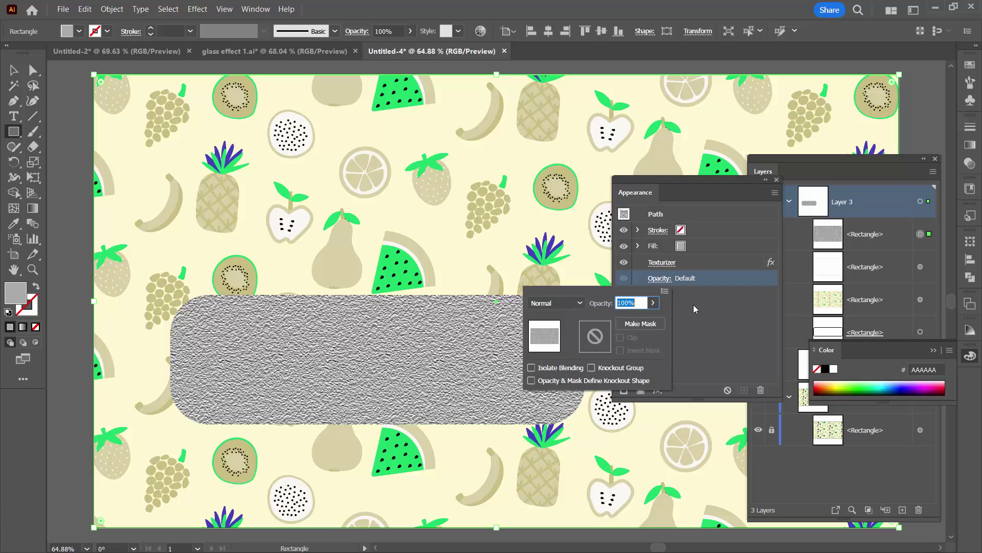
{"action": "left_click", "coordinate": [579, 303]}
{"action": "left_click", "coordinate": [568, 440]}
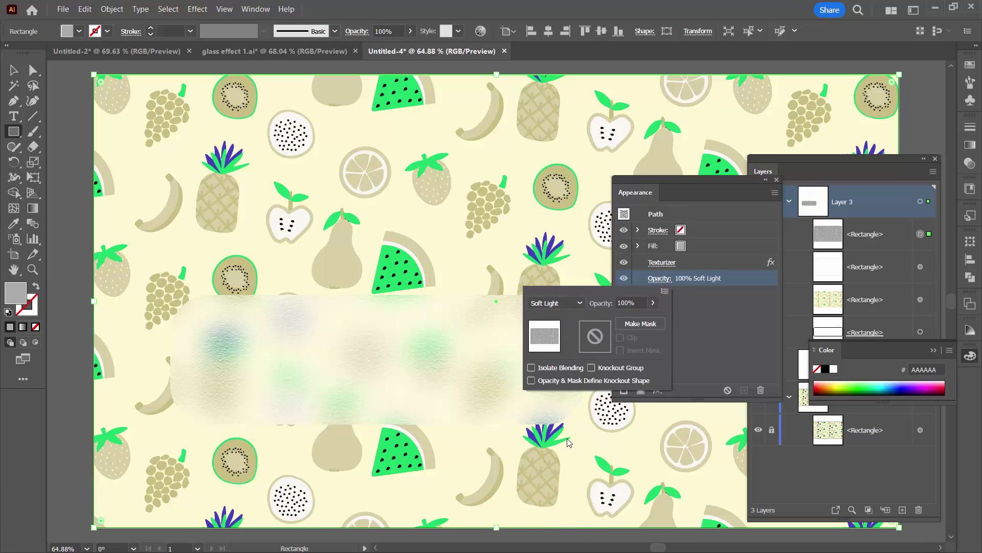
- Set the textured panel's opacity to 98% and close the transparency options
{"action": "left_click", "coordinate": [652, 303]}
{"action": "left_click_drag", "start_coordinate": [620, 319], "coordinate": [624, 319]}
{"action": "left_click", "coordinate": [655, 303]}
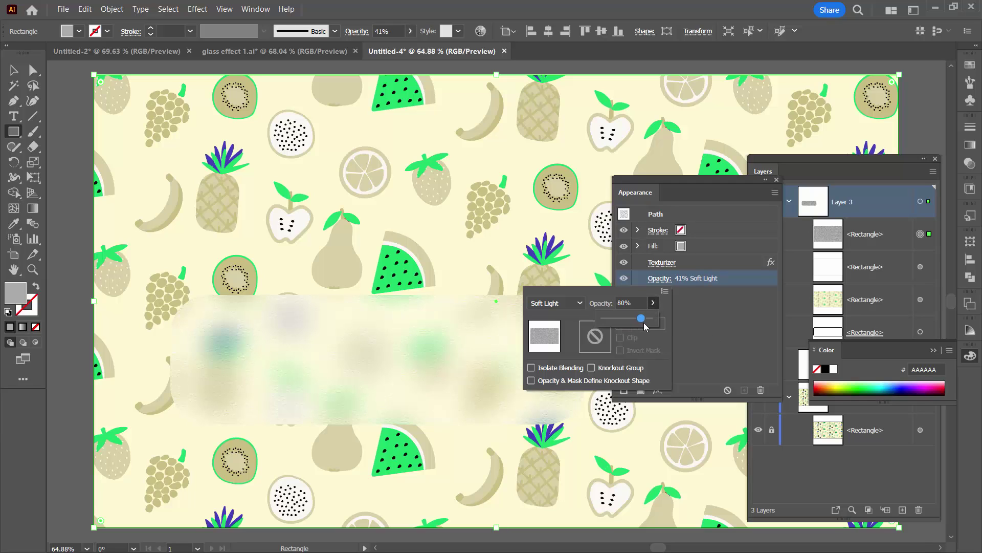
{"action": "left_click_drag", "start_coordinate": [642, 318], "coordinate": [656, 318]}
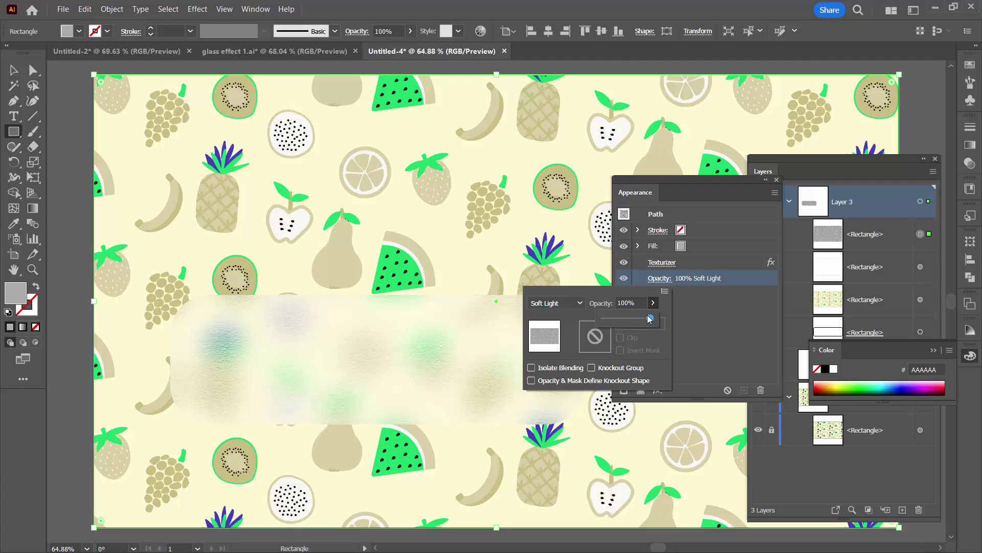
{"action": "left_click_drag", "start_coordinate": [649, 319], "coordinate": [649, 319]}
{"action": "left_click", "coordinate": [775, 178]}
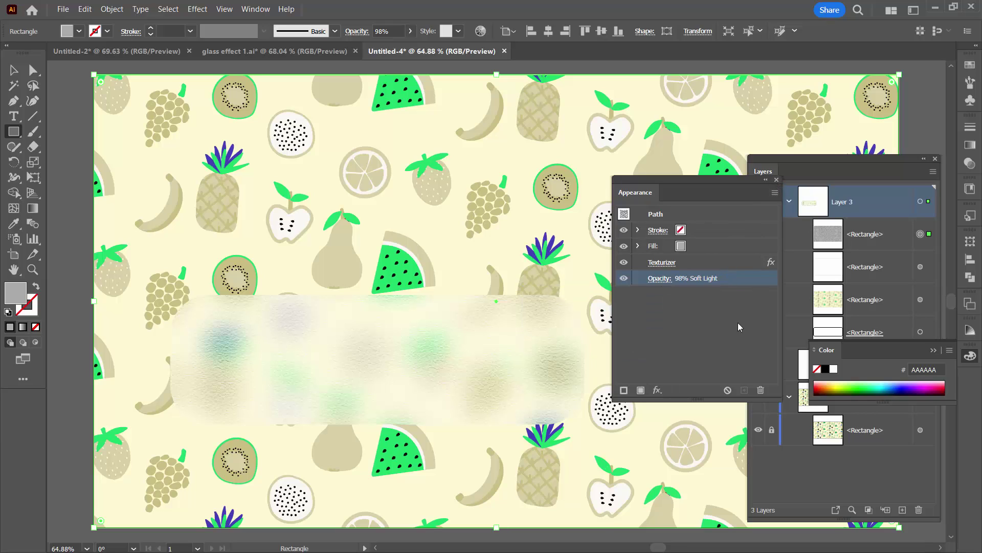
- Select the rounded panel rectangle below the texture and give it a white stroke
{"action": "left_click", "coordinate": [777, 179]}
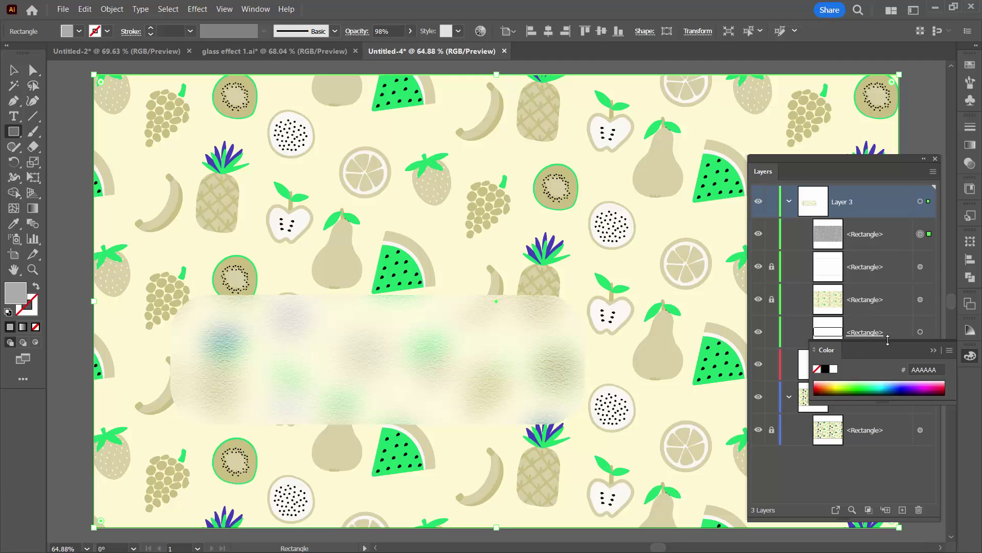
{"action": "left_click", "coordinate": [934, 351]}
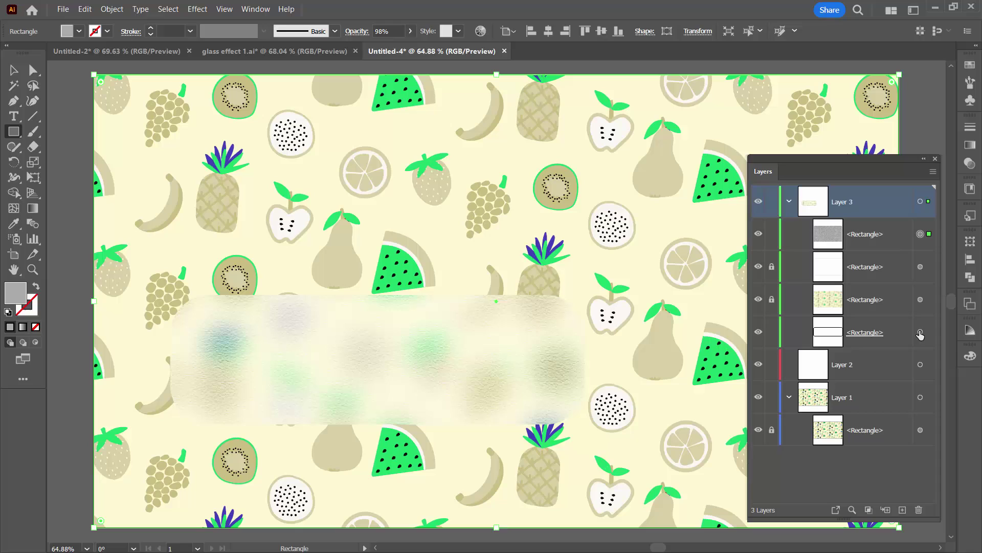
{"action": "left_click", "coordinate": [920, 333]}
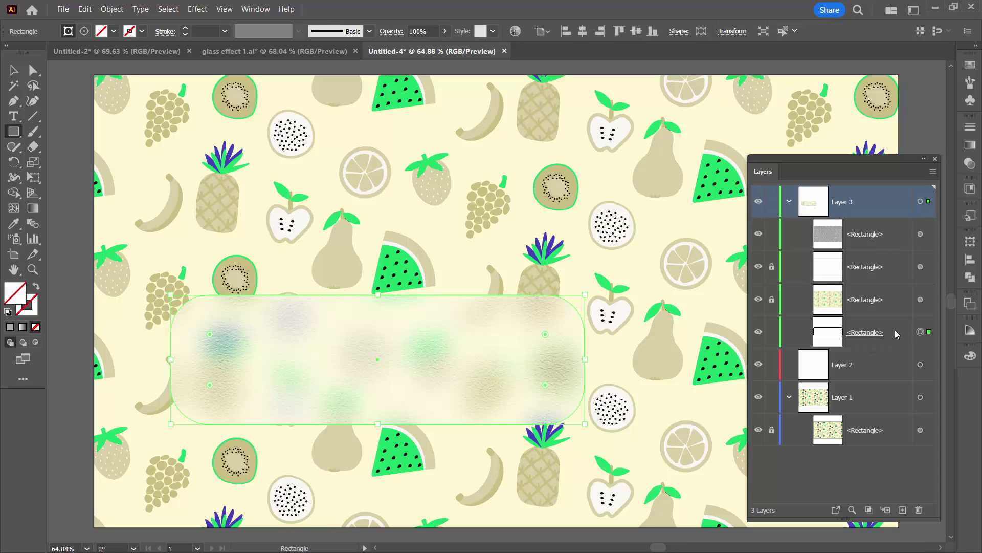
{"action": "double_click", "coordinate": [30, 301]}
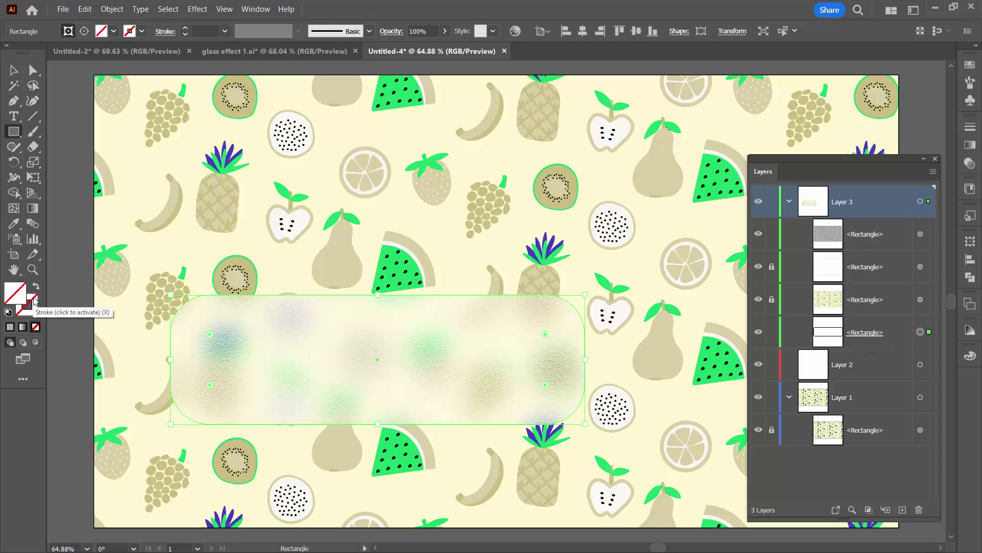
{"action": "left_click", "coordinate": [834, 369]}
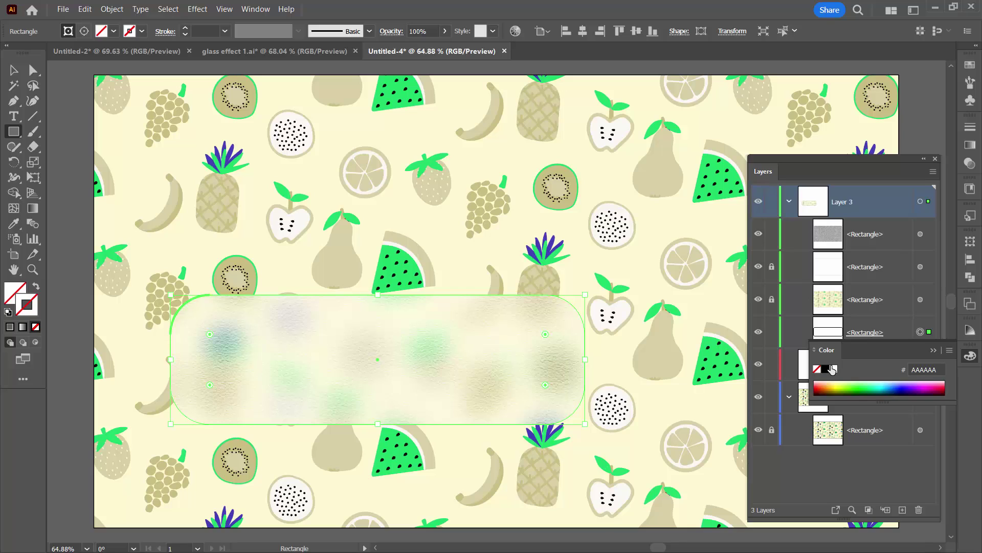
- Set the panel's outline weight to 0.75 pt and deselect it
{"action": "left_click", "coordinate": [186, 34]}
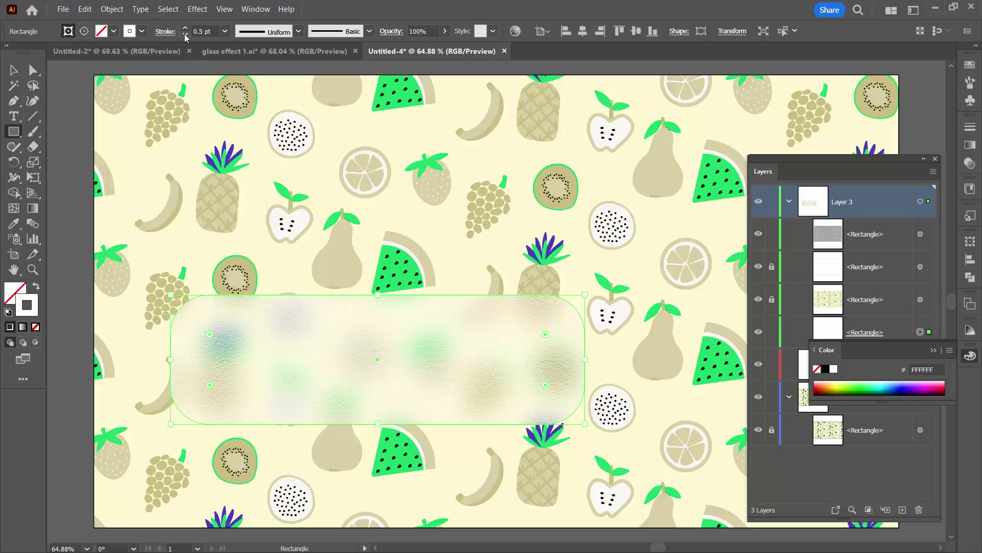
{"action": "left_click", "coordinate": [15, 71]}
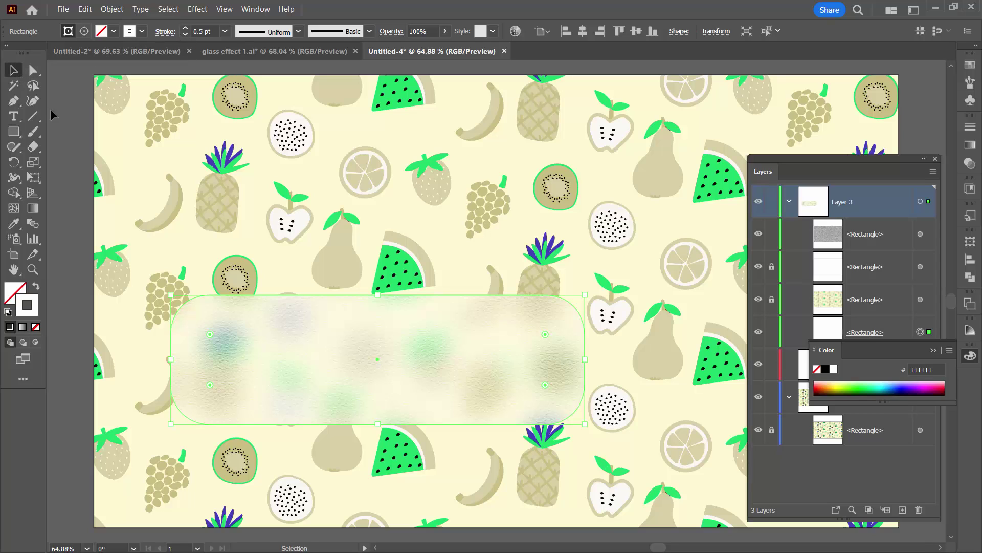
{"action": "left_click", "coordinate": [146, 361]}
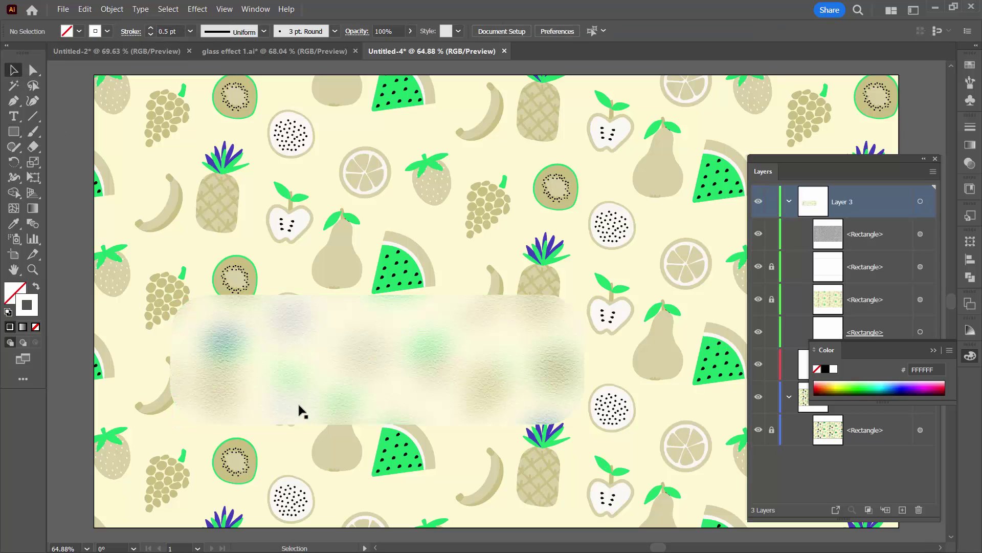
{"action": "left_click", "coordinate": [920, 332]}
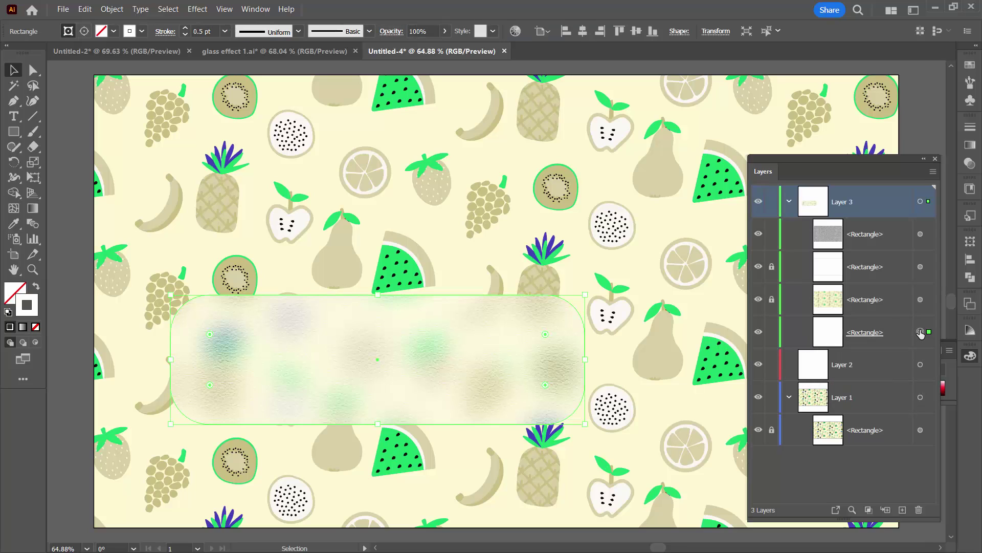
{"action": "left_click", "coordinate": [185, 28]}
{"action": "left_click", "coordinate": [69, 188]}
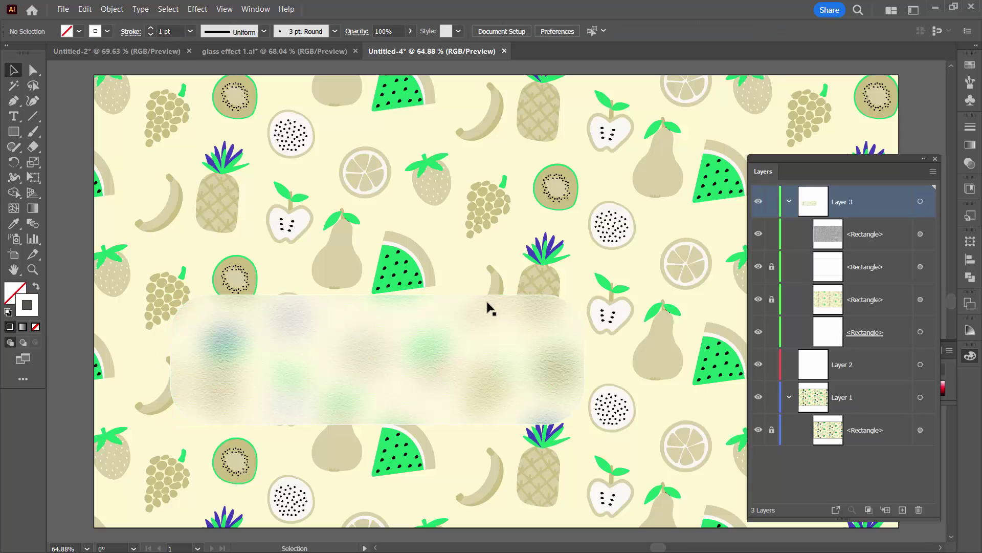
- Lock the textured rectangle in Layer 3 and drag the frosted panel slightly left and down
{"action": "left_click", "coordinate": [772, 234]}
{"action": "left_click", "coordinate": [920, 332]}
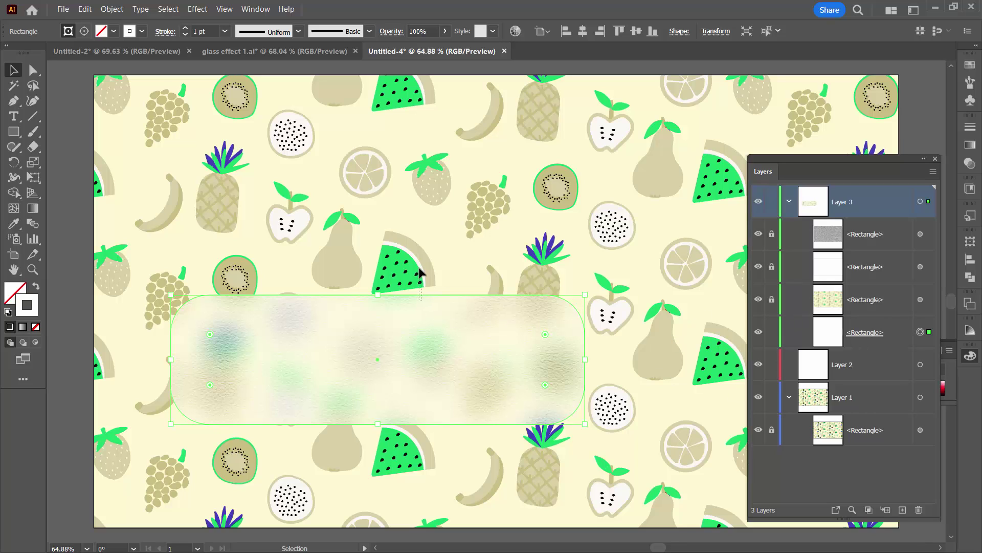
{"action": "mouse_move", "coordinate": [414, 293]}
{"action": "left_mouse_down"}
{"action": "mouse_move", "coordinate": [378, 154]}
{"action": "mouse_move", "coordinate": [498, 307]}
{"action": "mouse_move", "coordinate": [399, 375]}
{"action": "mouse_move", "coordinate": [568, 310]}
{"action": "mouse_move", "coordinate": [458, 324]}
{"action": "mouse_move", "coordinate": [468, 325]}
{"action": "mouse_move", "coordinate": [460, 312]}
{"action": "left_mouse_up"}
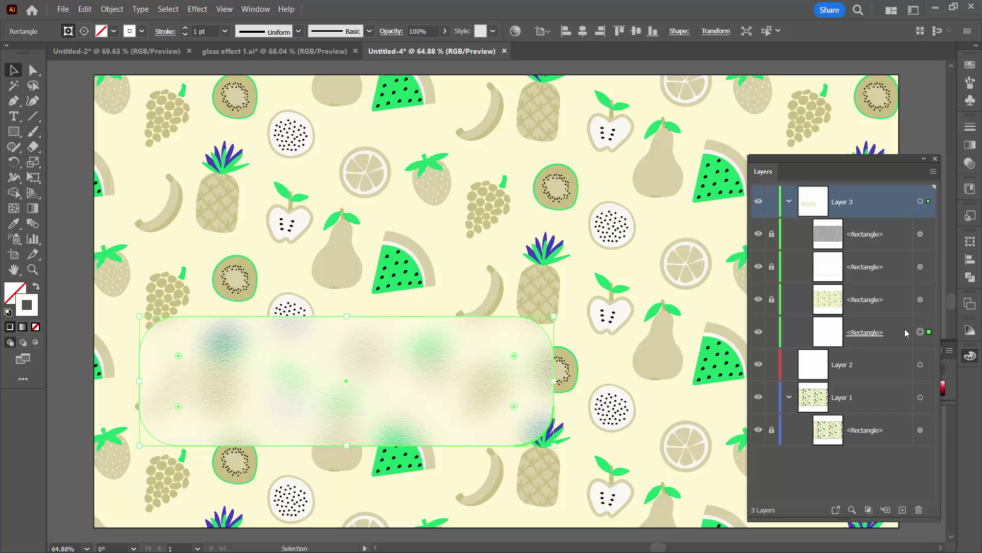
- Duplicate the frosted panel rectangle, move the copy into Layer 2, and target it
{"action": "left_click", "coordinate": [865, 332]}
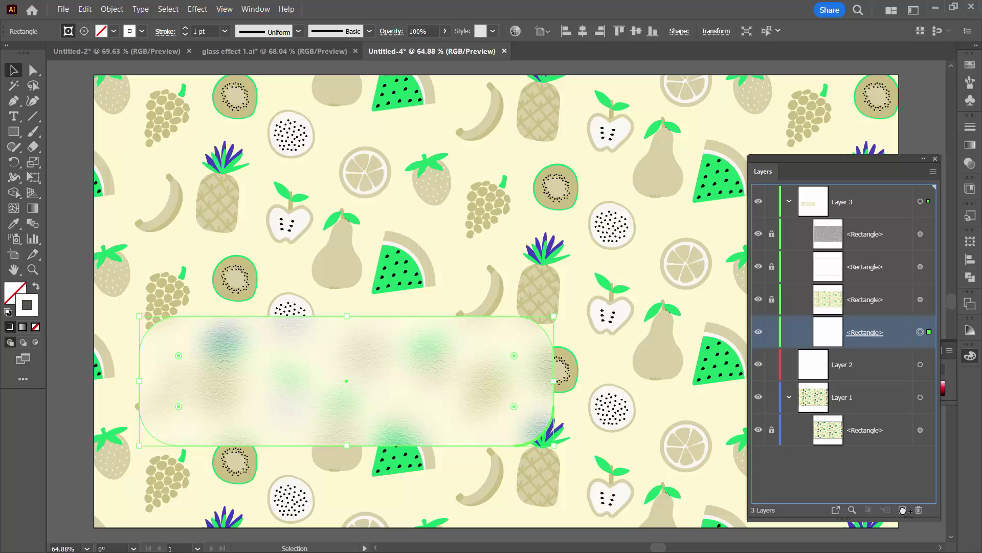
{"action": "left_click_drag", "start_coordinate": [860, 332], "coordinate": [904, 510]}
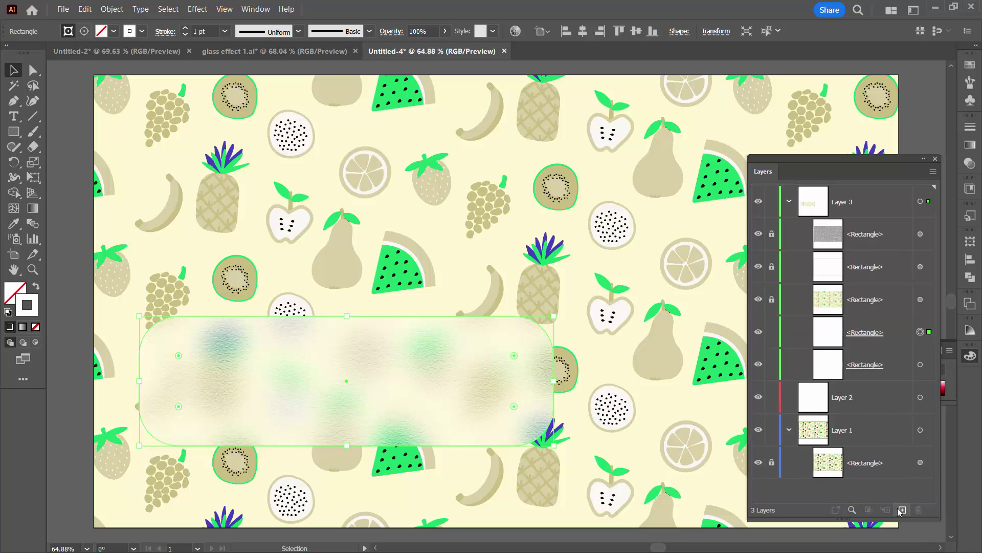
{"action": "left_click", "coordinate": [872, 335]}
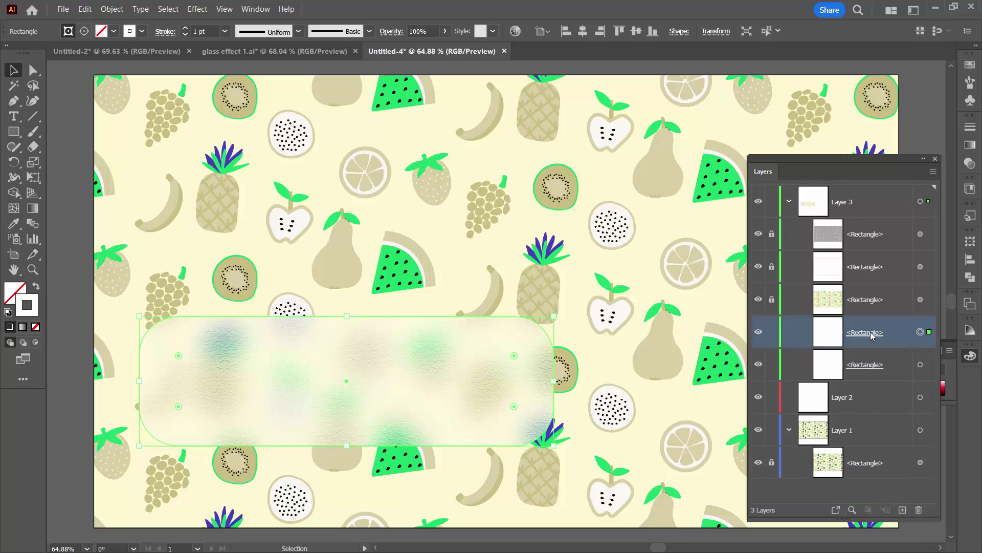
{"action": "left_click_drag", "start_coordinate": [871, 334], "coordinate": [856, 394]}
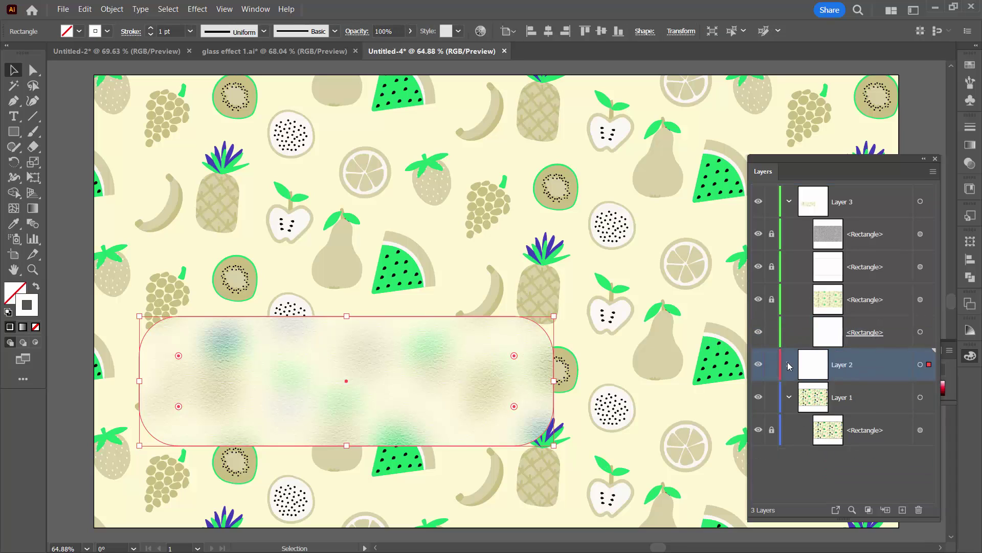
{"action": "left_click", "coordinate": [789, 366]}
{"action": "left_click", "coordinate": [846, 398]}
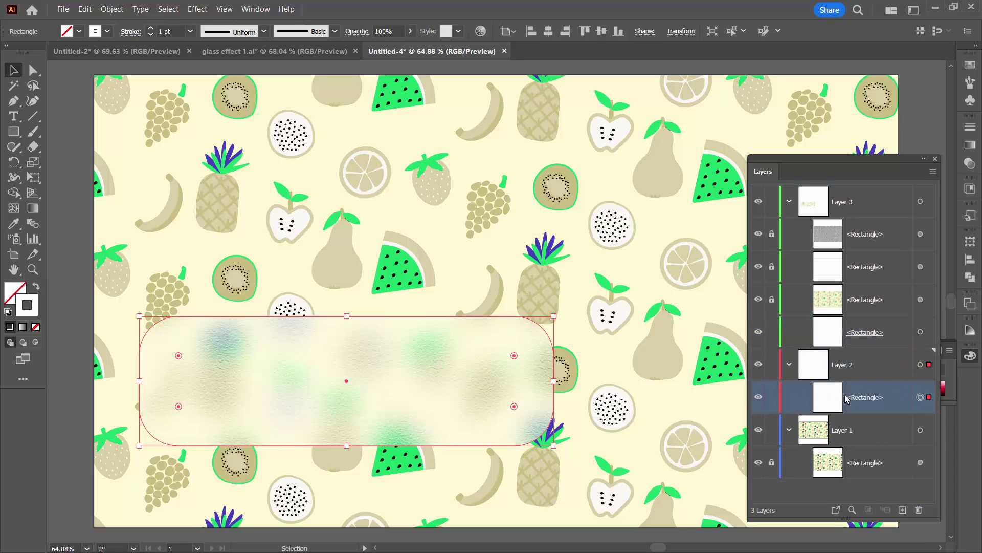
{"action": "left_click", "coordinate": [920, 398]}
- Swap fill and stroke and fill the Layer 2 rectangle with grey #AAAAAA
{"action": "left_click", "coordinate": [35, 287]}
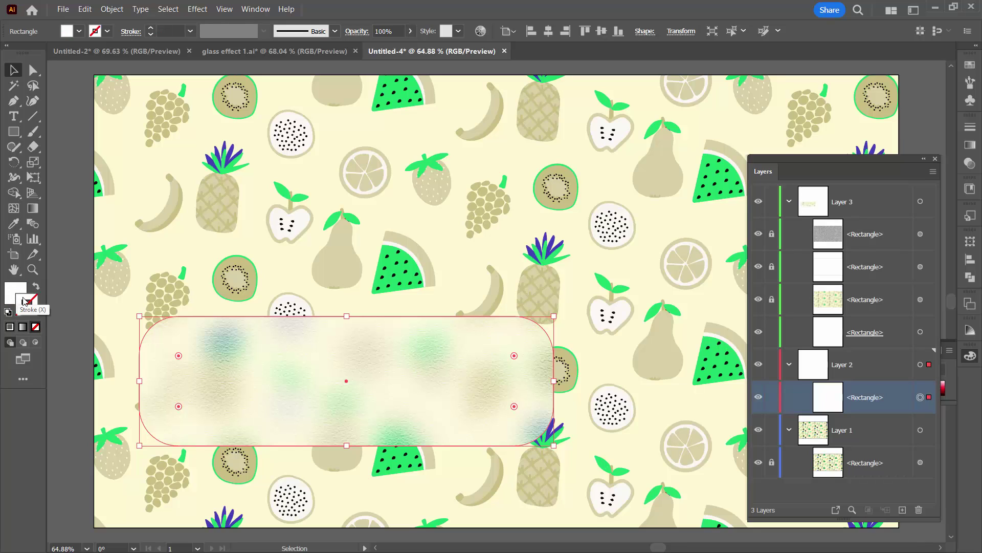
{"action": "double_click", "coordinate": [11, 290]}
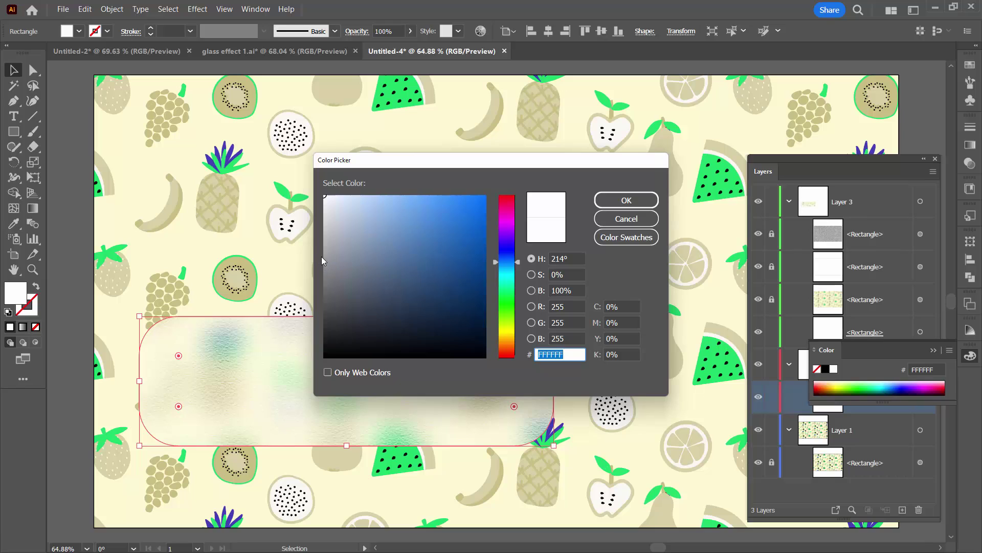
{"action": "left_click", "coordinate": [326, 252]}
{"action": "left_click_drag", "start_coordinate": [326, 252], "coordinate": [324, 248]}
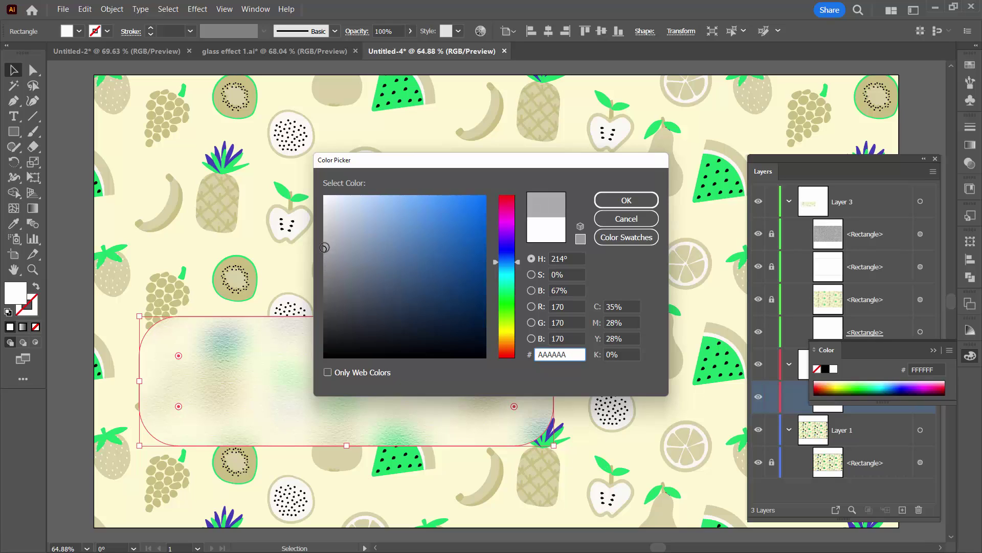
{"action": "left_click", "coordinate": [626, 200]}
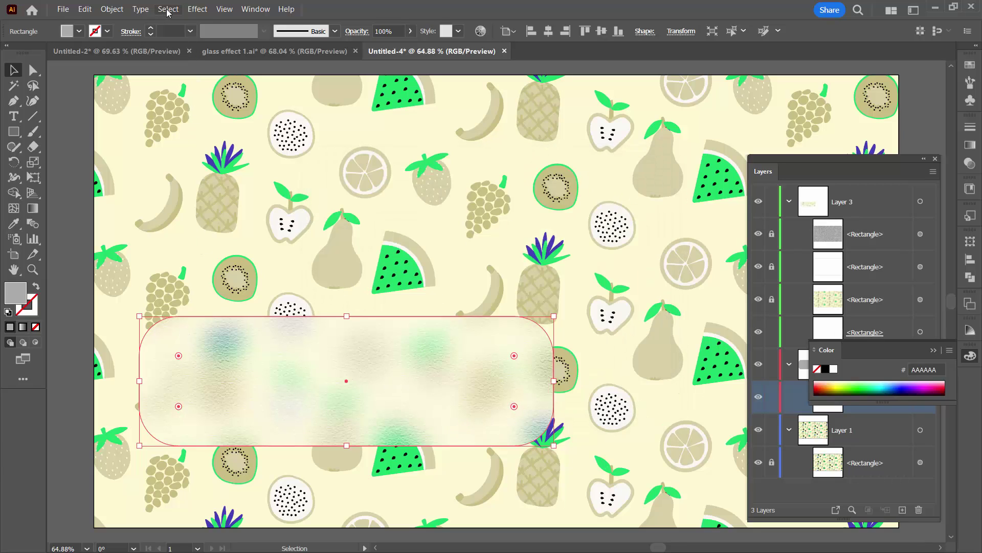
- Apply a Gaussian Blur of about 5 px to the grey rectangle
{"action": "left_click", "coordinate": [198, 10]}
{"action": "mouse_move", "coordinate": [206, 182]}
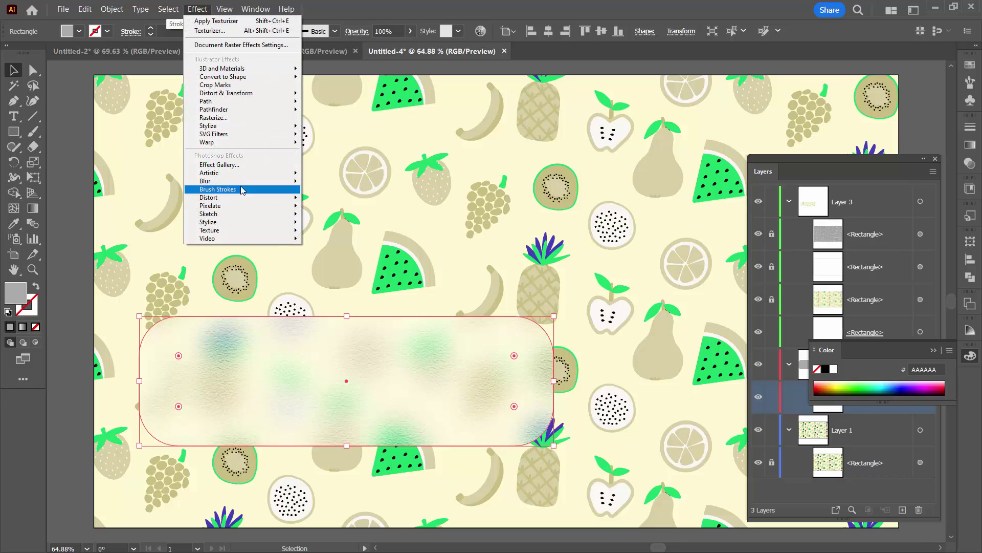
{"action": "left_click", "coordinate": [338, 182]}
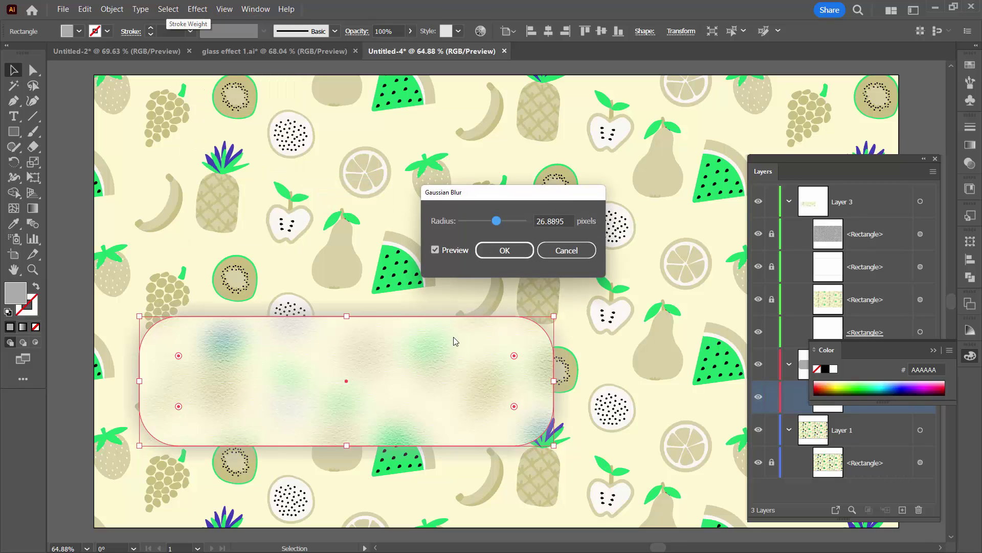
{"action": "left_click_drag", "start_coordinate": [498, 221], "coordinate": [477, 222]}
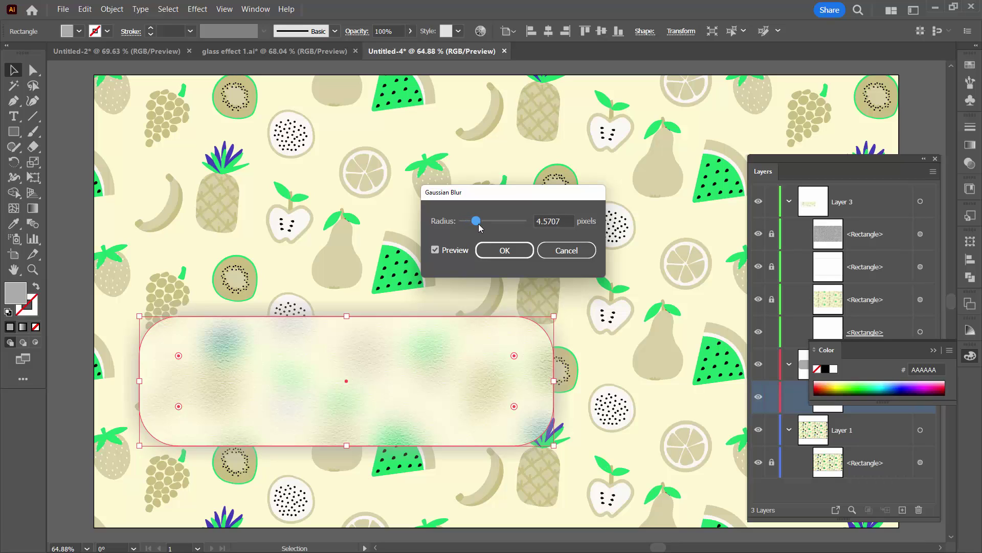
{"action": "left_click_drag", "start_coordinate": [478, 225], "coordinate": [480, 228]}
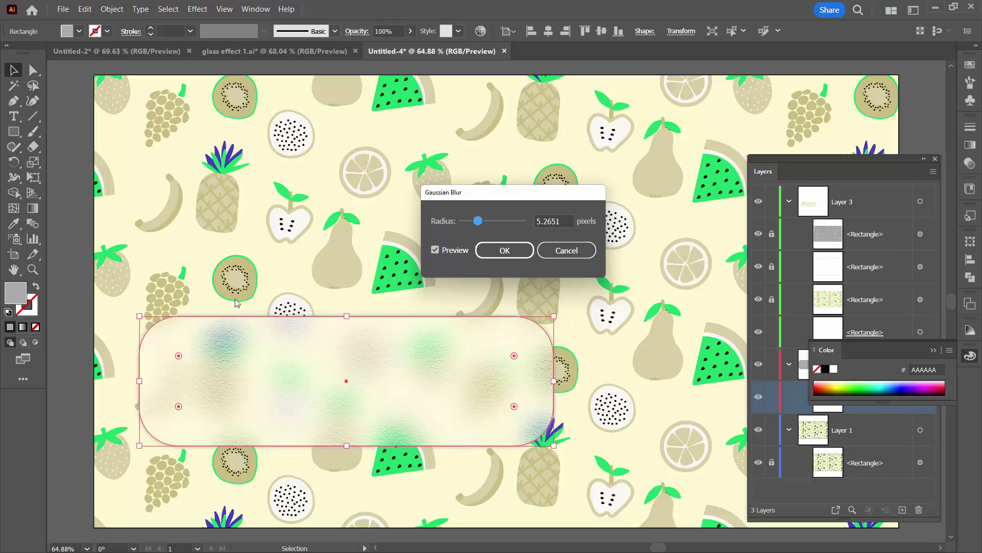
{"action": "left_click", "coordinate": [505, 250]}
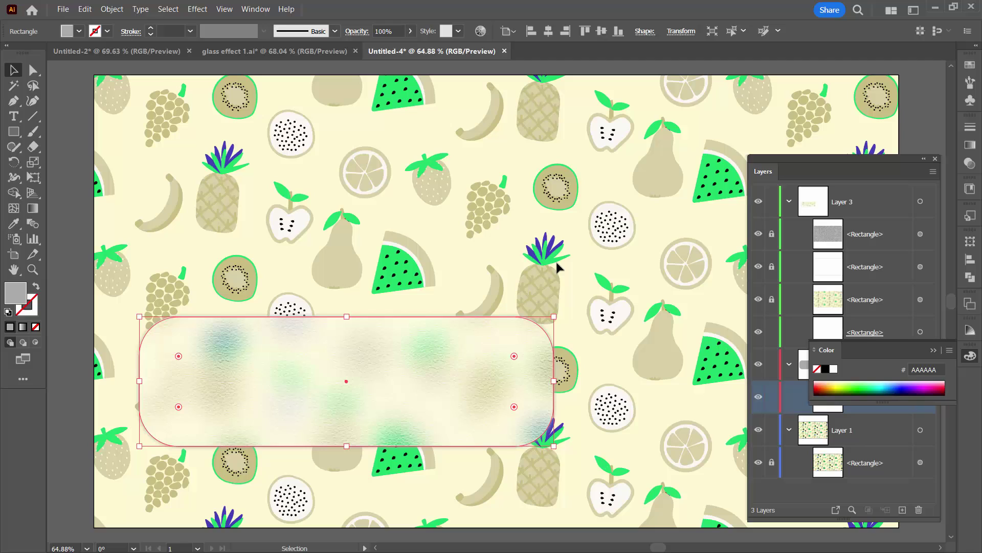
- Nudge the shadow rectangle two steps down and two right, then deselect to preview
{"action": "key", "text": "Down"}
{"action": "key", "text": "Down"}
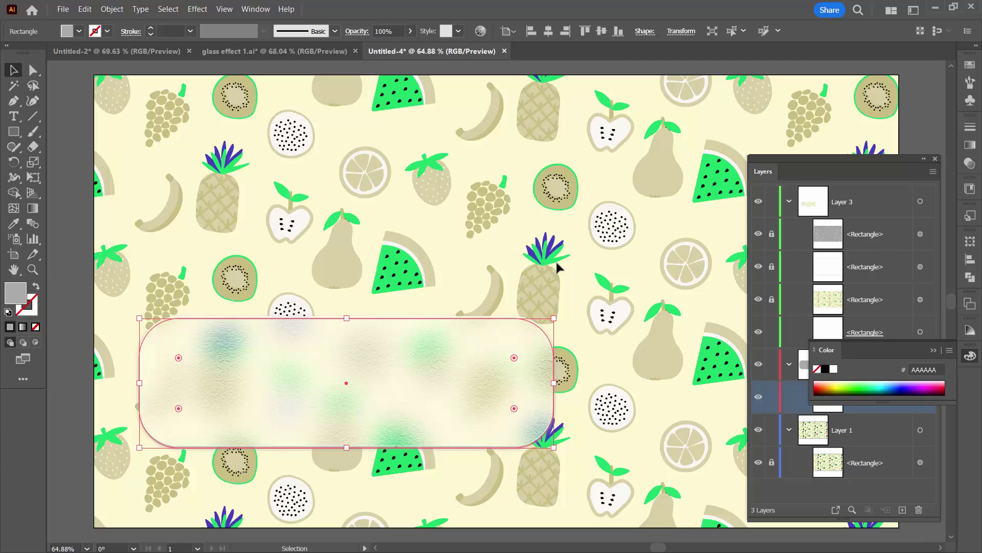
{"action": "key", "text": "Down"}
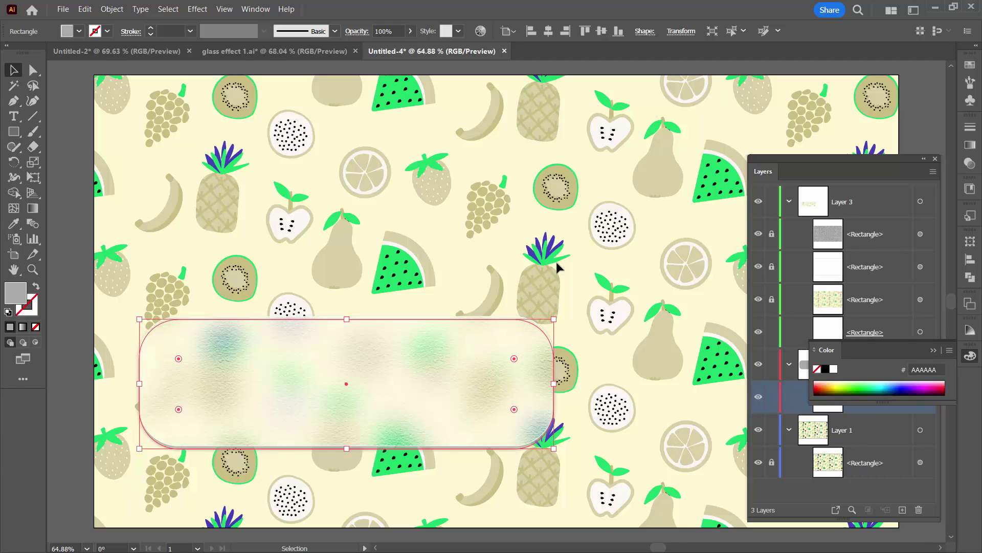
{"action": "key", "text": "Right"}
{"action": "key", "text": "Right"}
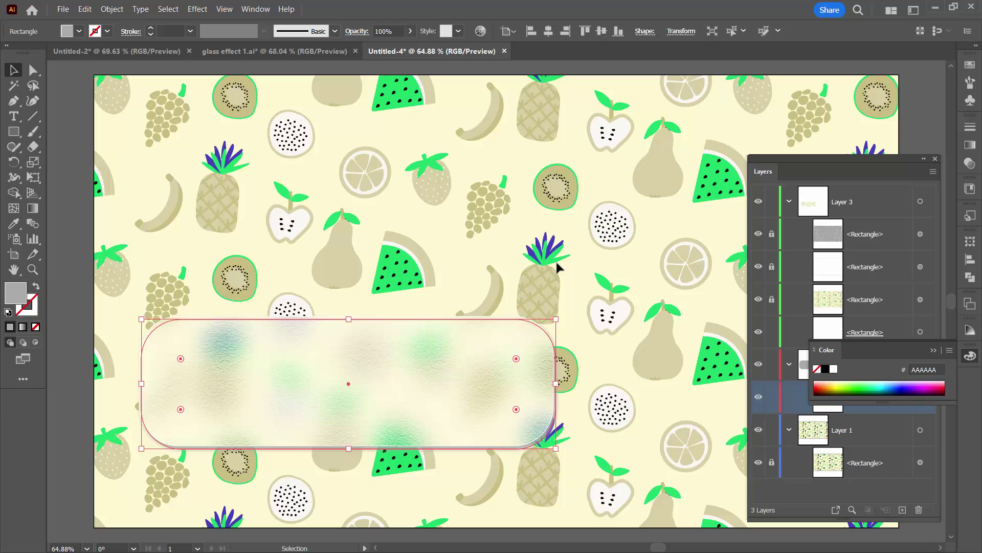
{"action": "key", "text": "Right"}
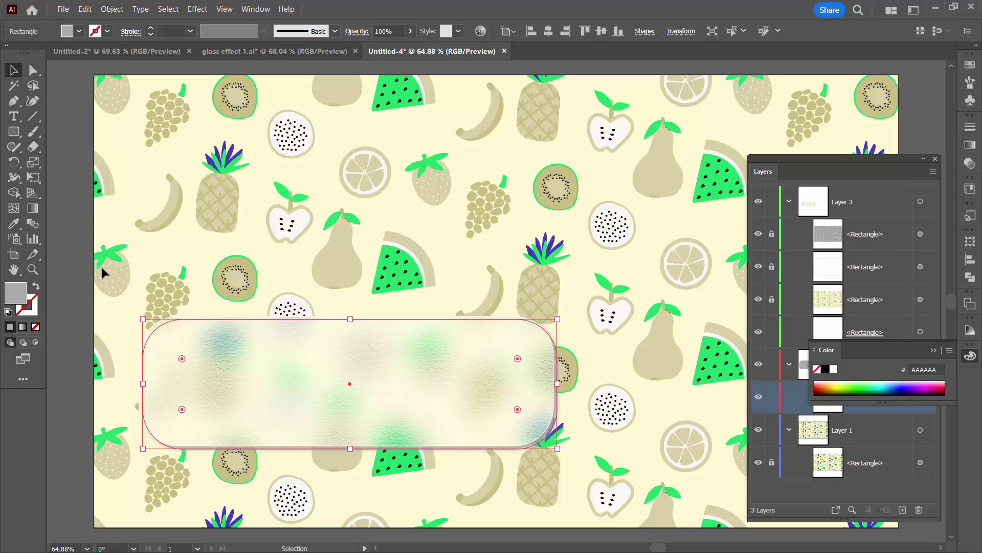
{"action": "left_click", "coordinate": [103, 283]}
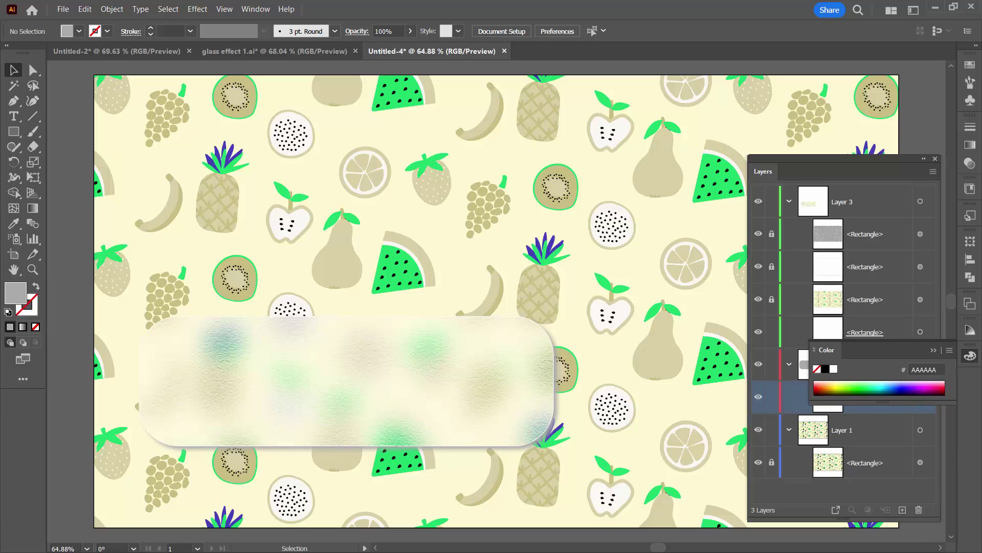
- Reselect the shadow in Layers, nudge it up one step, and target it
{"action": "left_click", "coordinate": [934, 350]}
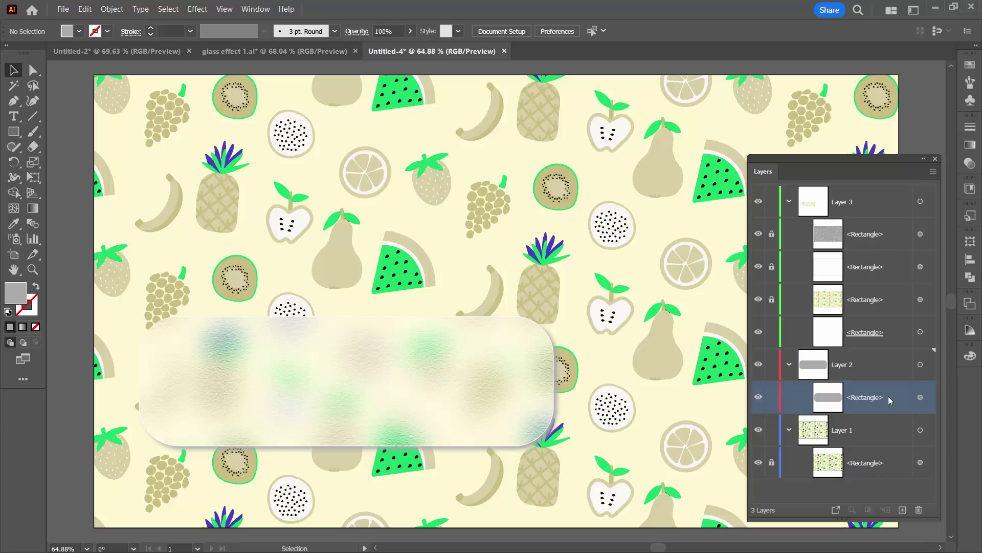
{"action": "left_click", "coordinate": [923, 400]}
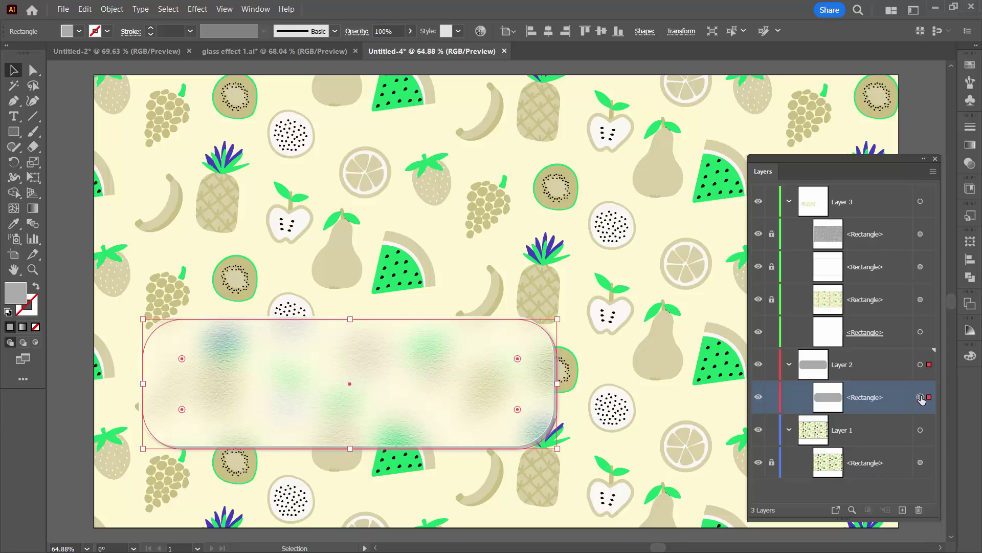
{"action": "key", "text": "Up"}
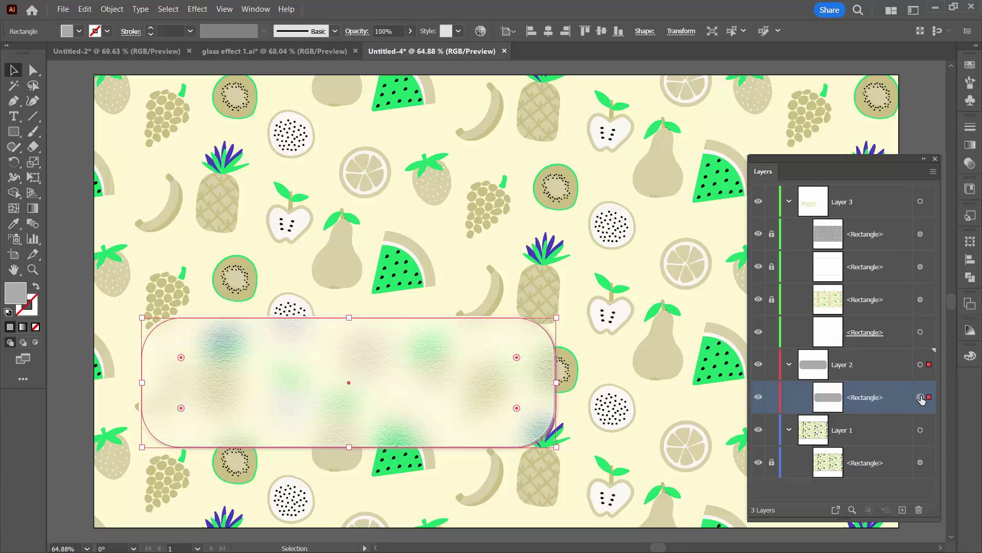
{"action": "left_click", "coordinate": [920, 397]}
- Set the blurred shadow rectangle's blending mode to Multiply and close the Appearance panel
{"action": "left_click", "coordinate": [256, 8]}
{"action": "left_click", "coordinate": [310, 150]}
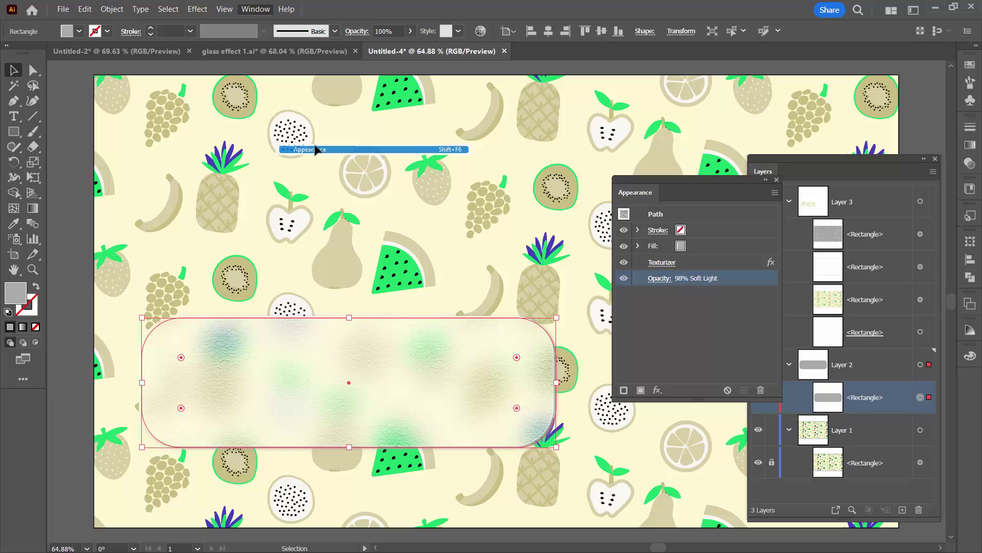
{"action": "left_click", "coordinate": [666, 278]}
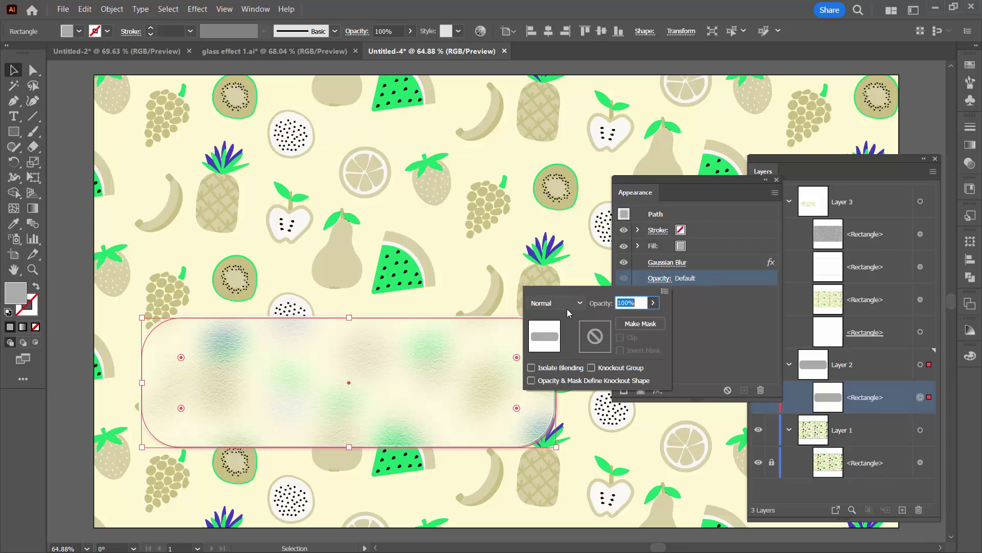
{"action": "left_click", "coordinate": [553, 303]}
{"action": "left_click", "coordinate": [554, 348]}
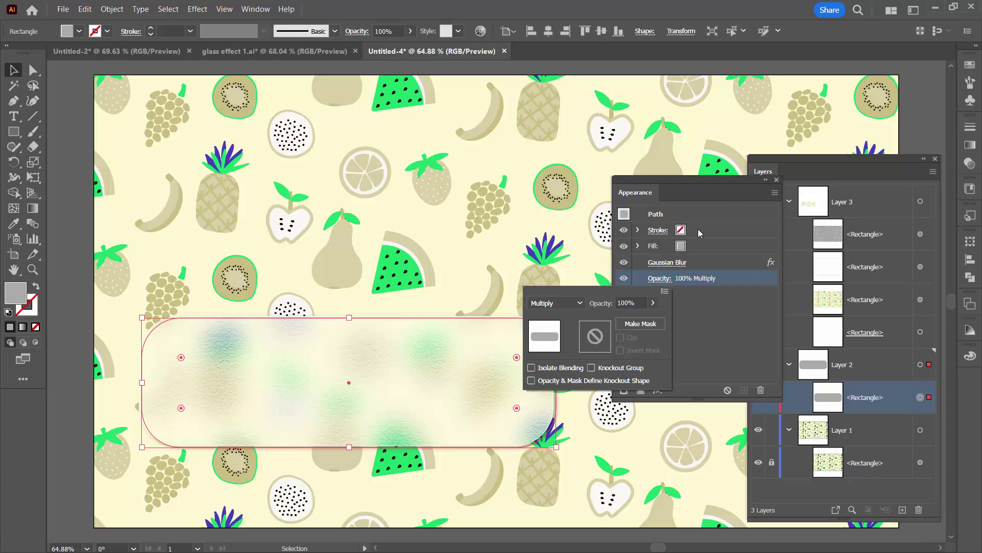
{"action": "left_click", "coordinate": [778, 183]}
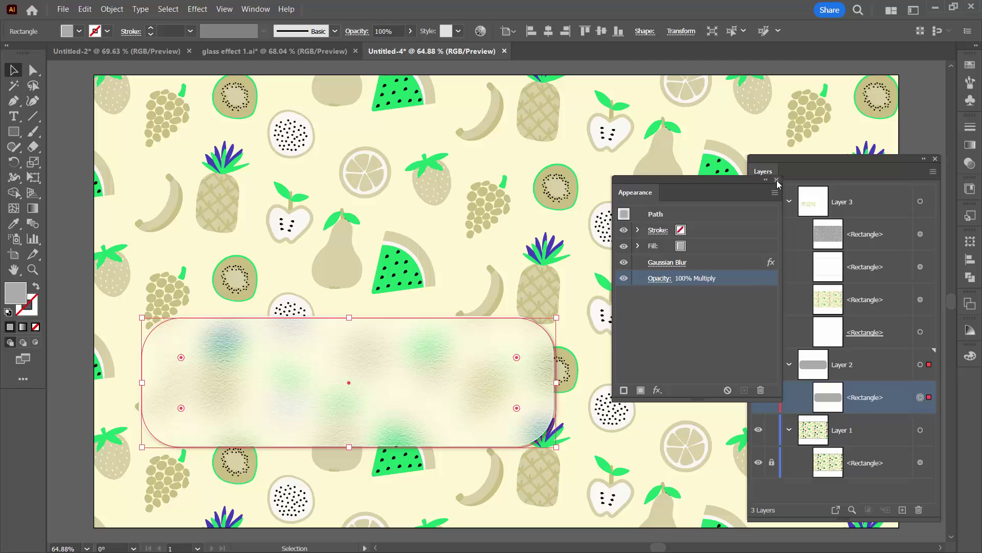
{"action": "left_click", "coordinate": [776, 185]}
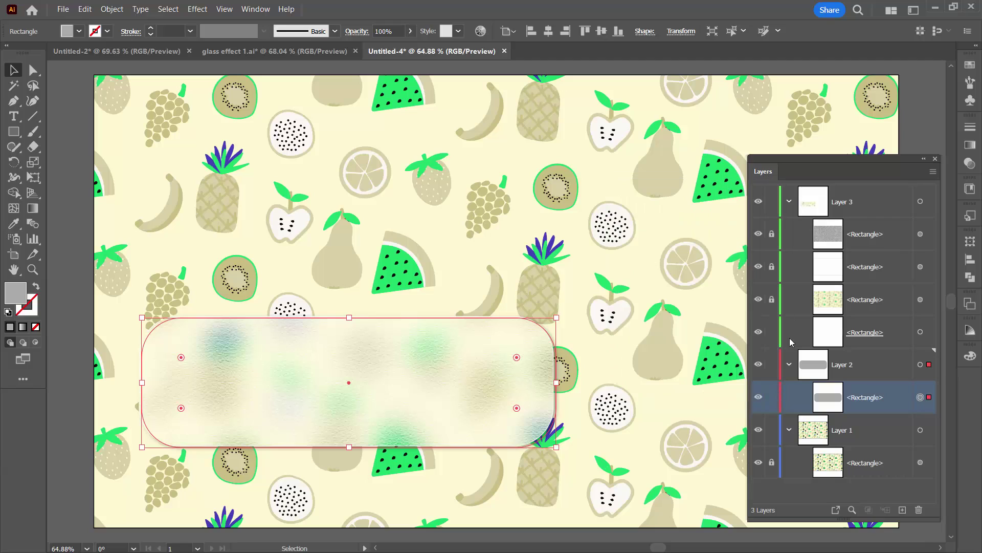
- Nest Layers 3 and 2 inside a new top-level Layer 4
{"action": "left_click", "coordinate": [790, 365]}
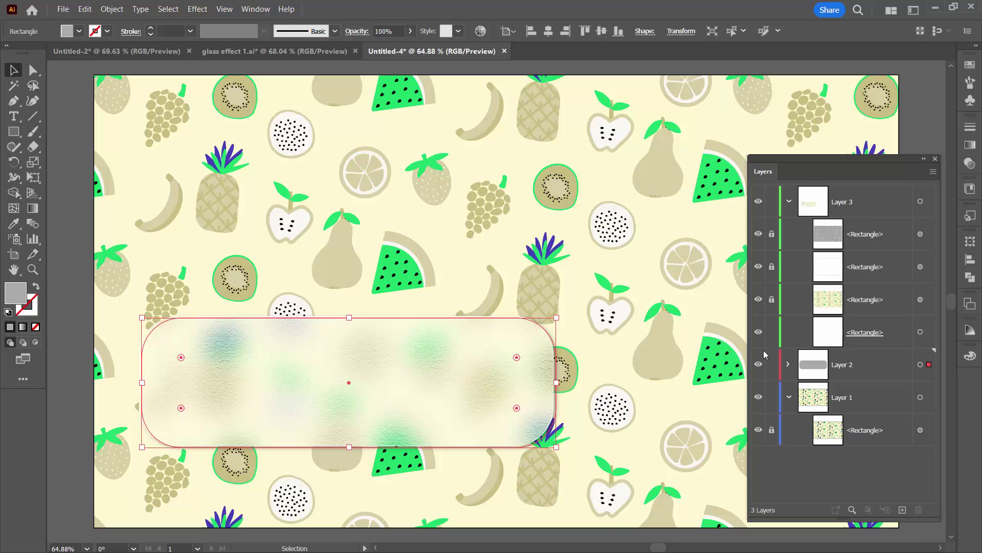
{"action": "left_click", "coordinate": [790, 203]}
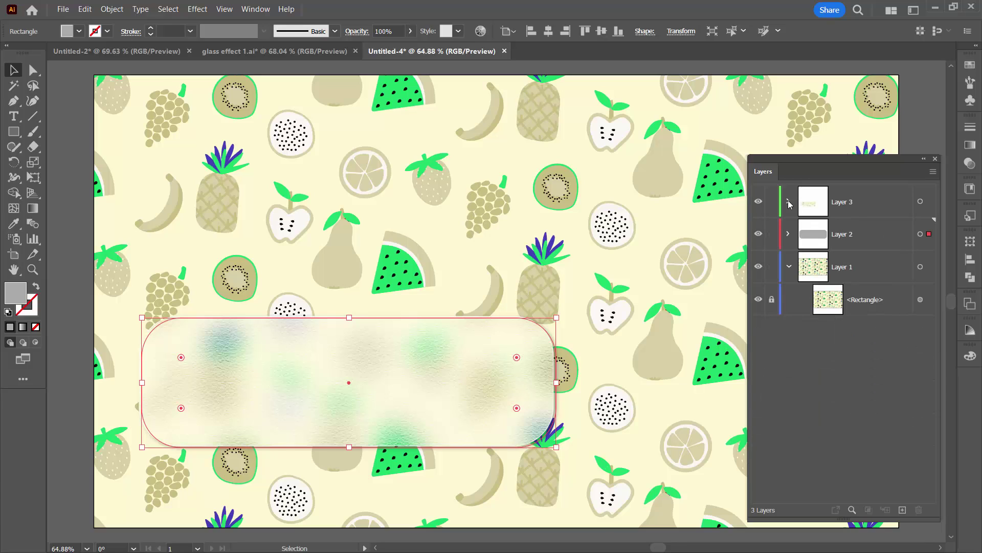
{"action": "left_click", "coordinate": [903, 511]}
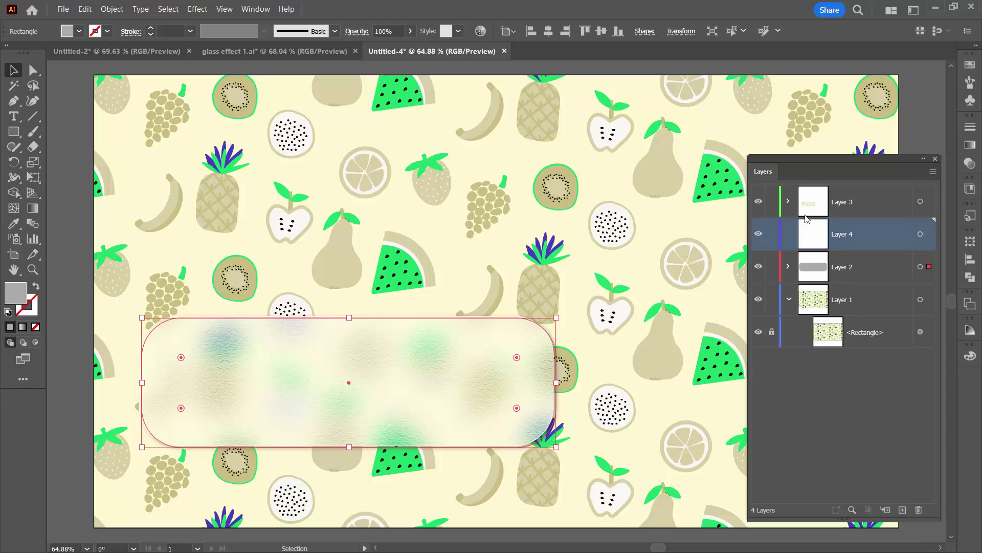
{"action": "left_click_drag", "start_coordinate": [842, 234], "coordinate": [842, 191]}
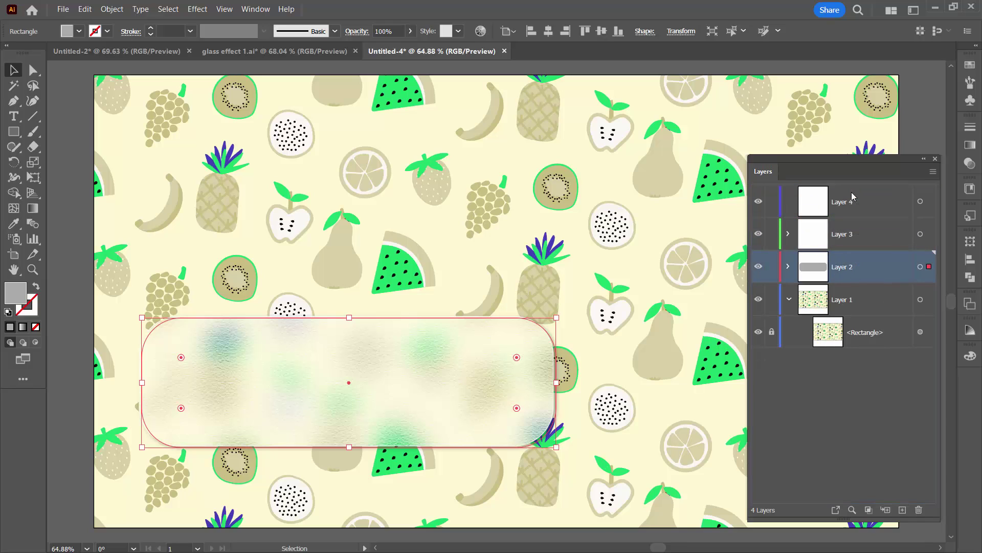
{"action": "left_click", "coordinate": [840, 233]}
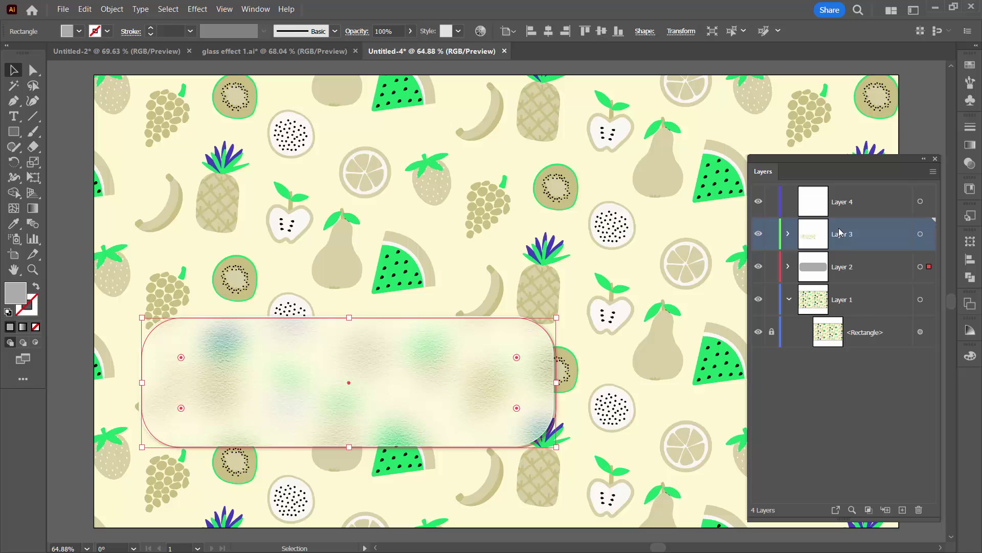
{"action": "left_click", "coordinate": [849, 268], "text": "shift"}
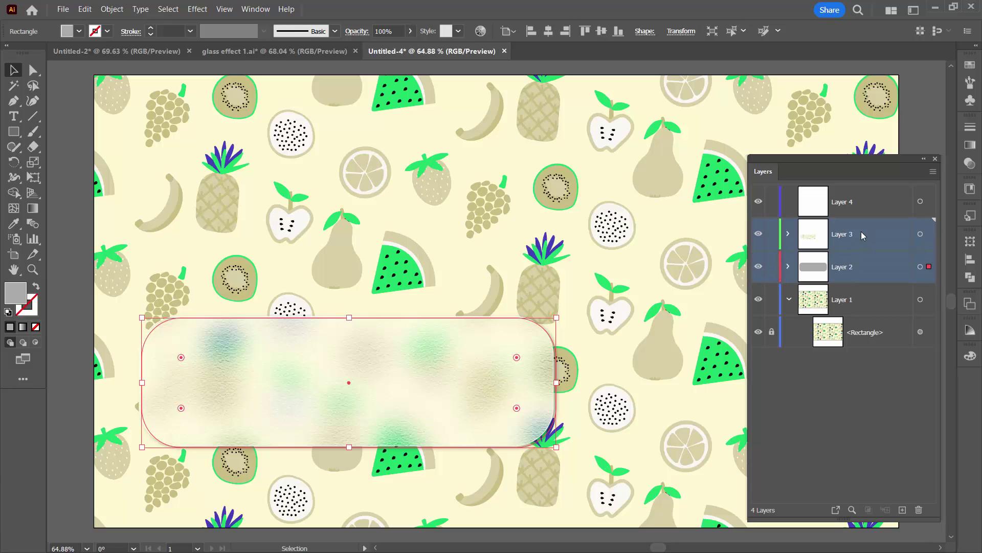
{"action": "left_click_drag", "start_coordinate": [868, 235], "coordinate": [873, 204]}
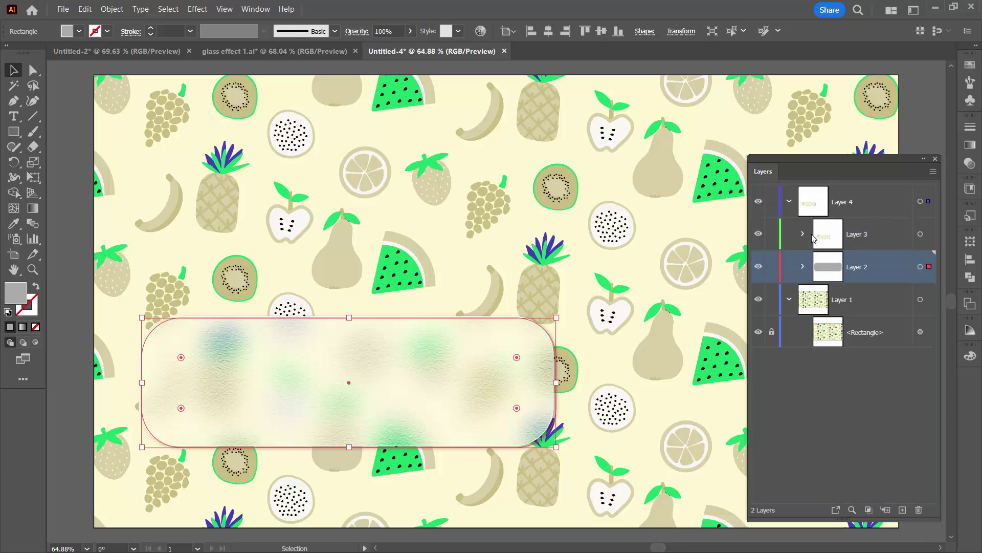
{"action": "left_click", "coordinate": [920, 203], "text": "shift"}
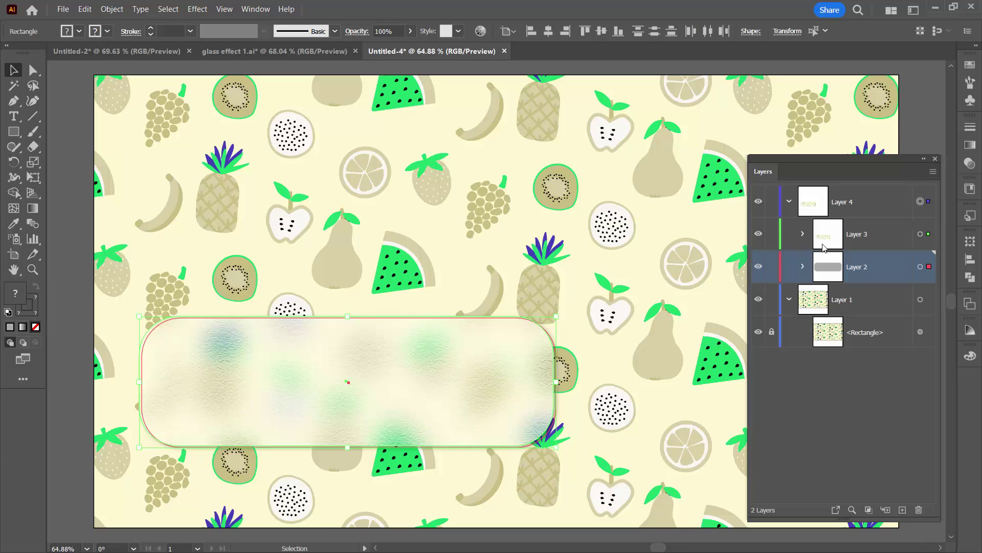
- Select the whole Layer 4 group and drag the glass panel and shadow upward
{"action": "mouse_move", "coordinate": [497, 321]}
{"action": "left_mouse_down"}
{"action": "mouse_move", "coordinate": [517, 191]}
{"action": "mouse_move", "coordinate": [508, 293]}
{"action": "mouse_move", "coordinate": [490, 288]}
{"action": "left_mouse_up"}
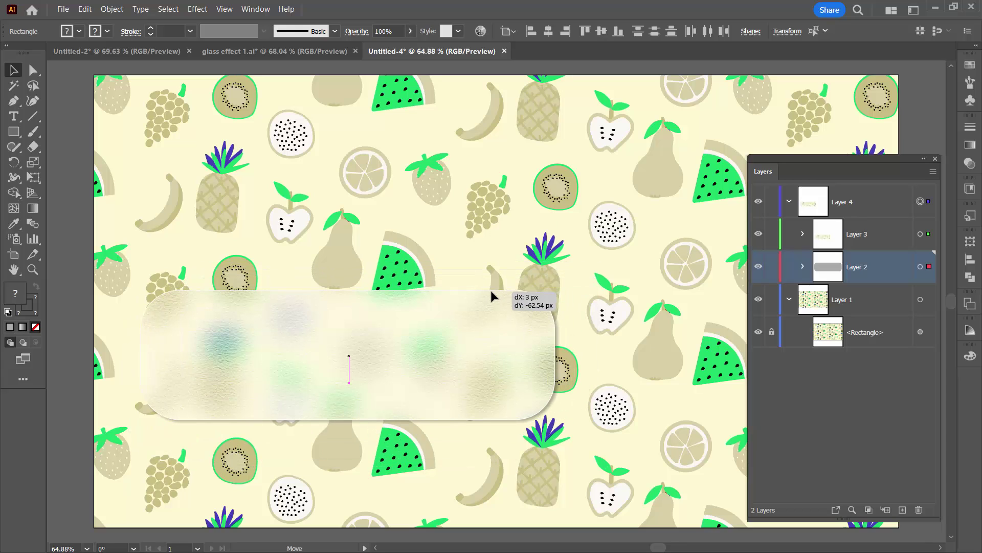
{"action": "left_click", "coordinate": [803, 234]}
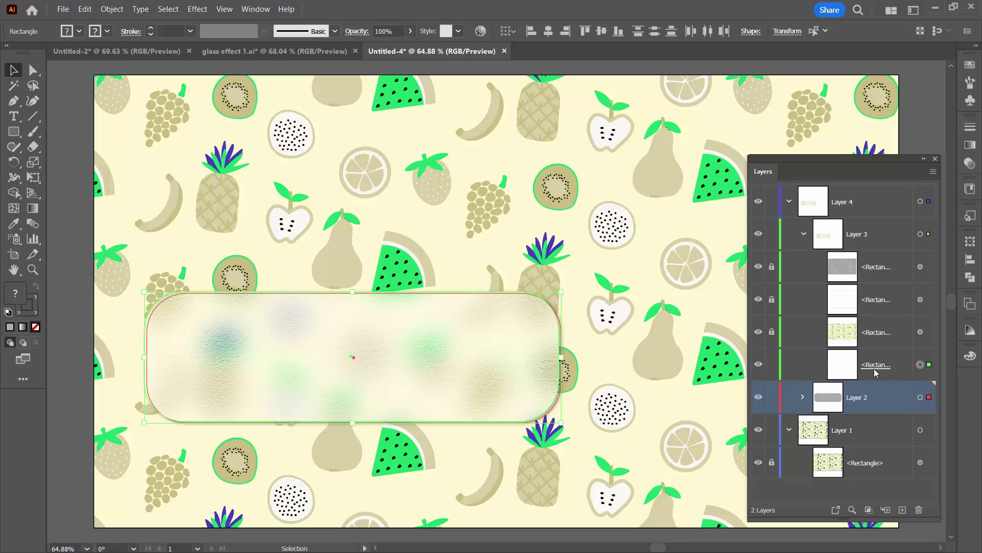
{"action": "left_click", "coordinate": [803, 234]}
{"action": "left_click", "coordinate": [804, 267]}
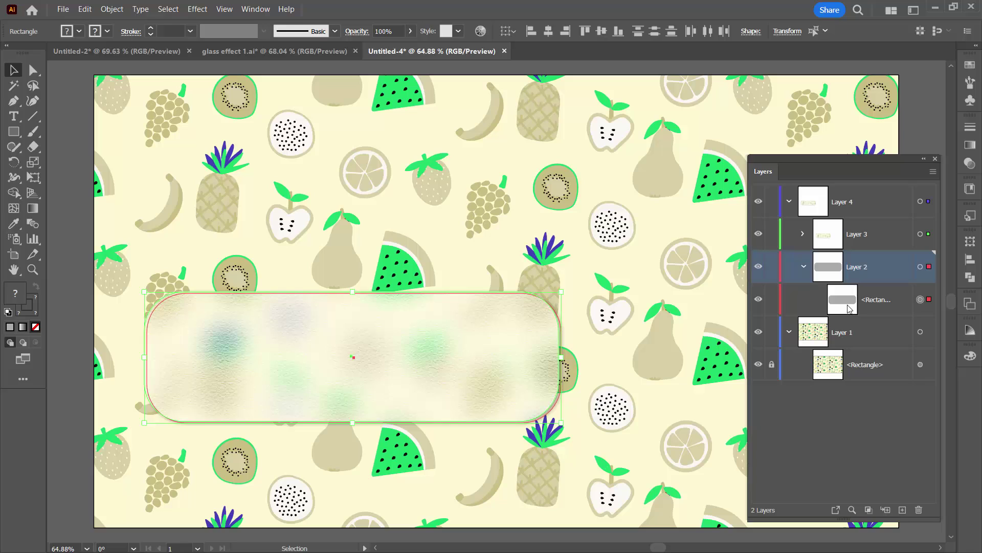
{"action": "left_click", "coordinate": [806, 268]}
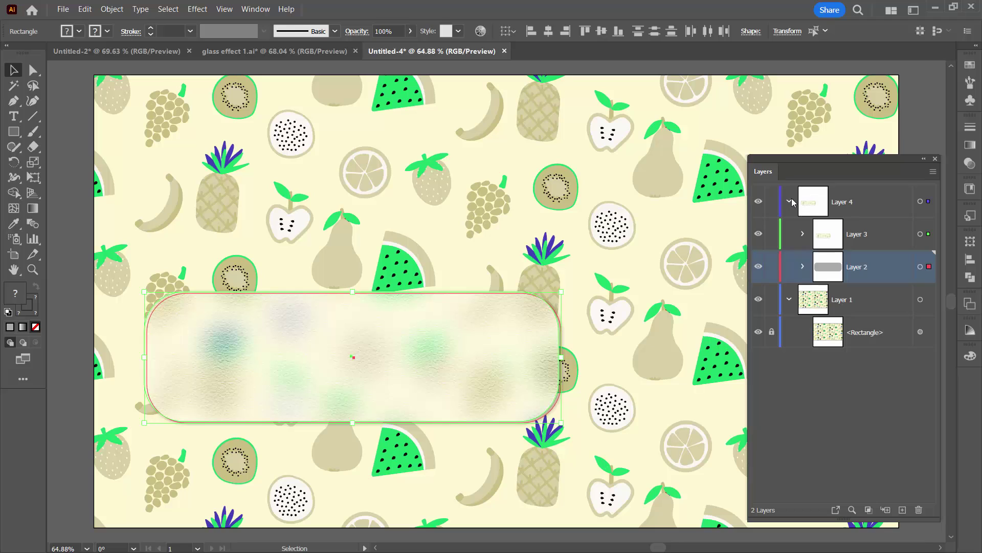
{"action": "left_click", "coordinate": [923, 201]}
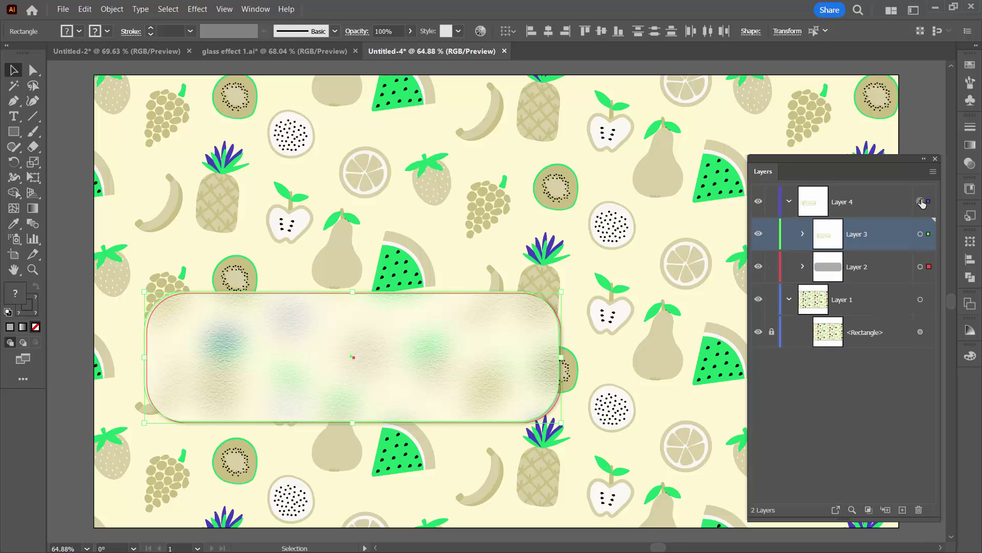
{"action": "mouse_move", "coordinate": [481, 365]}
{"action": "left_mouse_down"}
{"action": "mouse_move", "coordinate": [412, 230]}
{"action": "mouse_move", "coordinate": [399, 257]}
{"action": "mouse_move", "coordinate": [469, 261]}
{"action": "mouse_move", "coordinate": [407, 284]}
{"action": "left_mouse_up"}
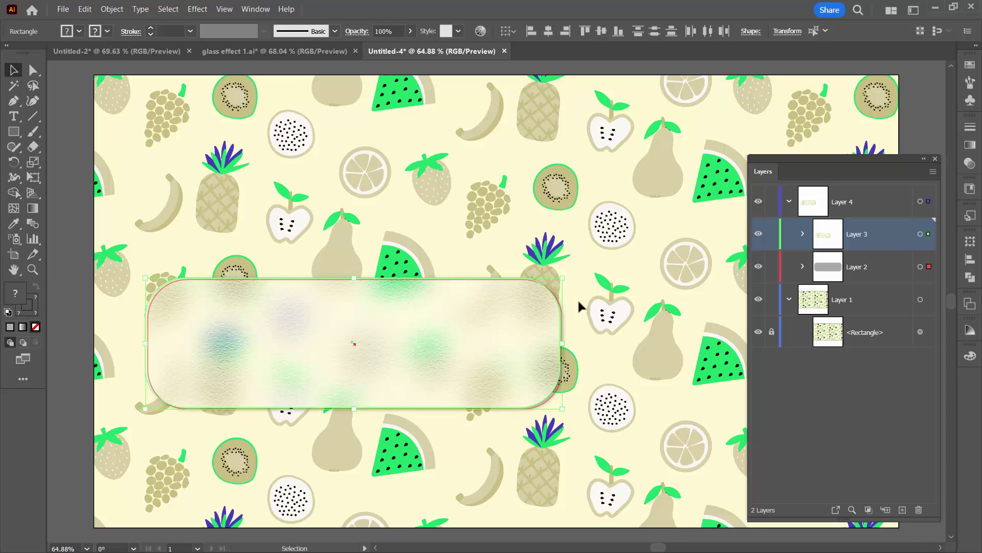
- Resize the glass panel into a shorter strip and move it toward the artboard's lower-left
{"action": "left_click", "coordinate": [935, 159]}
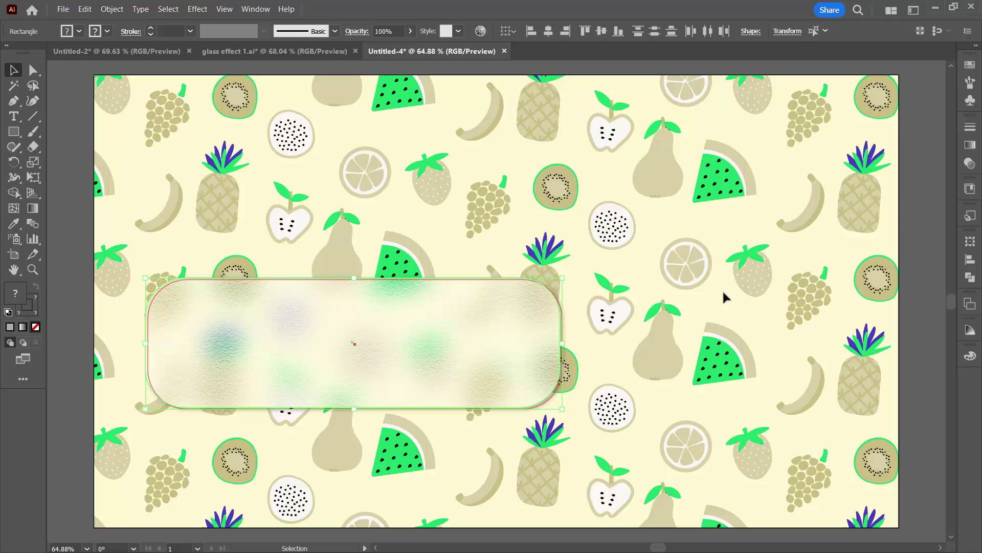
{"action": "left_click_drag", "start_coordinate": [563, 345], "coordinate": [857, 344]}
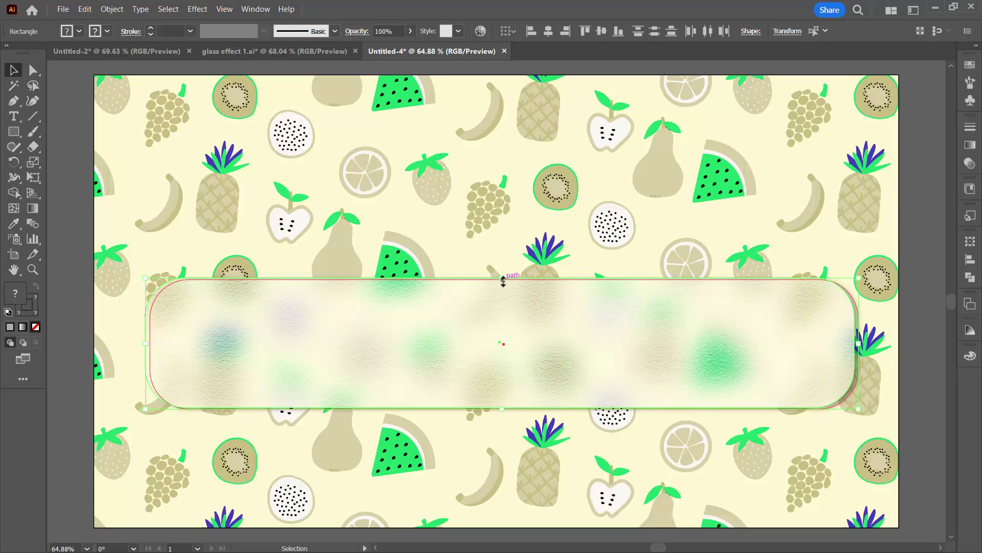
{"action": "left_click_drag", "start_coordinate": [502, 281], "coordinate": [495, 190]}
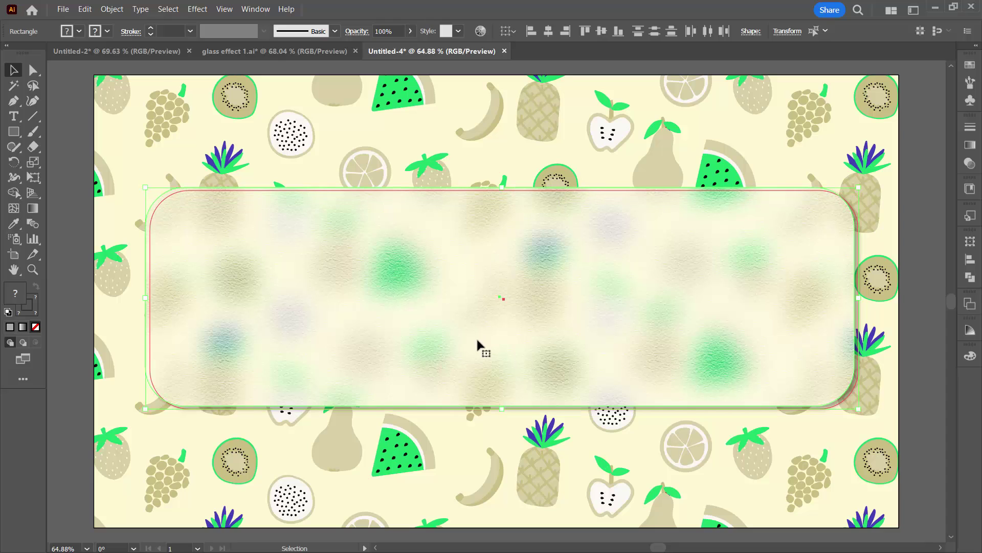
{"action": "left_click_drag", "start_coordinate": [407, 364], "coordinate": [384, 420]}
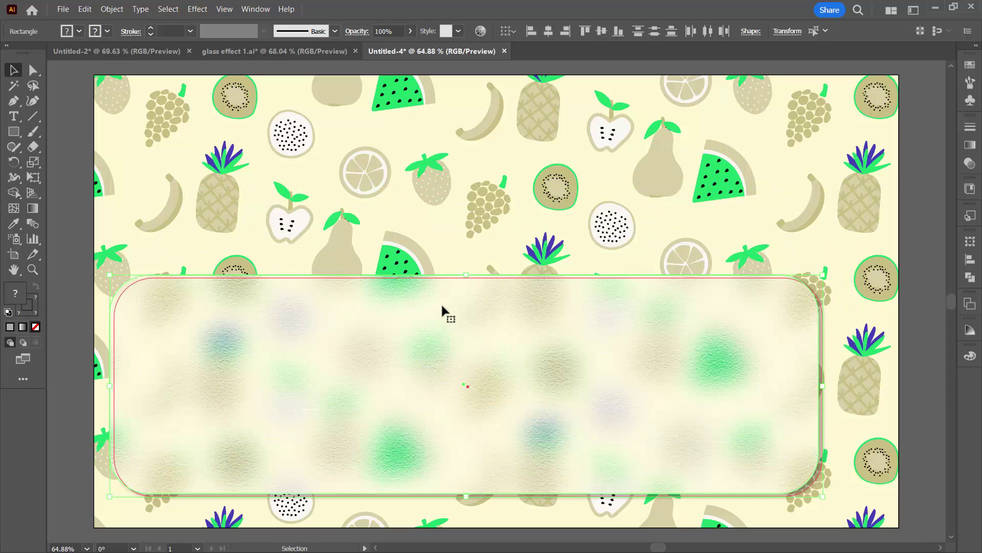
{"action": "left_click_drag", "start_coordinate": [467, 278], "coordinate": [466, 369]}
{"action": "left_click_drag", "start_coordinate": [821, 429], "coordinate": [572, 430]}
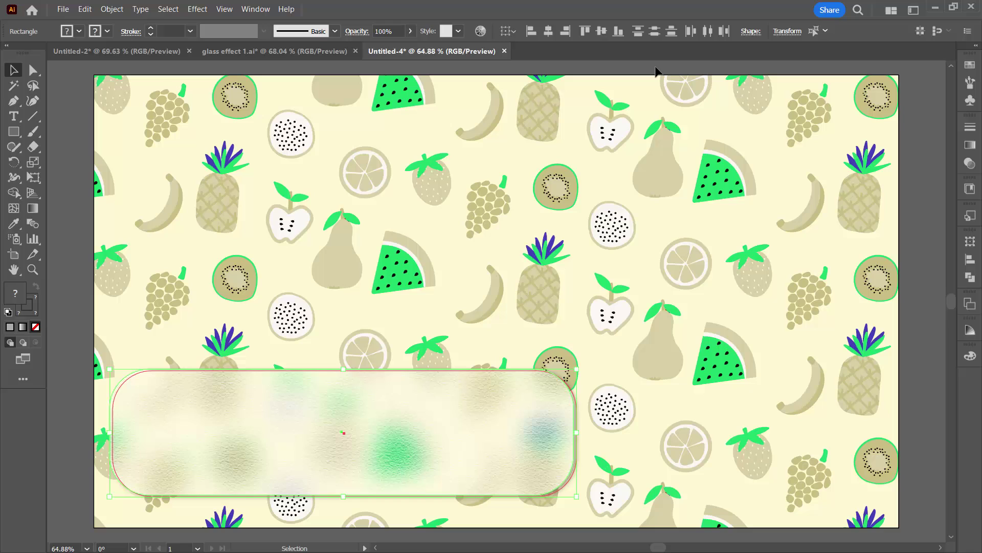
{"action": "left_click", "coordinate": [657, 73]}
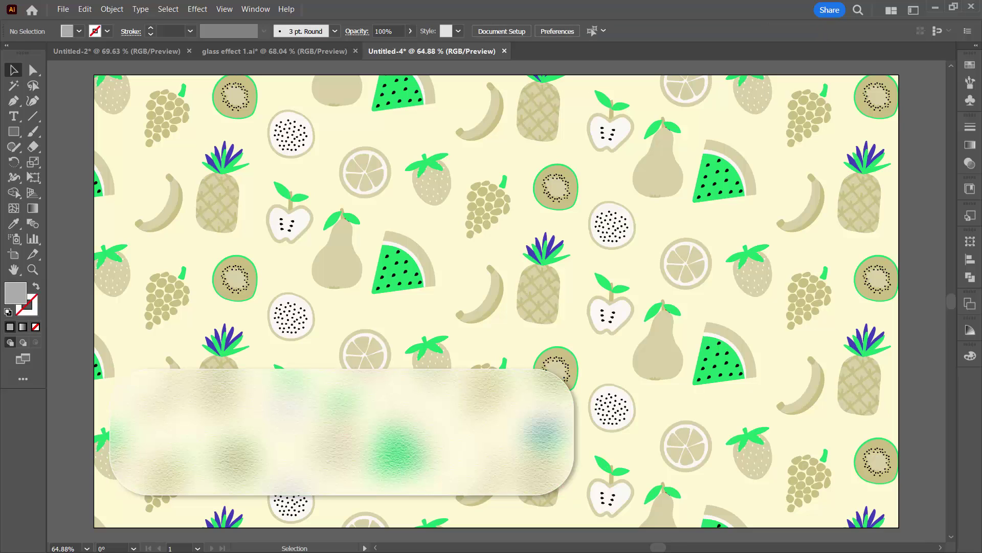
- Unlock Layer 1's background <Rectangle> and fill it with the blue swirl pattern swatch
{"action": "left_click", "coordinate": [970, 164]}
{"action": "left_click_drag", "start_coordinate": [799, 153], "coordinate": [737, 165]}
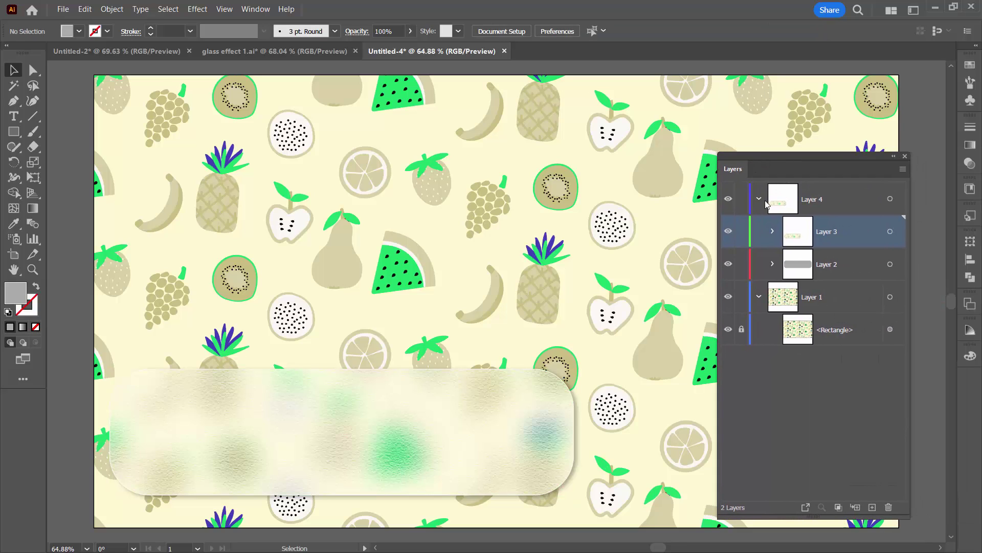
{"action": "left_click", "coordinate": [741, 330]}
{"action": "left_click", "coordinate": [889, 331]}
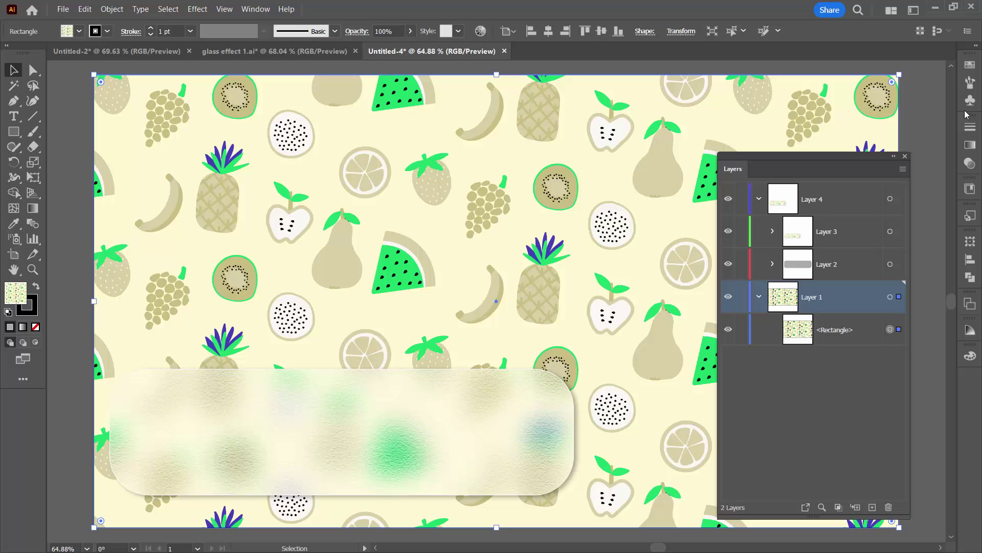
{"action": "left_click", "coordinate": [969, 66]}
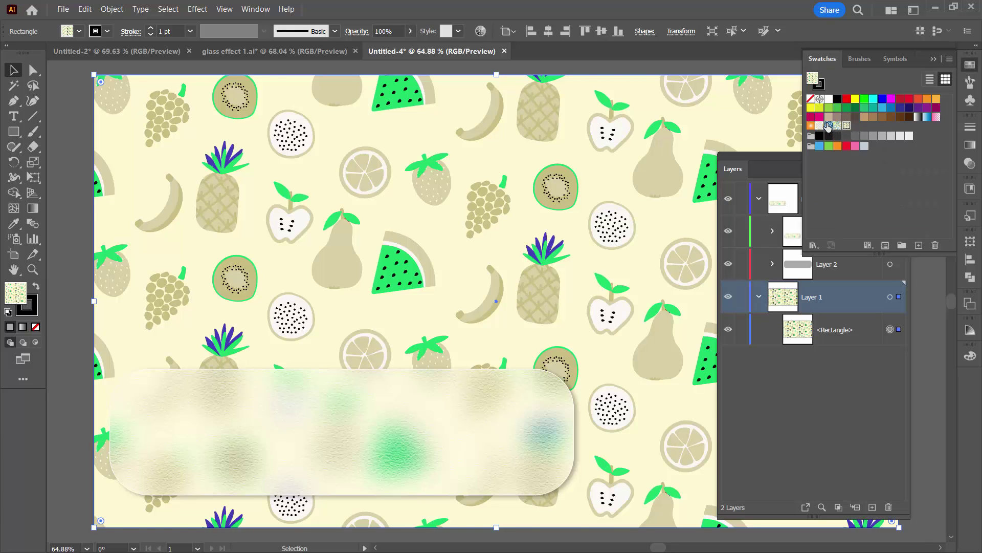
{"action": "left_click", "coordinate": [829, 125]}
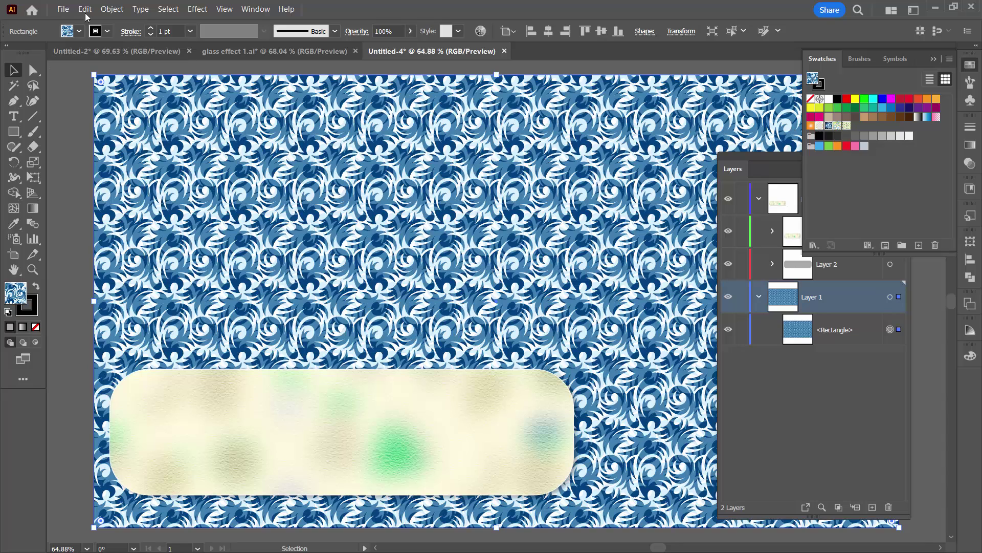
- Scale only the background's swirl pattern to 400% uniform, then relock the <Rectangle> sublayer
{"action": "left_click", "coordinate": [111, 10]}
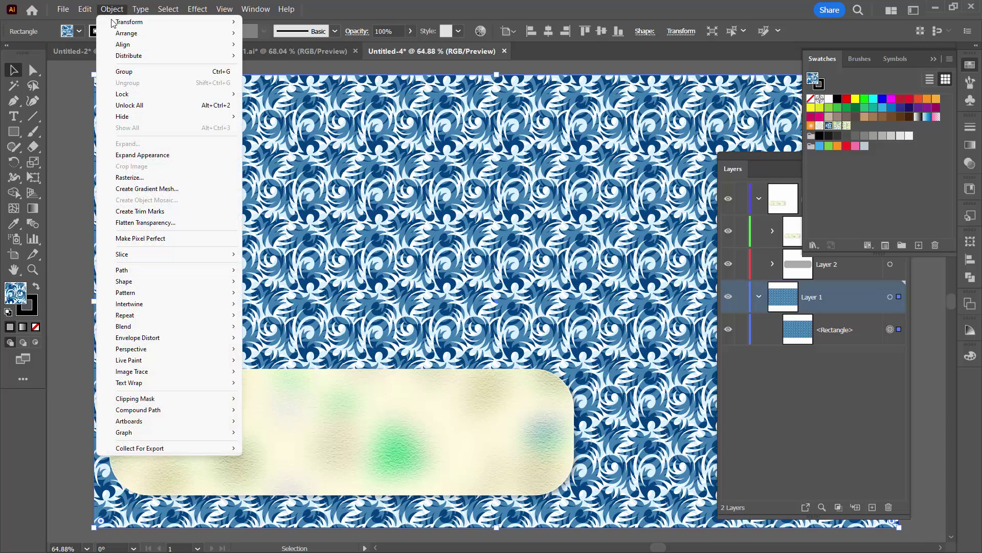
{"action": "left_click", "coordinate": [268, 71]}
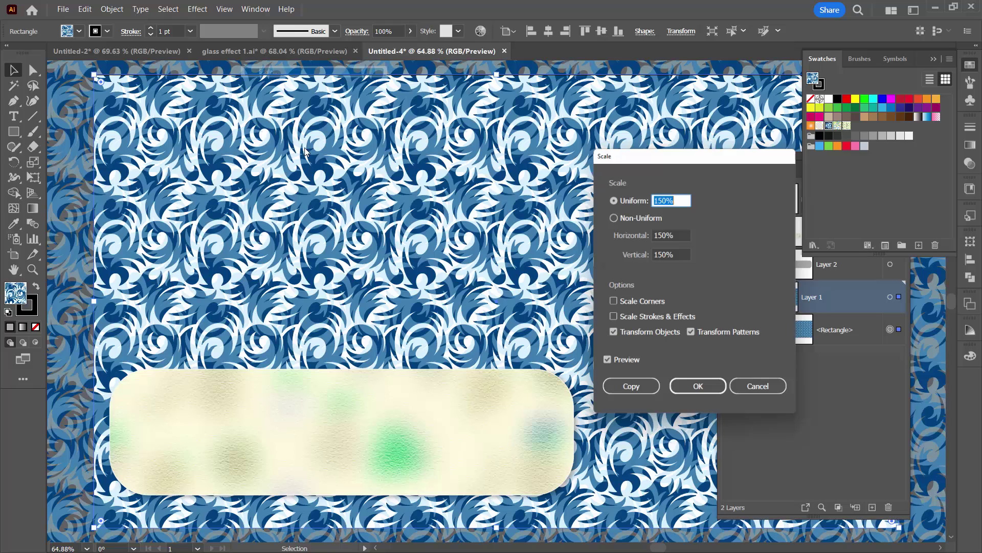
{"action": "left_click", "coordinate": [612, 334]}
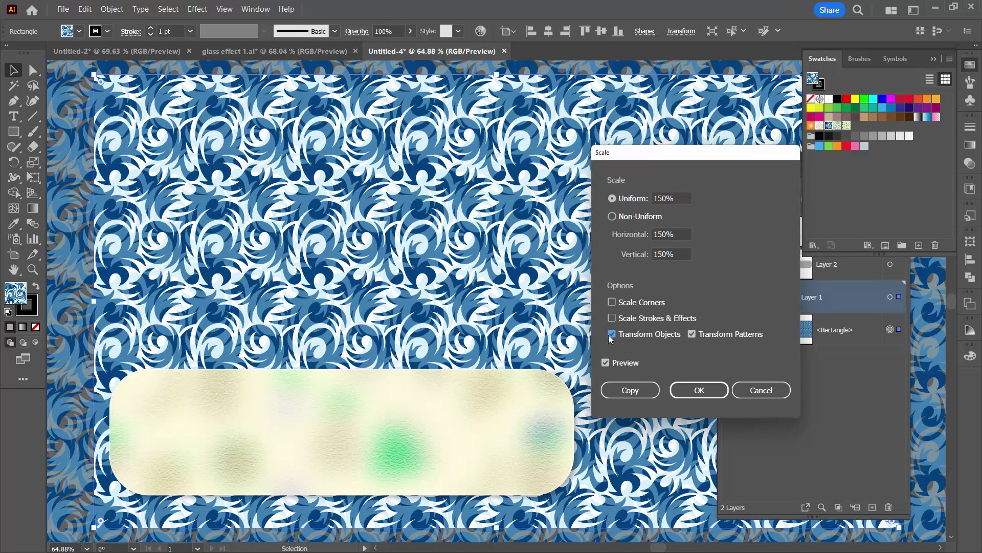
{"action": "left_click", "coordinate": [678, 198]}
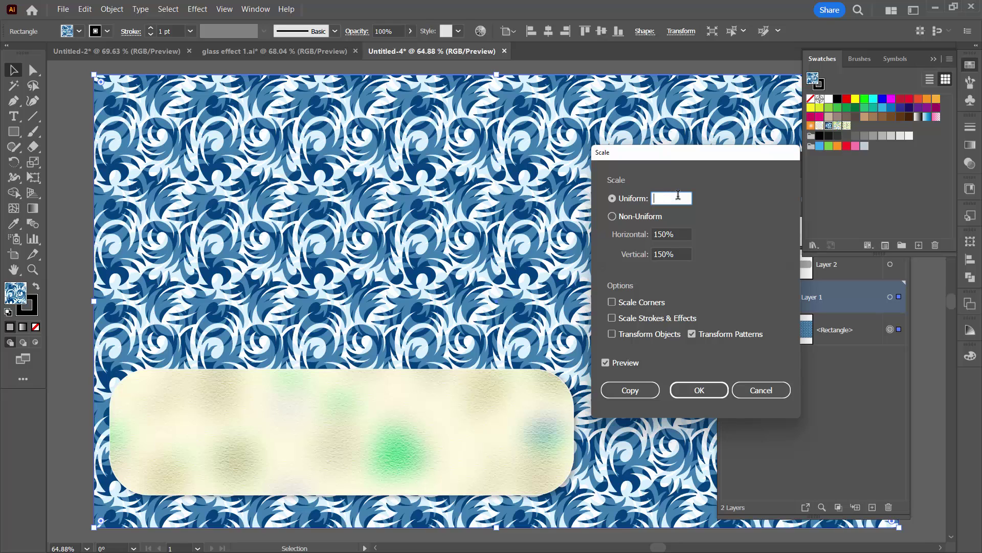
{"action": "type", "text": "400"}
{"action": "key", "text": "Tab"}
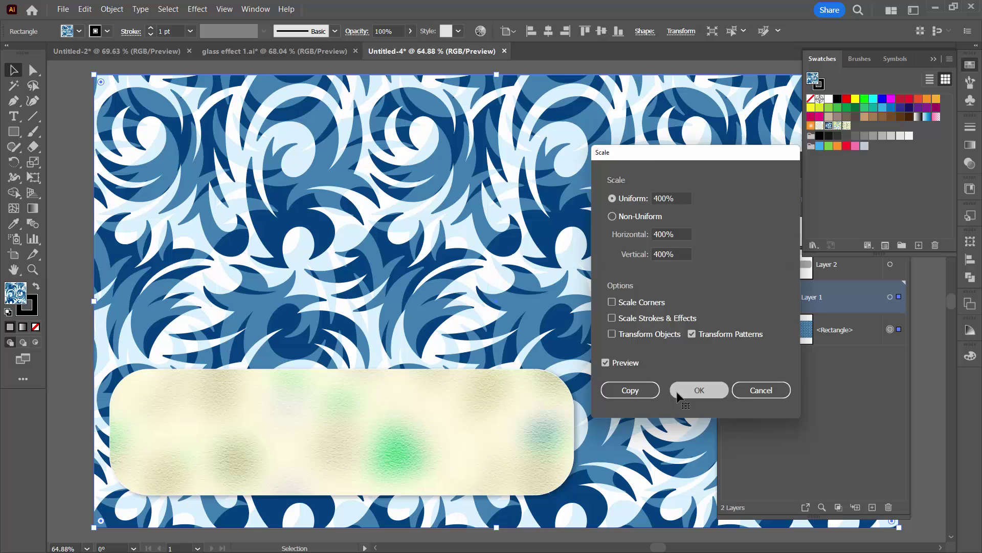
{"action": "left_click", "coordinate": [699, 390]}
{"action": "left_click", "coordinate": [742, 330]}
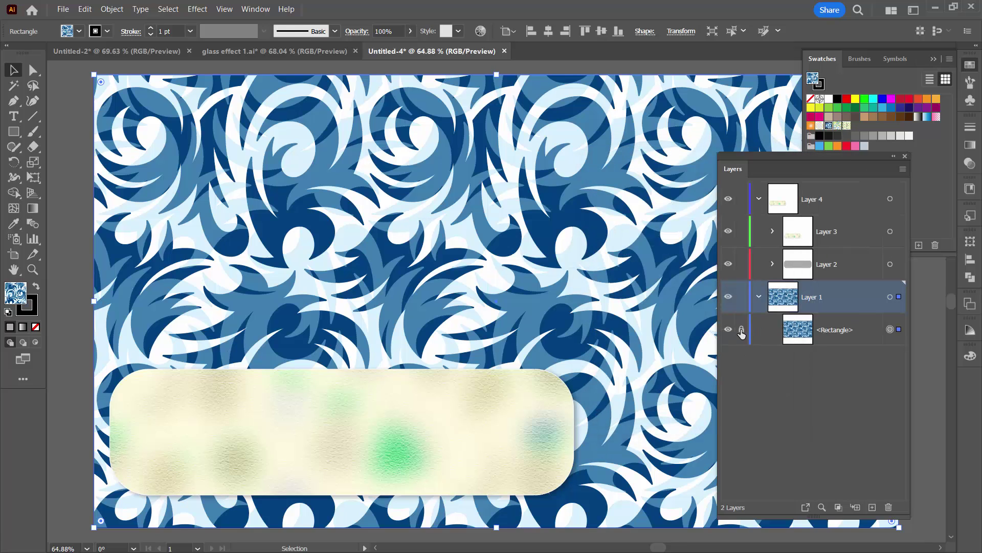
- Fill Layer 3's pattern <Rectangle> with the blue swirl swatch, then close Swatches
{"action": "left_click", "coordinate": [773, 231]}
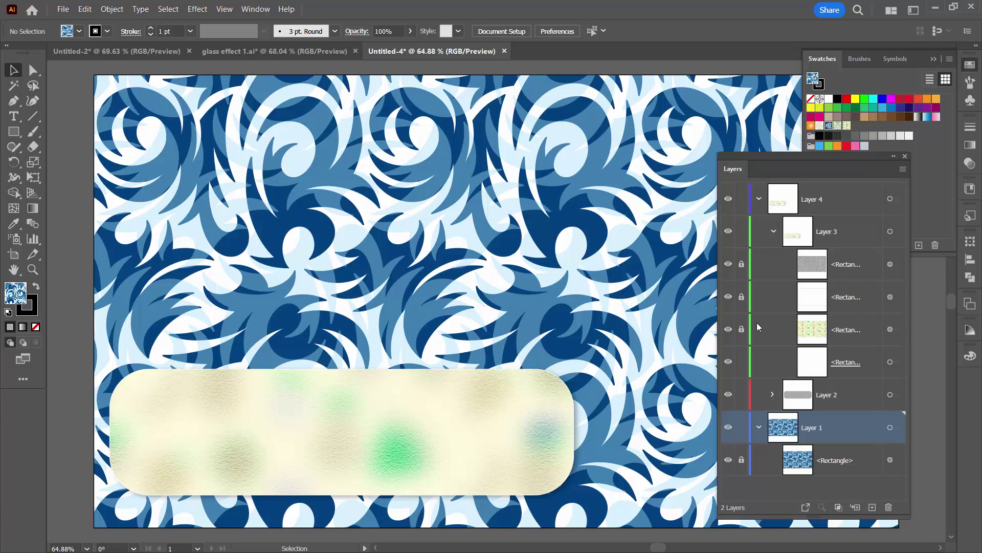
{"action": "left_click", "coordinate": [890, 330]}
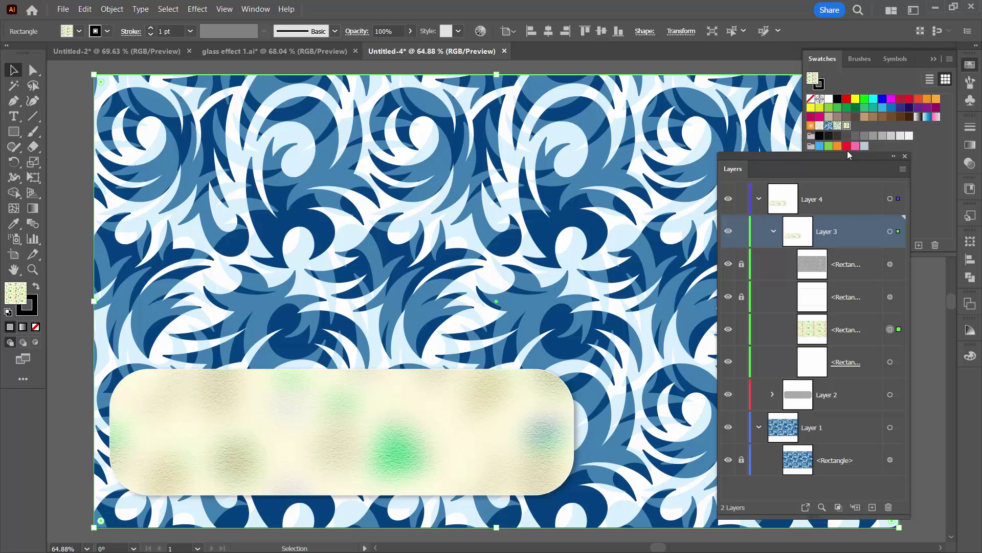
{"action": "left_click", "coordinate": [830, 125]}
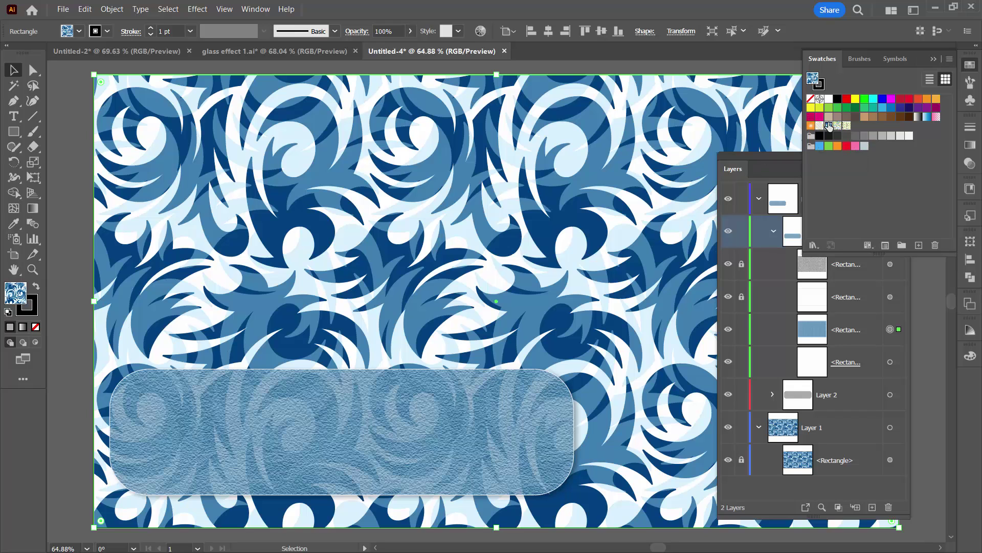
{"action": "left_click", "coordinate": [934, 59]}
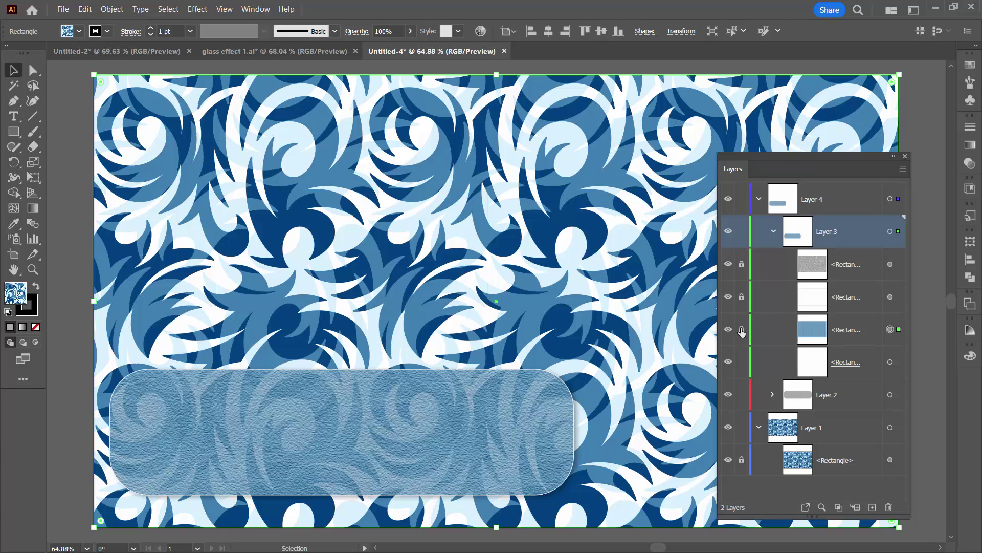
- Select Layer 4's contents and raise the glass panel, with Layer 2's shadow hidden
{"action": "key", "text": "Escape"}
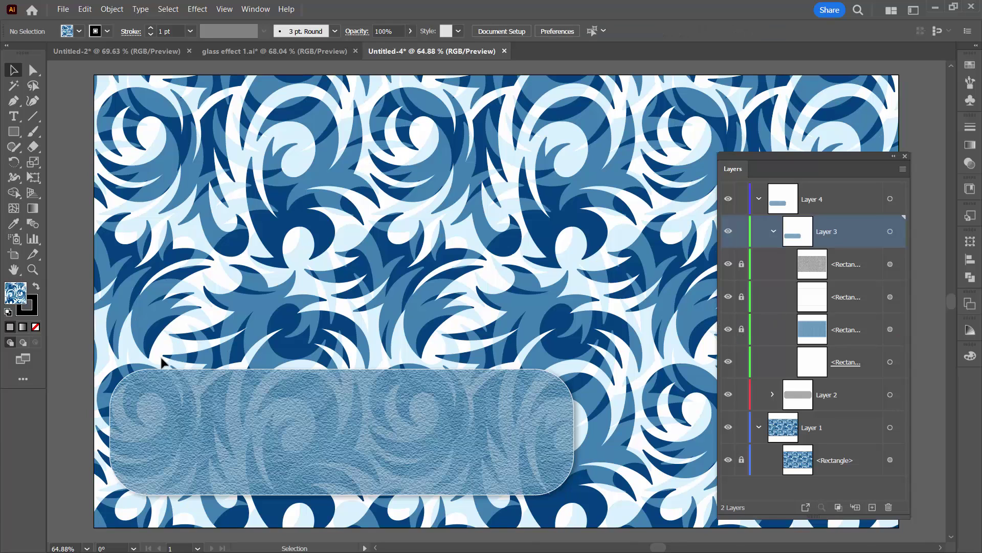
{"action": "left_click", "coordinate": [774, 231]}
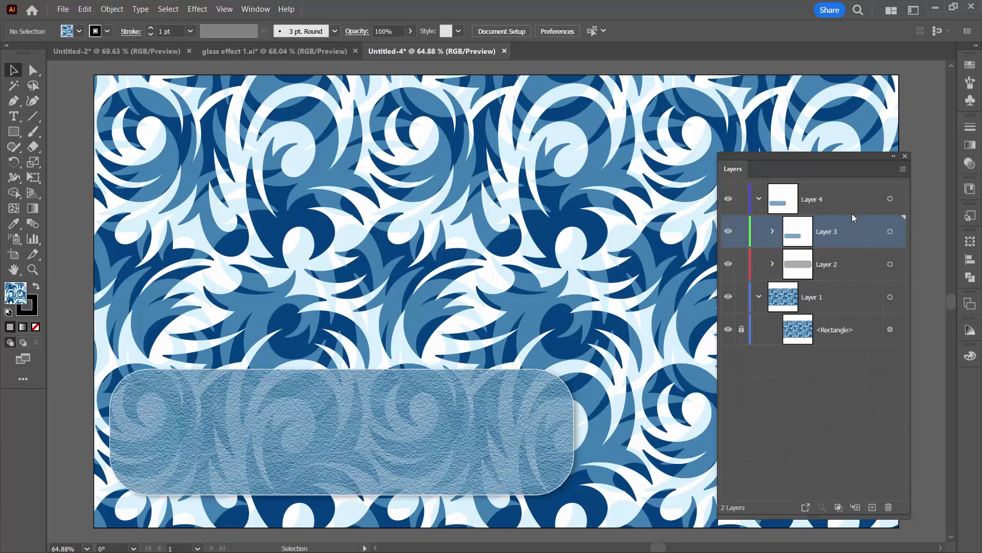
{"action": "left_click", "coordinate": [890, 200]}
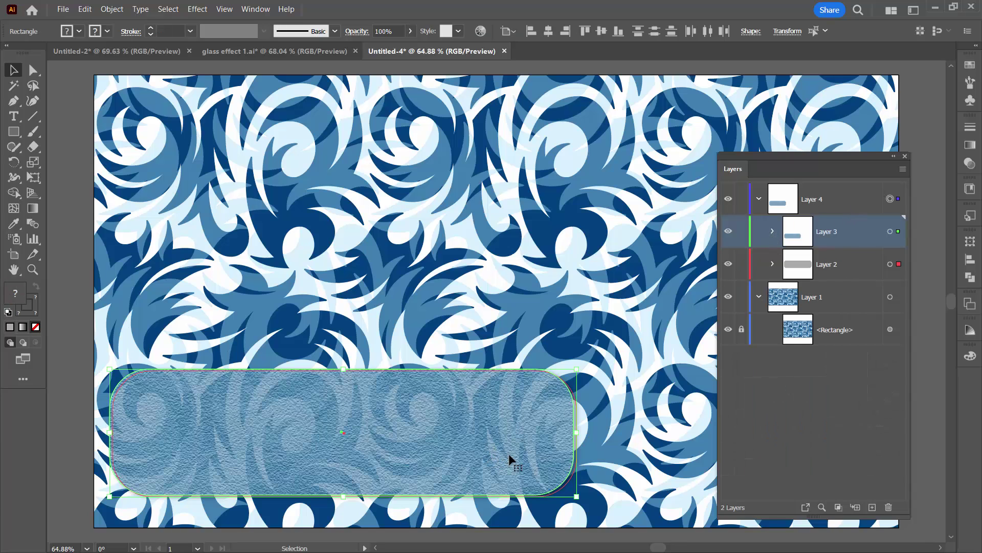
{"action": "mouse_move", "coordinate": [529, 494]}
{"action": "left_mouse_down"}
{"action": "mouse_move", "coordinate": [542, 446]}
{"action": "mouse_move", "coordinate": [517, 468]}
{"action": "mouse_move", "coordinate": [526, 464]}
{"action": "left_mouse_up"}
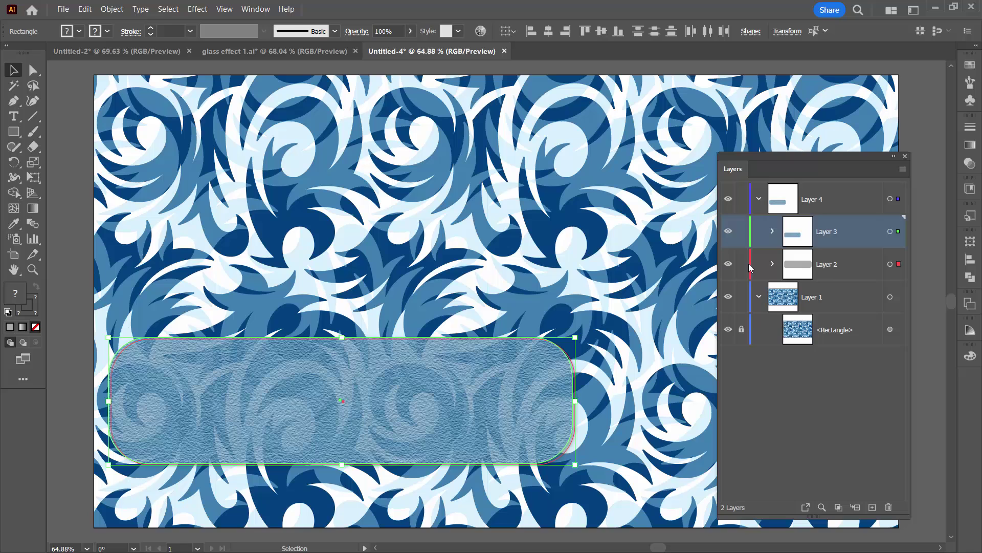
{"action": "left_click", "coordinate": [729, 264]}
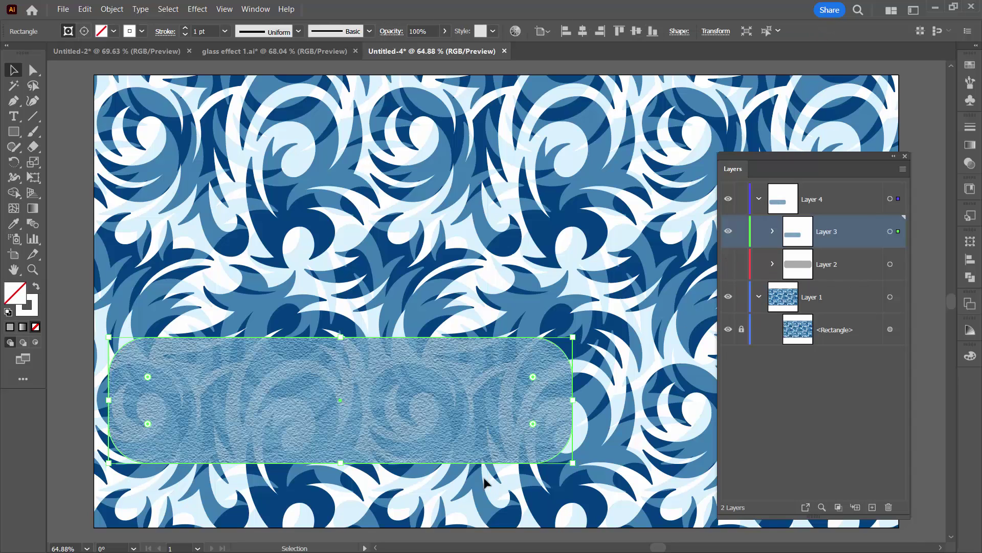
{"action": "left_click_drag", "start_coordinate": [483, 467], "coordinate": [503, 435]}
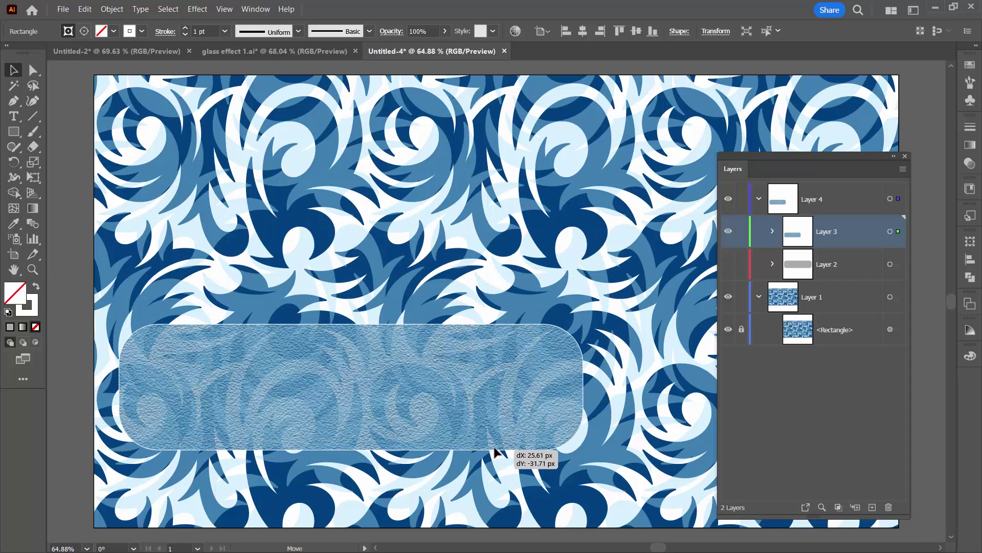
{"action": "left_click_drag", "start_coordinate": [503, 436], "coordinate": [557, 489]}
{"action": "left_click", "coordinate": [792, 412]}
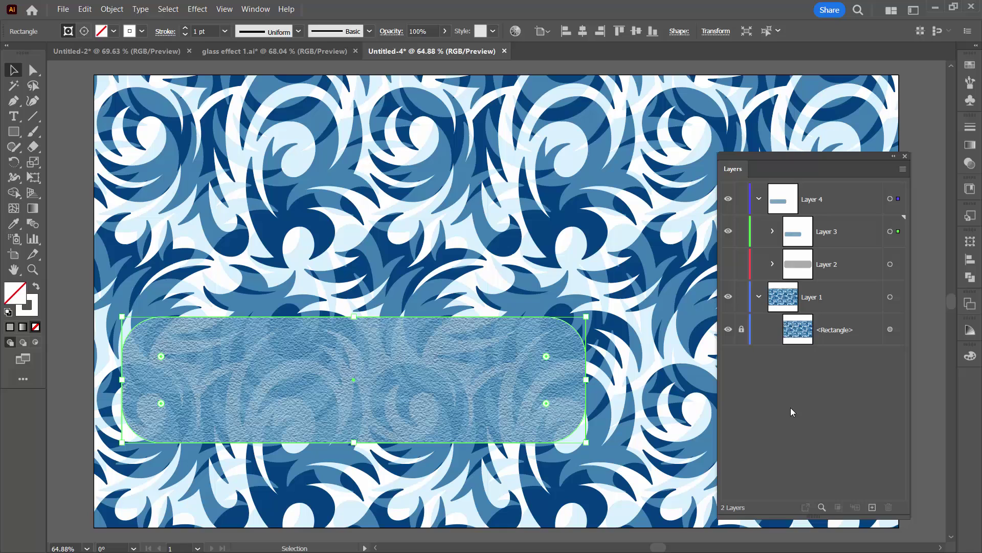
{"action": "left_click", "coordinate": [847, 368]}
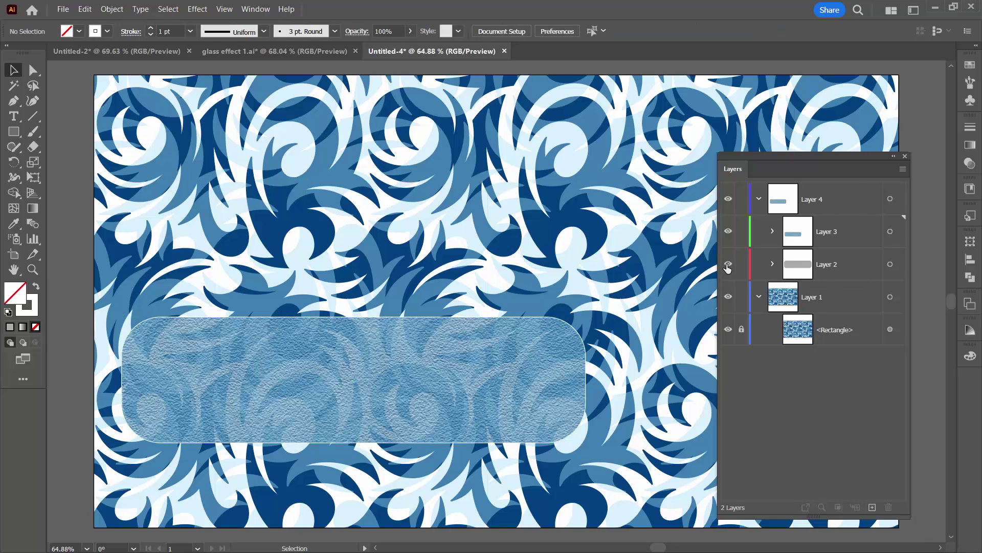
- Show Layer 2 again and place its drop shadow just beneath the panel
{"action": "left_click", "coordinate": [728, 265]}
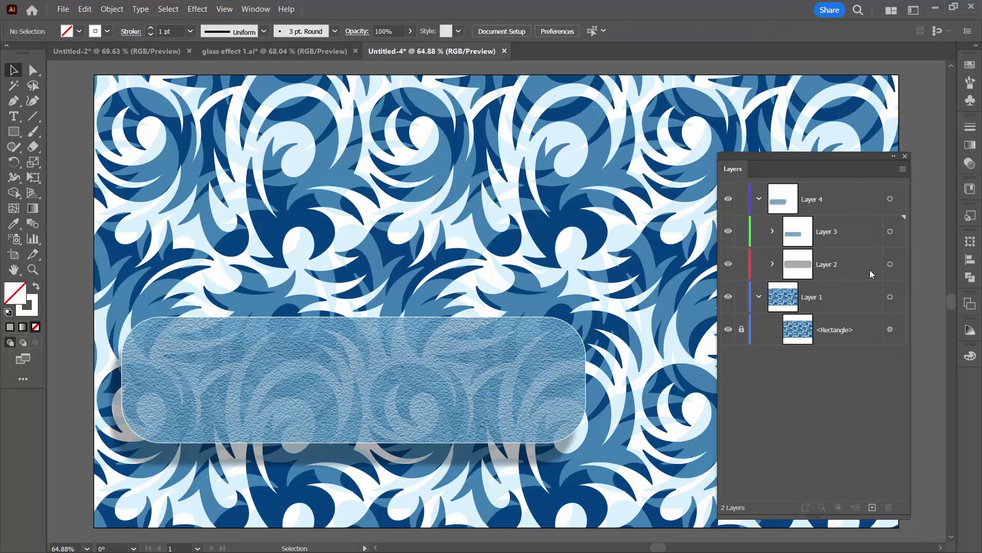
{"action": "left_click", "coordinate": [891, 264]}
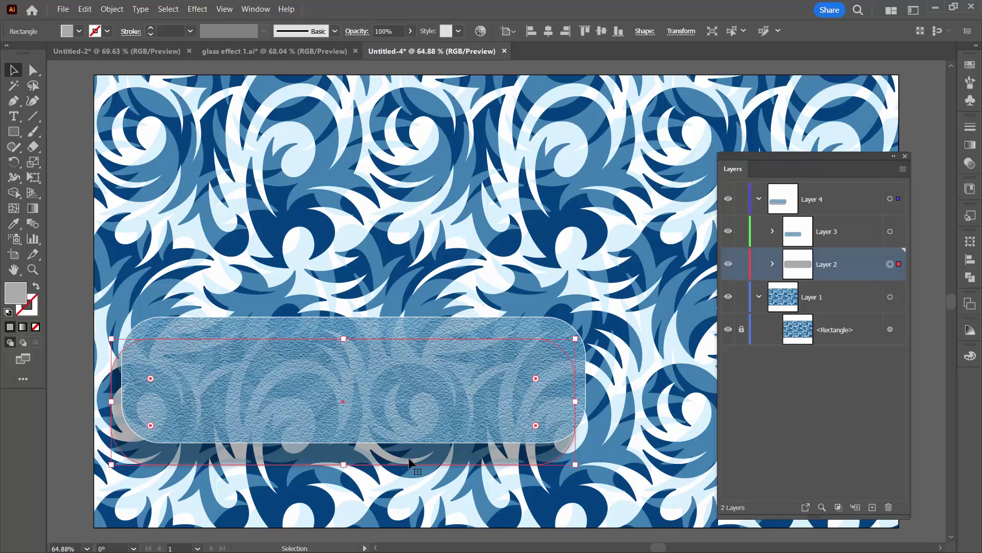
{"action": "left_click_drag", "start_coordinate": [409, 464], "coordinate": [424, 446]}
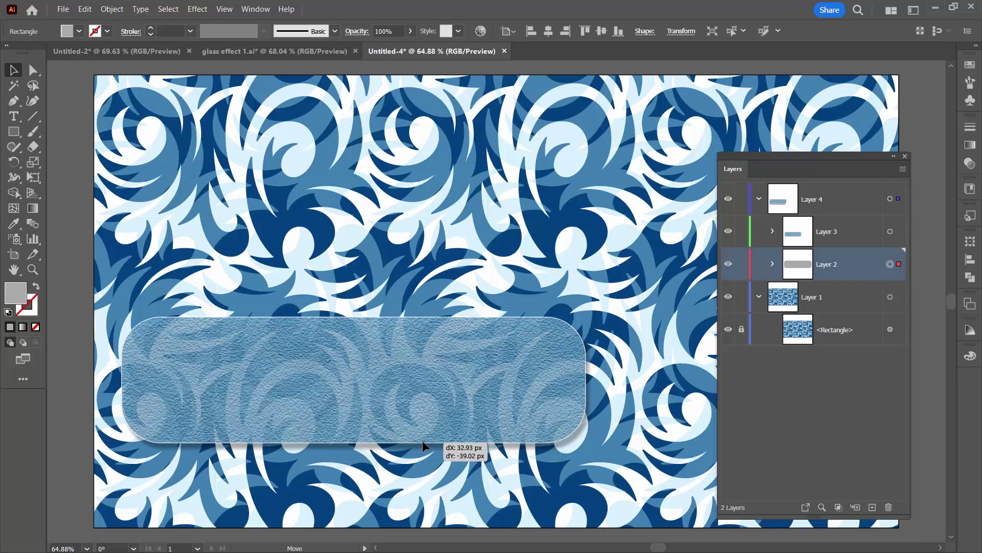
{"action": "left_click_drag", "start_coordinate": [424, 446], "coordinate": [424, 439]}
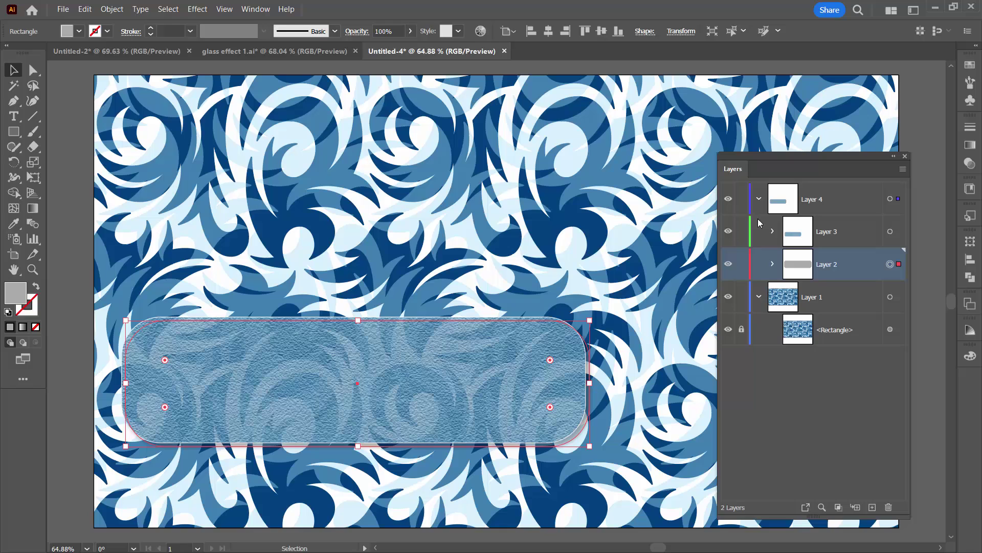
{"action": "left_click", "coordinate": [773, 232]}
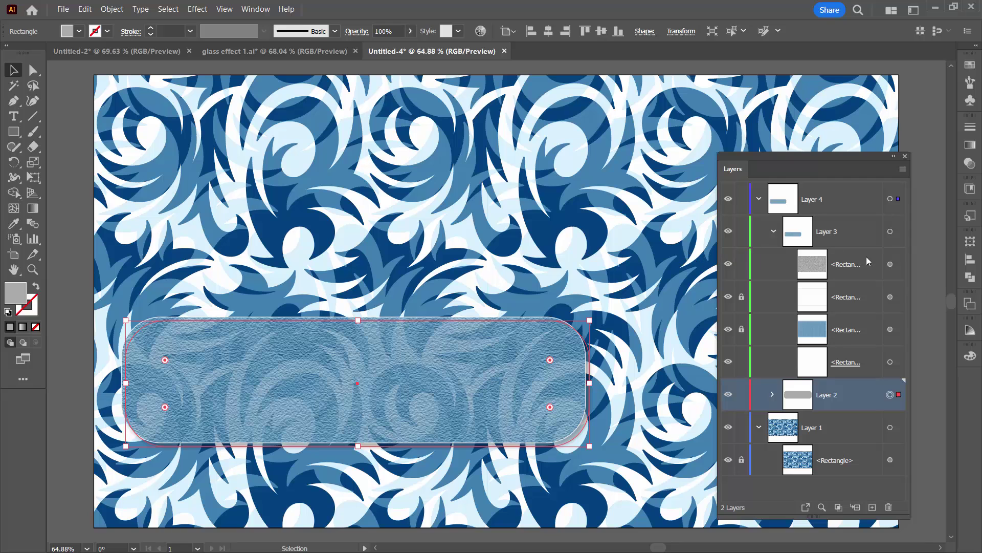
- Lower the textured rectangle's Sandstone Texturizer relief from 14 to 6 and lock its sublayer
{"action": "left_click", "coordinate": [892, 265]}
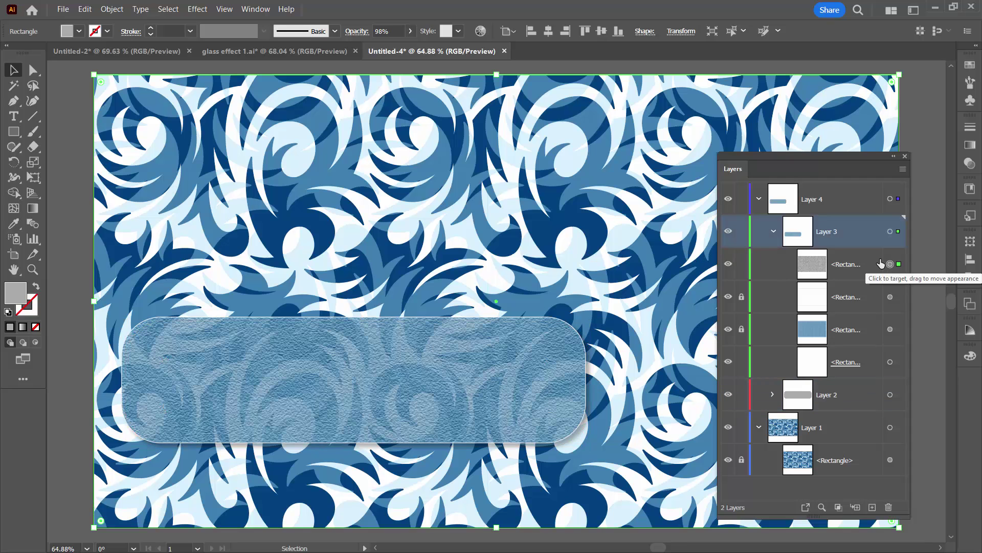
{"action": "left_click", "coordinate": [255, 8]}
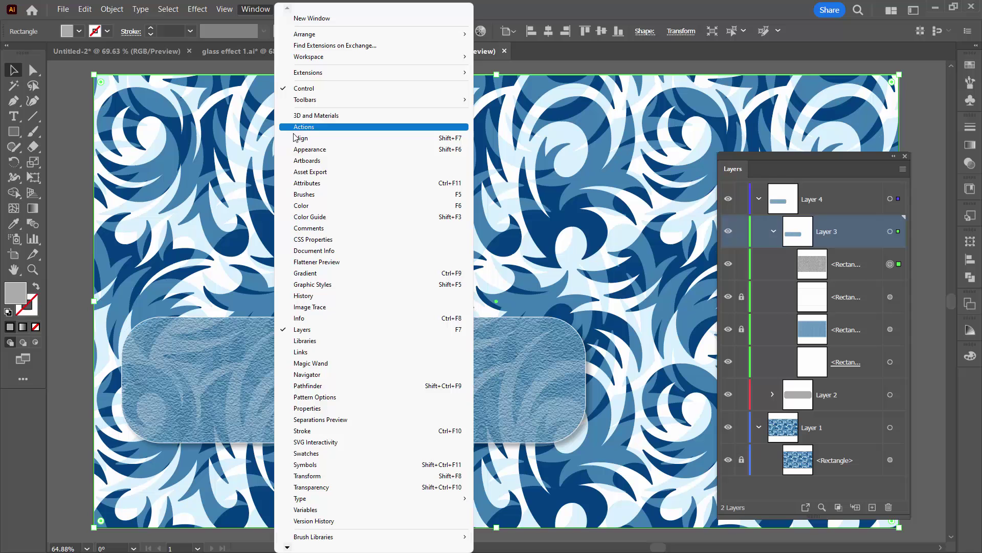
{"action": "left_click", "coordinate": [284, 150]}
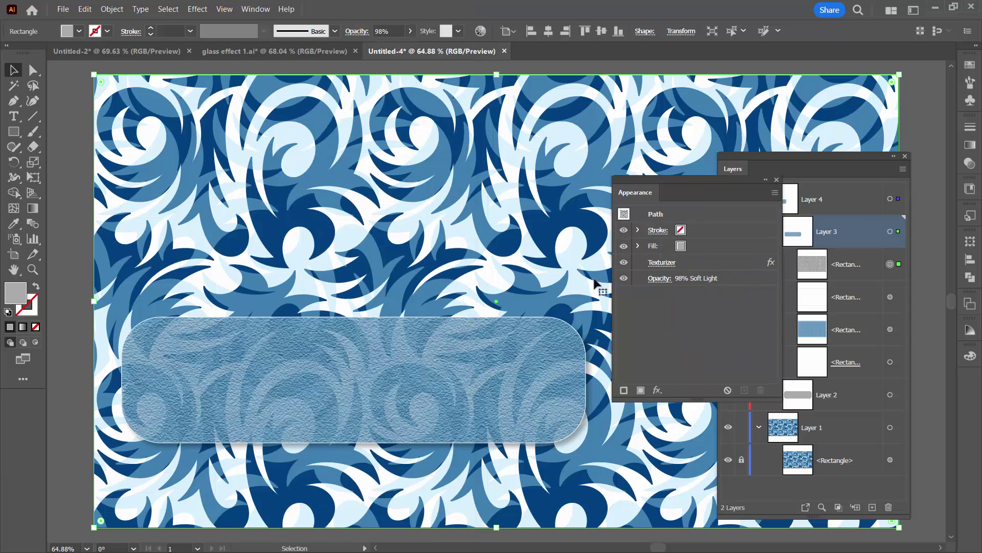
{"action": "left_click", "coordinate": [662, 262]}
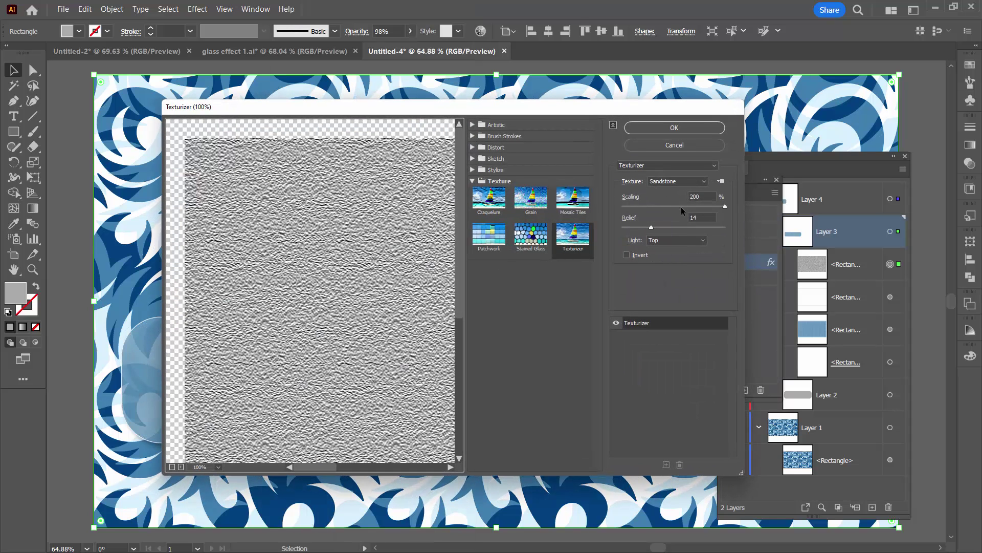
{"action": "left_click_drag", "start_coordinate": [651, 228], "coordinate": [636, 228]}
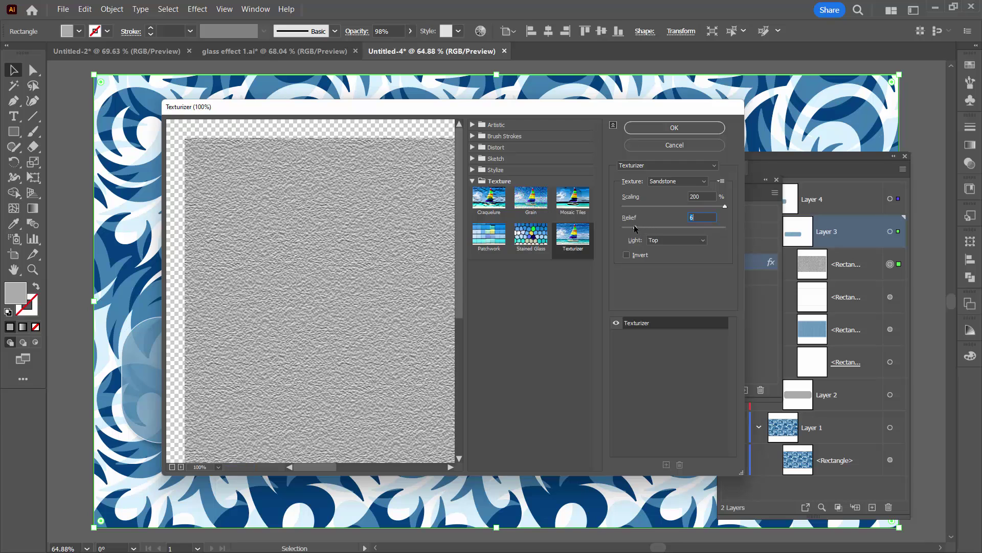
{"action": "left_click", "coordinate": [673, 127]}
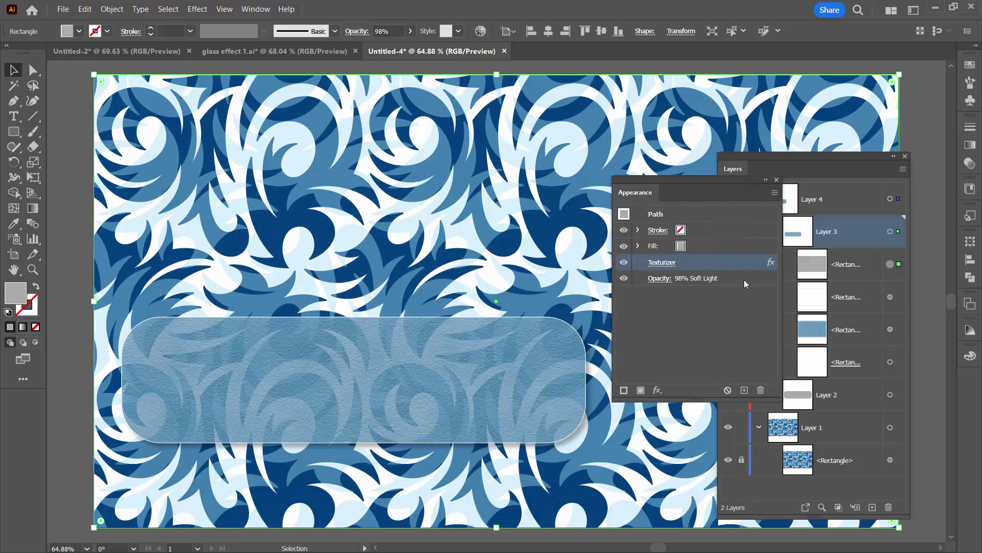
{"action": "left_click_drag", "start_coordinate": [768, 187], "coordinate": [679, 159]}
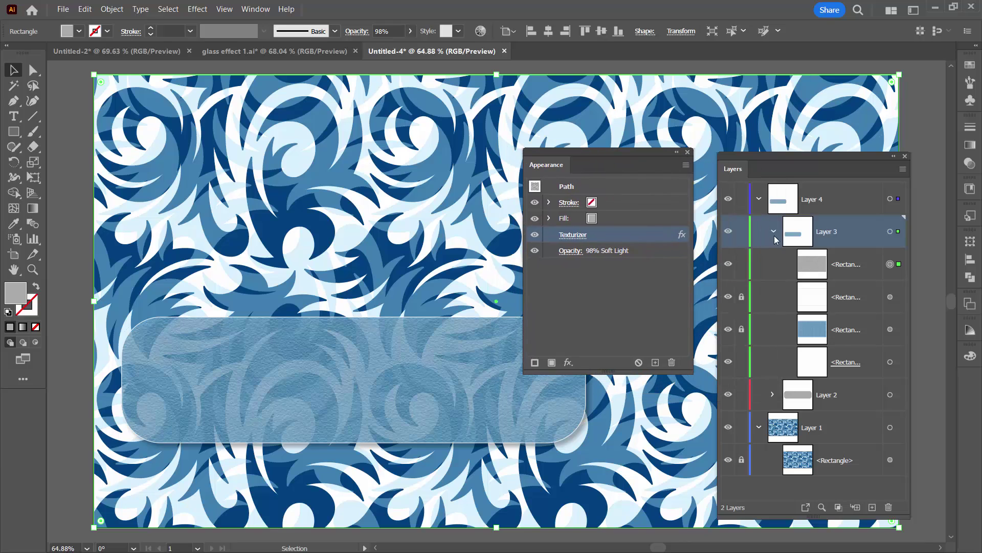
{"action": "left_click", "coordinate": [742, 264]}
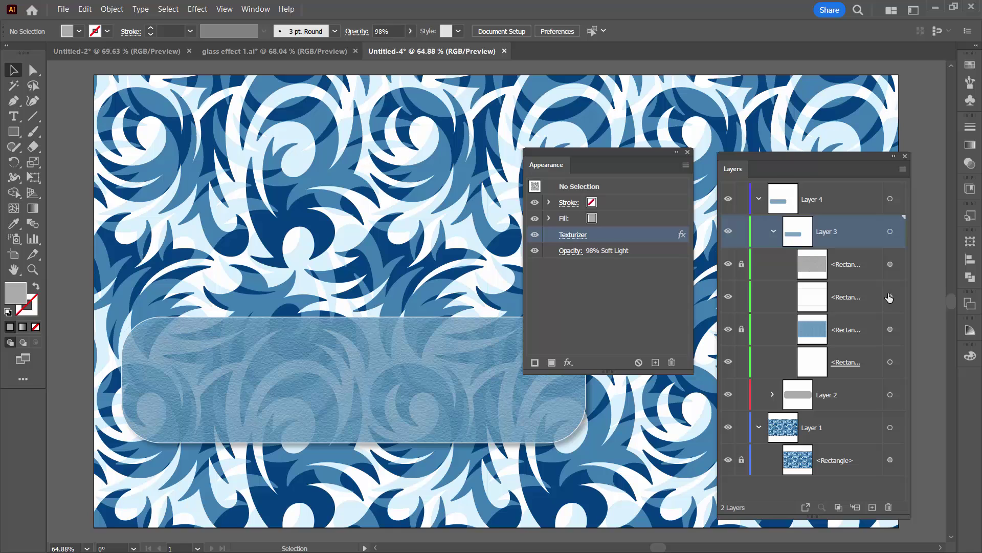
- Set the white Soft Light highlight rectangle to 45% opacity and lock its sublayer
{"action": "left_click", "coordinate": [890, 296]}
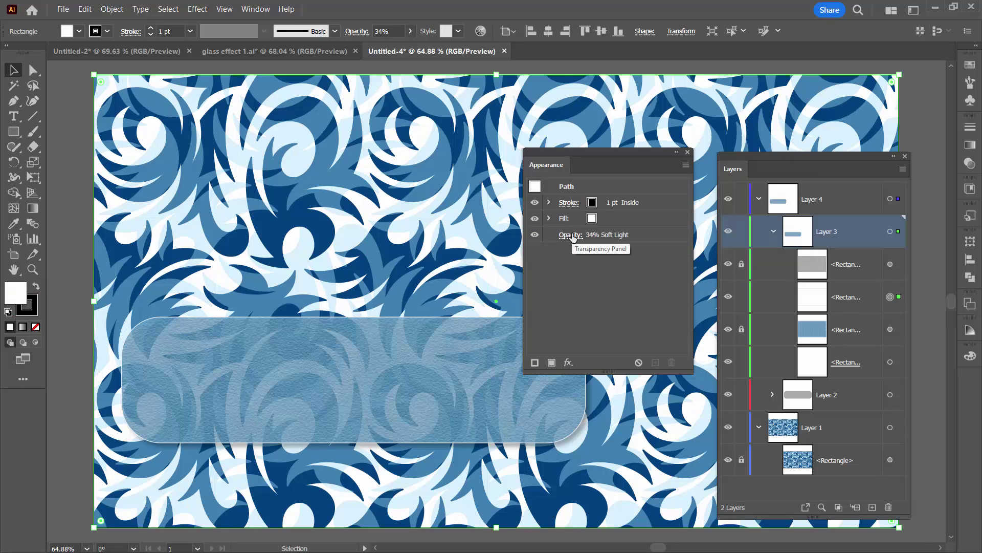
{"action": "left_click", "coordinate": [572, 235]}
{"action": "left_click", "coordinate": [563, 260]}
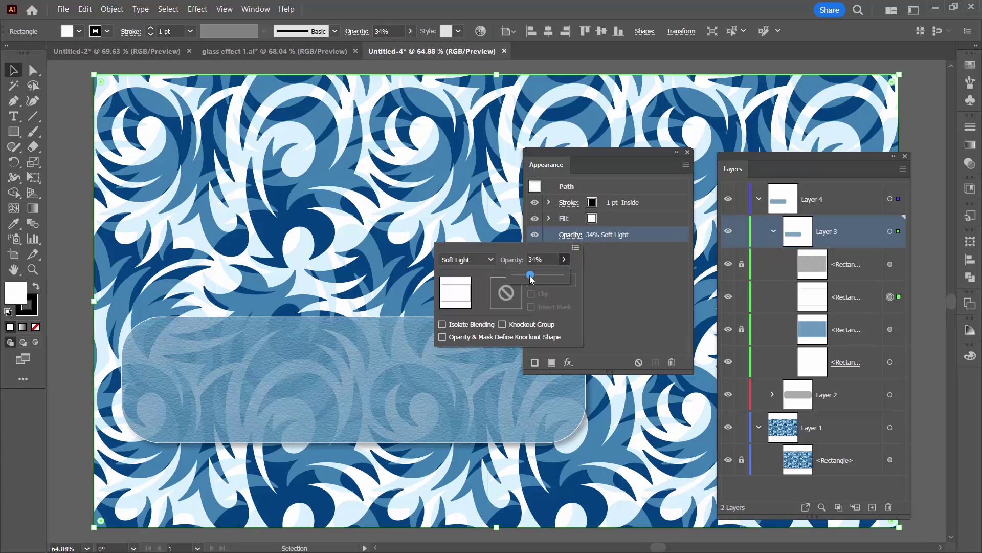
{"action": "mouse_move", "coordinate": [530, 277]}
{"action": "left_mouse_down"}
{"action": "mouse_move", "coordinate": [543, 277]}
{"action": "mouse_move", "coordinate": [535, 277]}
{"action": "left_mouse_up"}
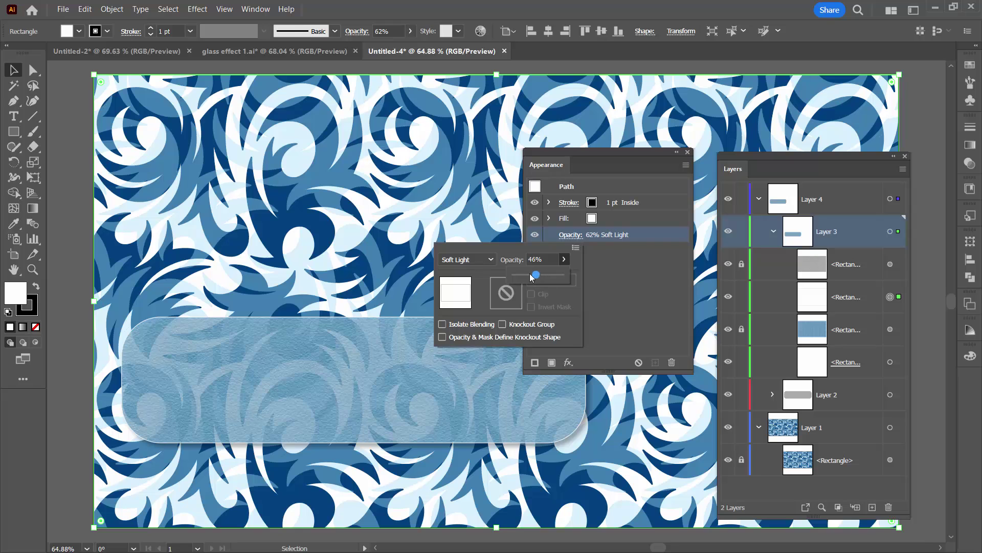
{"action": "left_click", "coordinate": [663, 168]}
{"action": "left_click", "coordinate": [687, 153]}
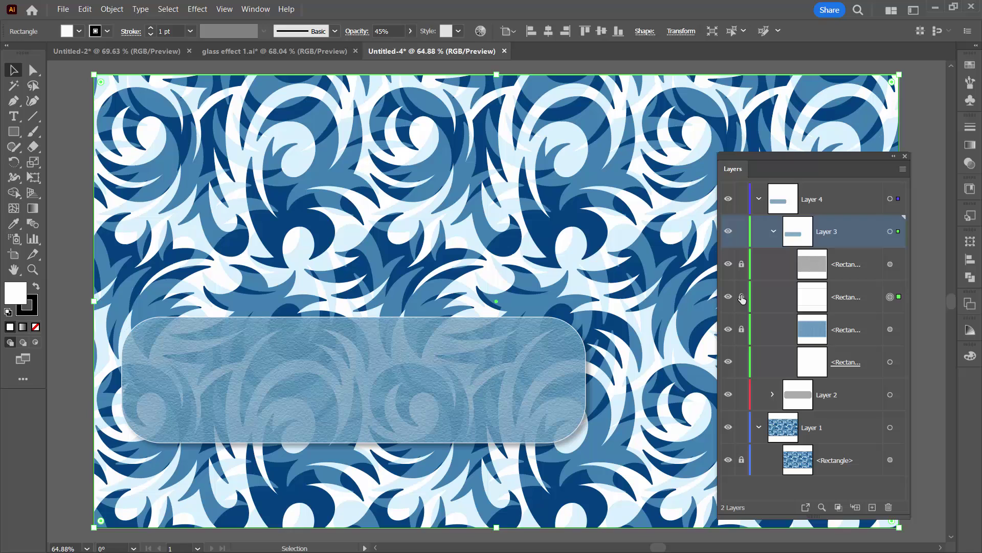
{"action": "left_click", "coordinate": [740, 296]}
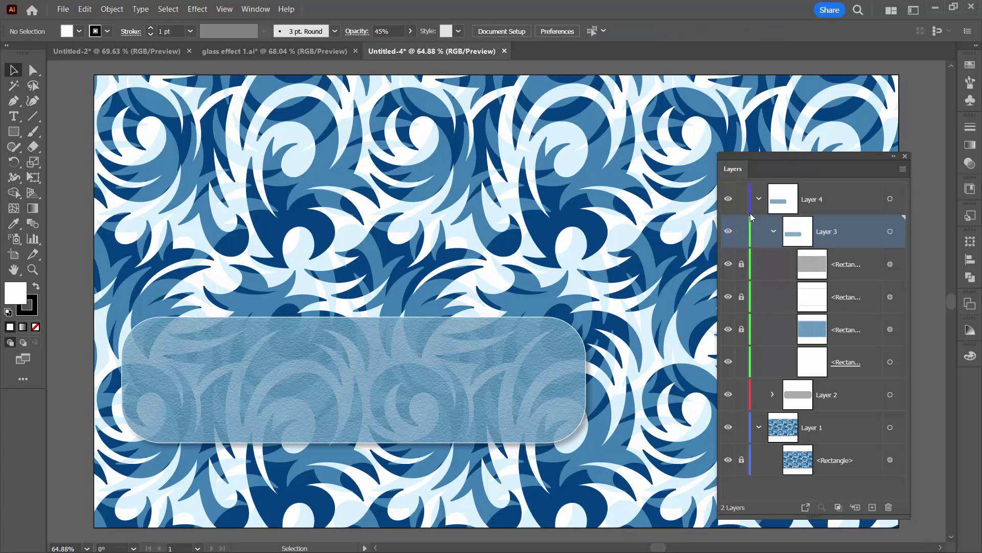
- Select all of Layer 4 and drag the panel and shadow up and slightly right
{"action": "left_click", "coordinate": [759, 200]}
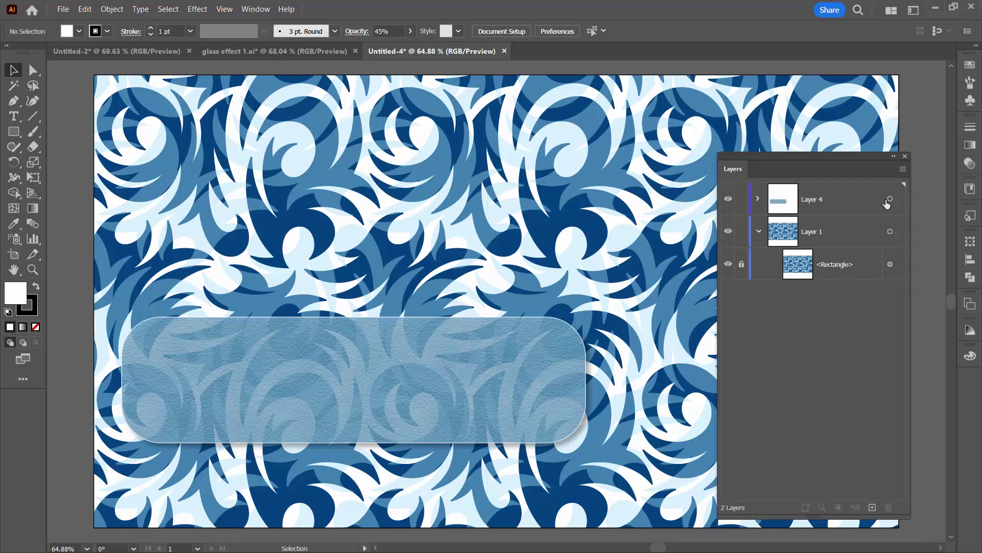
{"action": "left_click", "coordinate": [890, 198]}
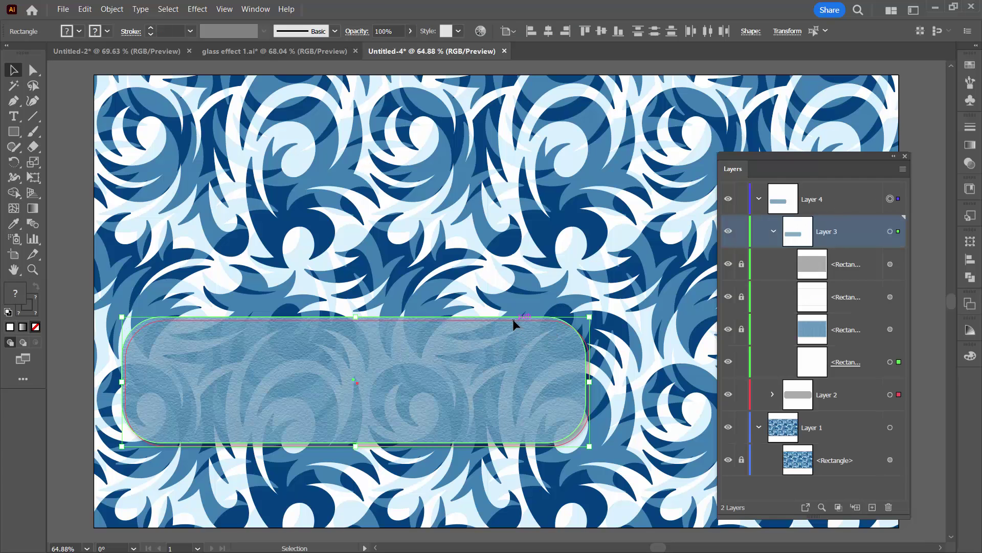
{"action": "left_click_drag", "start_coordinate": [519, 339], "coordinate": [552, 255]}
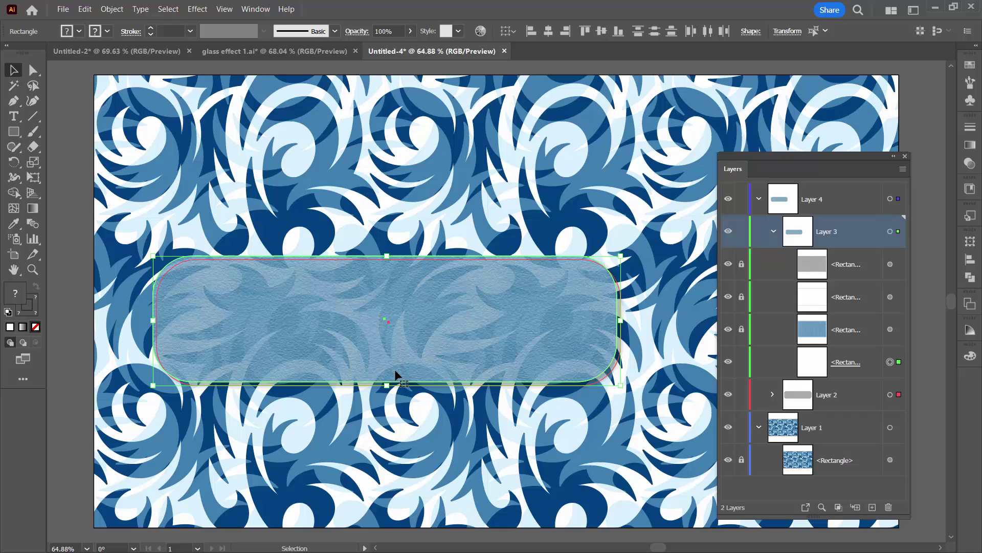
{"action": "left_click", "coordinate": [73, 439]}
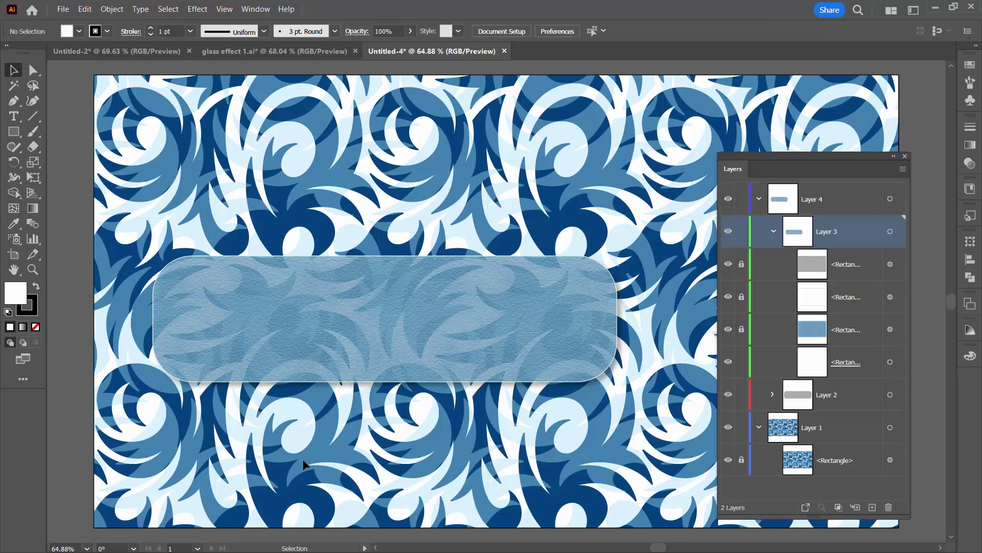
- Close the Layers panel to reveal the finished swirl artboard
{"action": "left_click", "coordinate": [905, 157]}
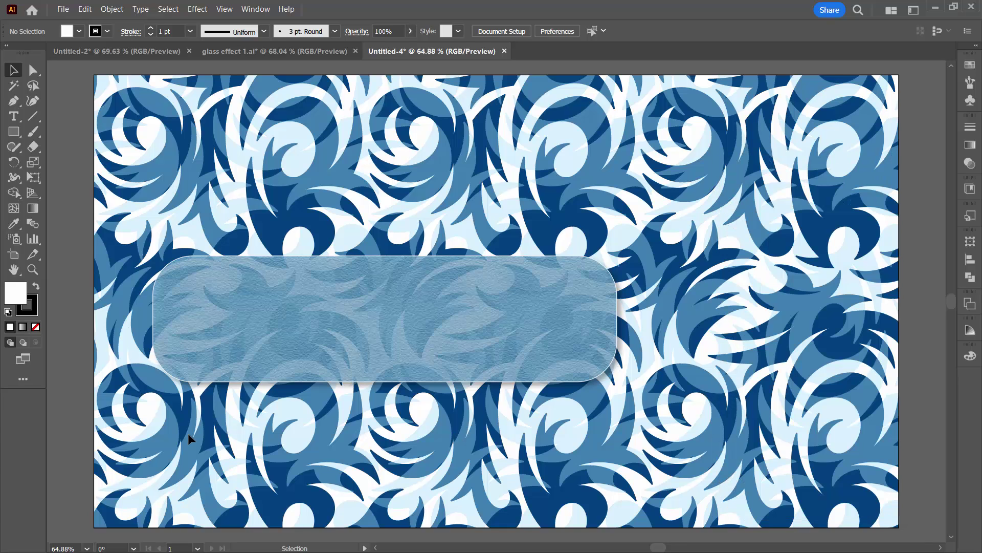